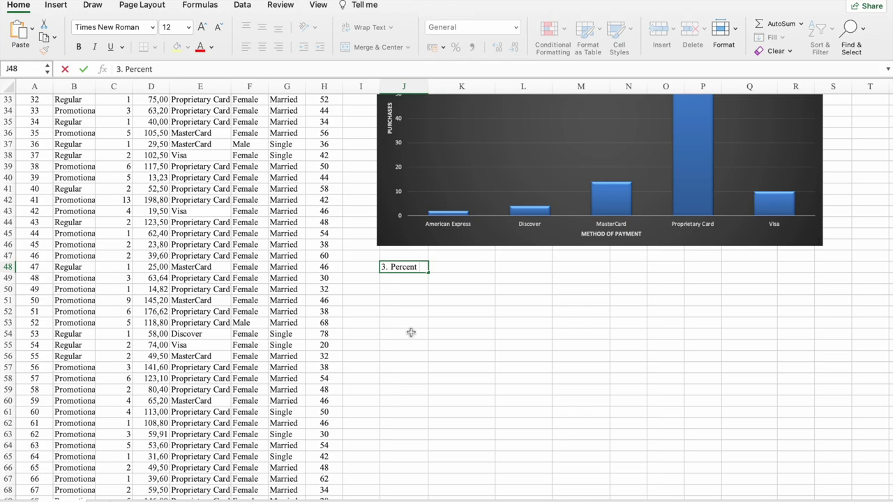
- Complete the heading in J48 as "3. Percent frequency distribution for the number of Items" and review the Items data in C2:C101
{"action": "type", "text": "frequency di"}
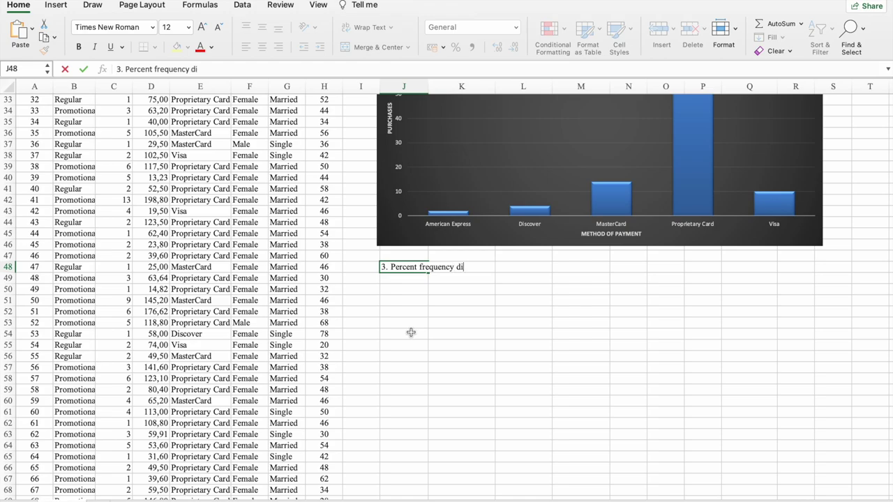
{"action": "type", "text": "stribution for"}
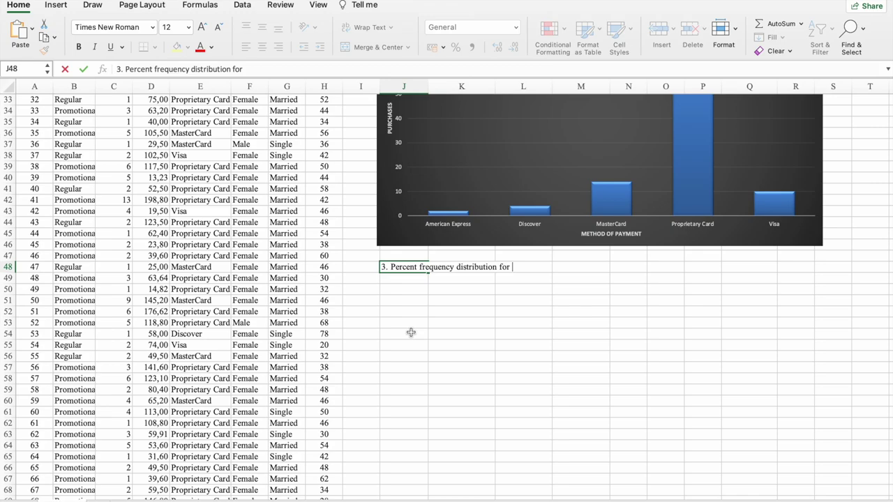
{"action": "type", "text": "the number of "}
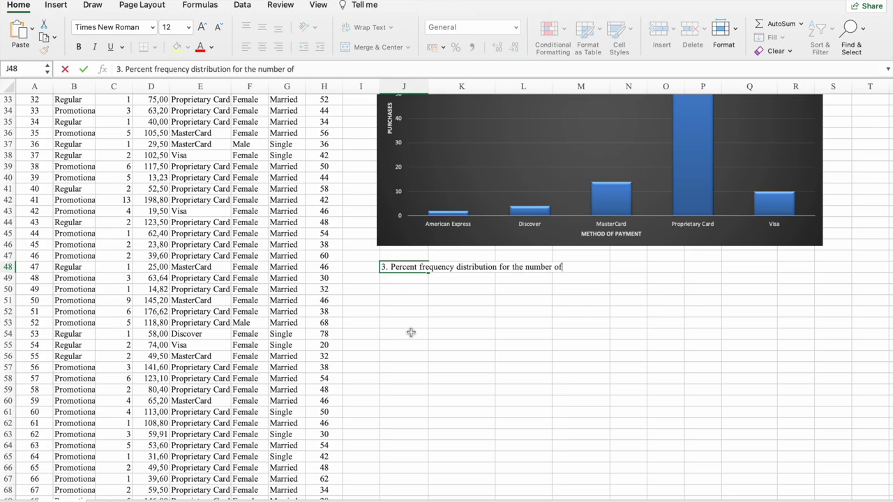
{"action": "type", "text": "Items"}
{"action": "scroll", "coordinate": [181, 233], "scroll_direction": "up", "scroll_amount": 10}
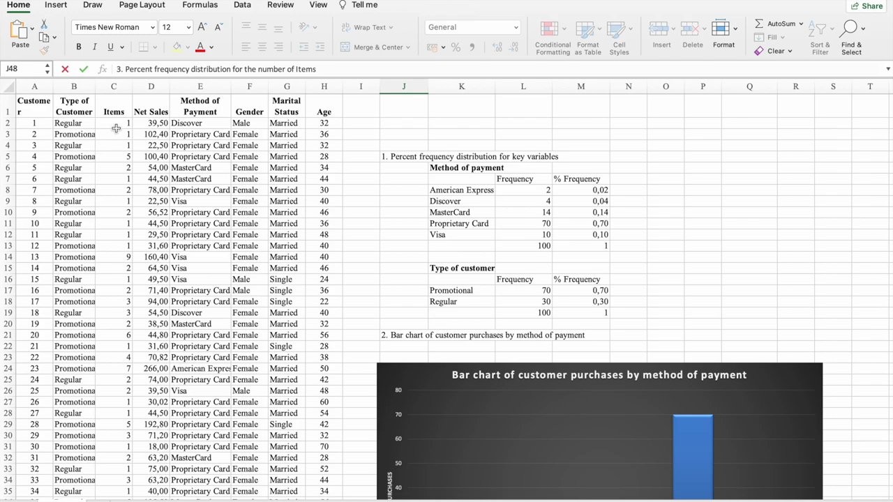
{"action": "left_click_drag", "start_coordinate": [118, 123], "coordinate": [119, 456]}
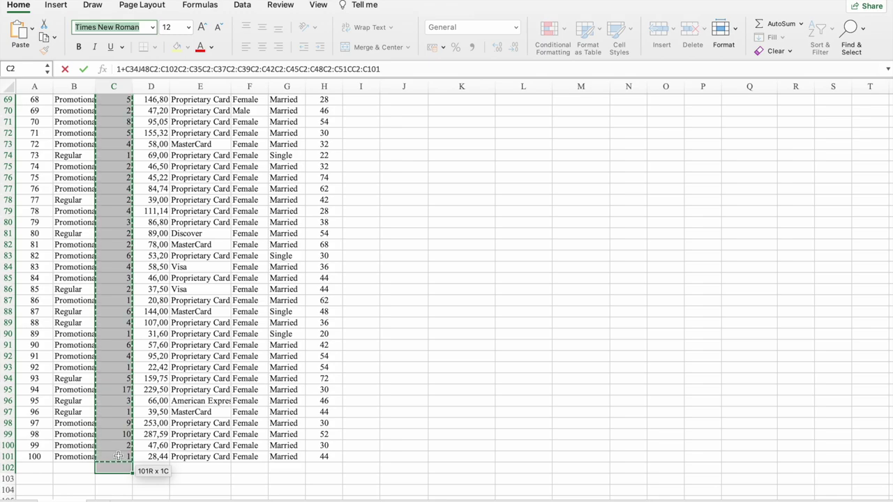
{"action": "scroll", "coordinate": [451, 350], "scroll_direction": "up", "scroll_amount": 15}
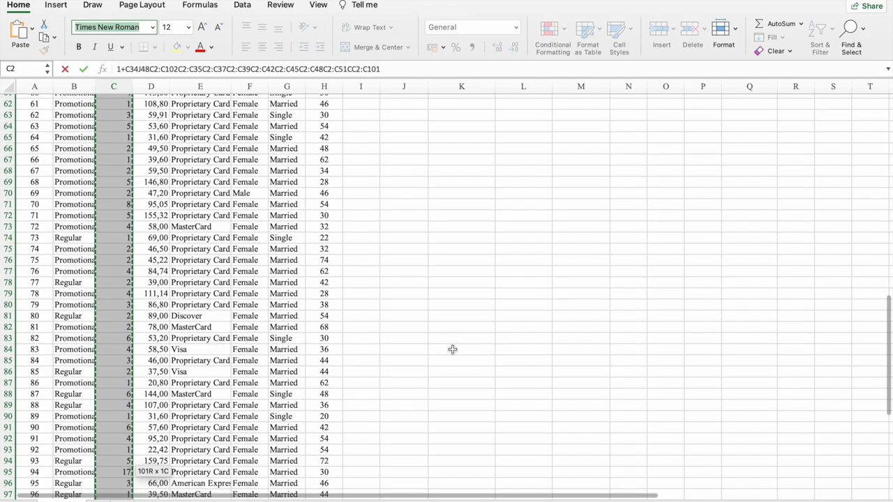
{"action": "scroll", "coordinate": [452, 349], "scroll_direction": "down", "scroll_amount": 5}
- Label cell P50 "Number of Classes" and widen column P so the label fits
{"action": "left_click", "coordinate": [701, 293]}
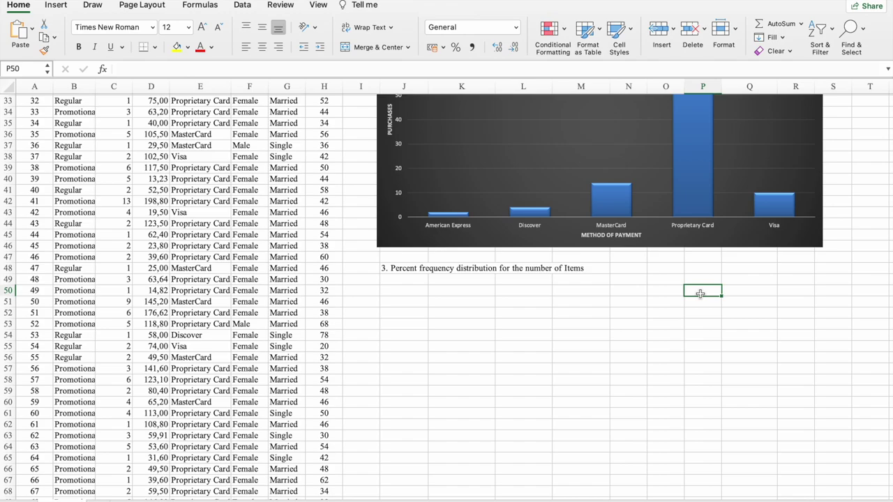
{"action": "type", "text": "Number"}
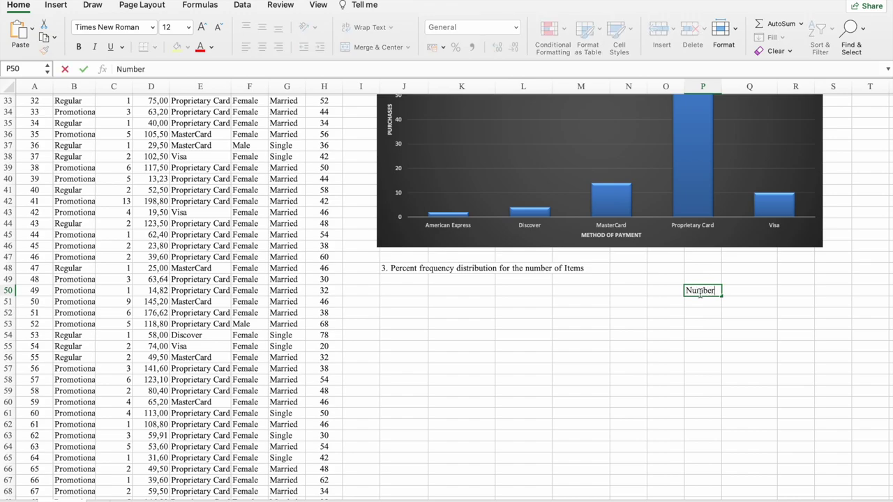
{"action": "type", "text": " of Classes"}
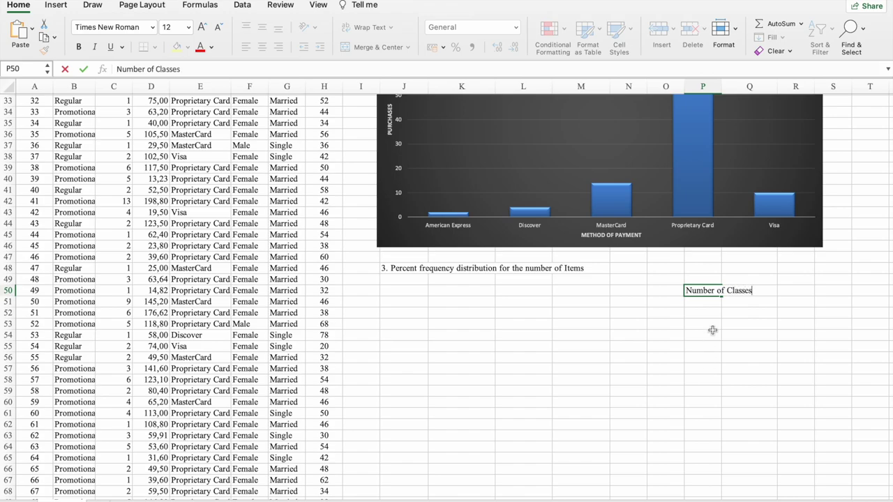
{"action": "left_click", "coordinate": [710, 303]}
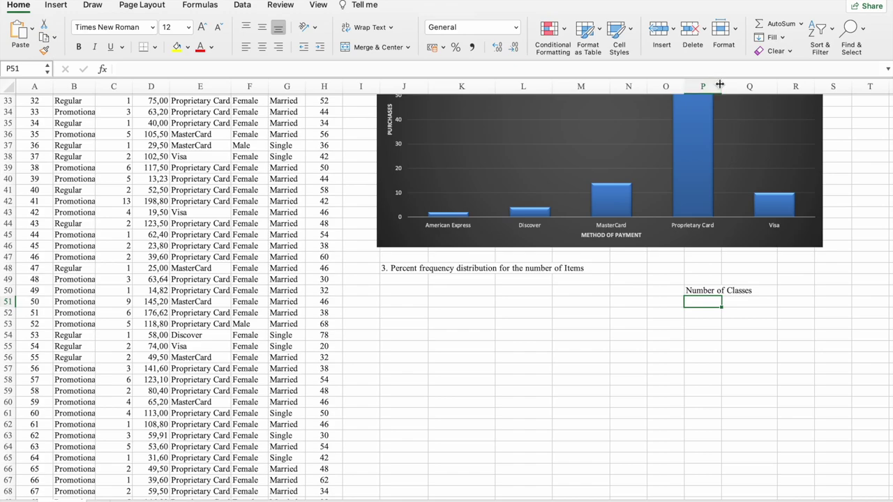
{"action": "left_click_drag", "start_coordinate": [720, 85], "coordinate": [776, 98]}
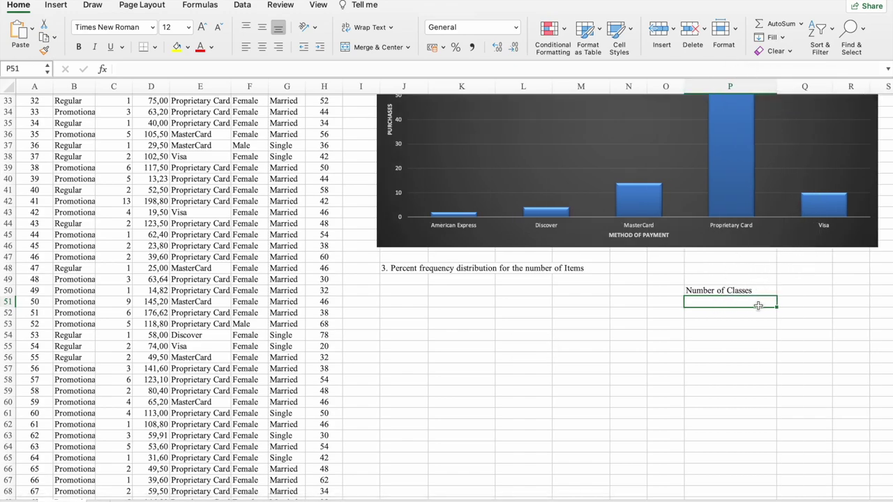
- Enter the class counts 5, 6 and 7 in Q50, R50 and S50, and widen columns R and S
{"action": "left_click", "coordinate": [797, 291]}
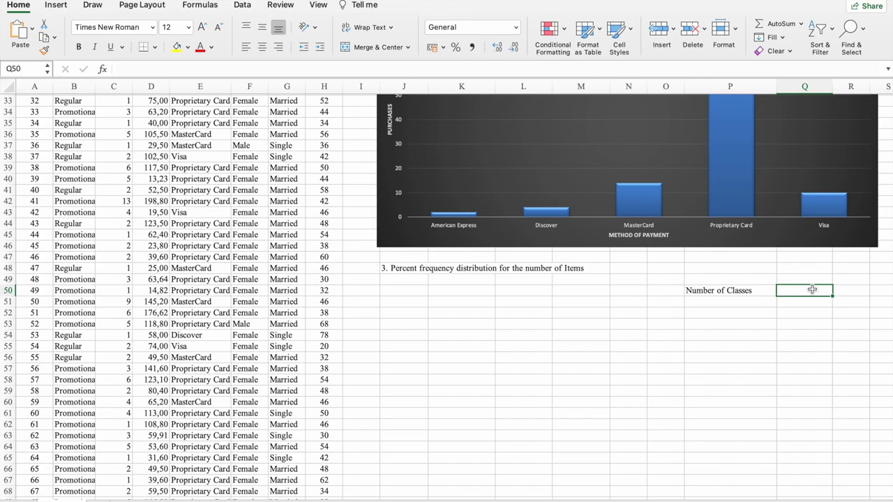
{"action": "type", "text": "5"}
{"action": "left_click", "coordinate": [843, 290]}
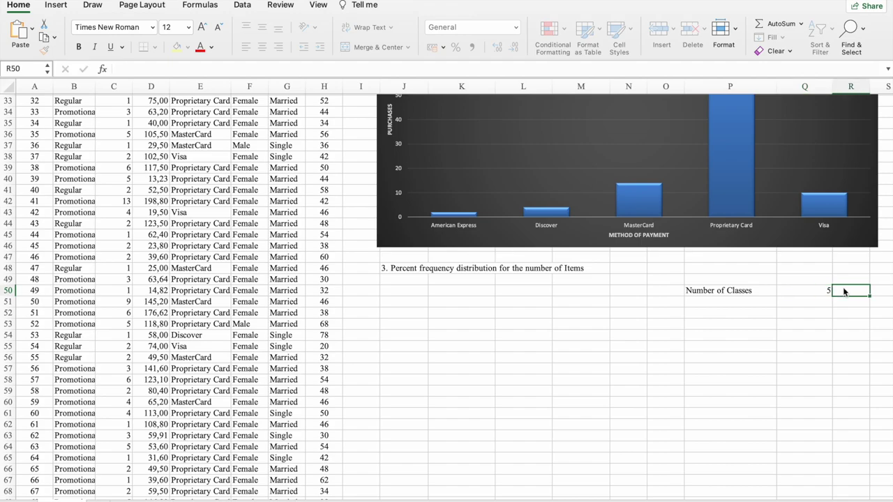
{"action": "type", "text": "6"}
{"action": "scroll", "coordinate": [831, 316], "scroll_direction": "right", "scroll_amount": 2}
{"action": "left_click", "coordinate": [830, 303]}
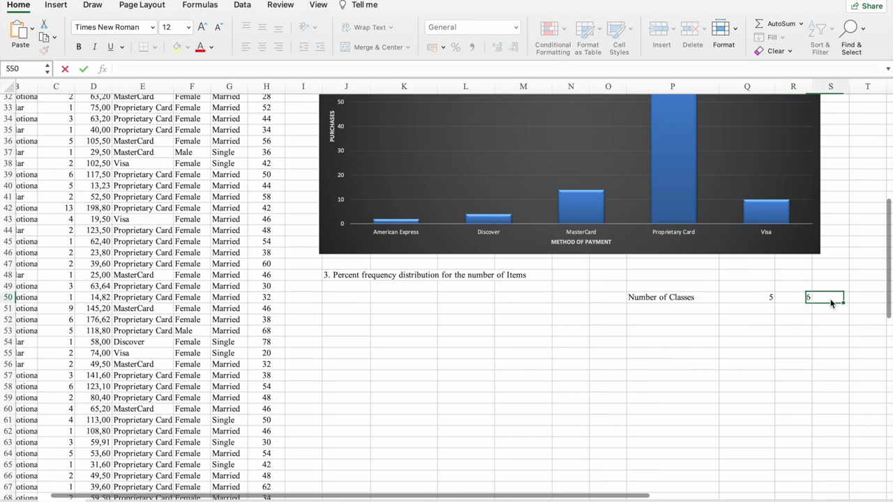
{"action": "type", "text": "7"}
{"action": "left_click", "coordinate": [819, 318]}
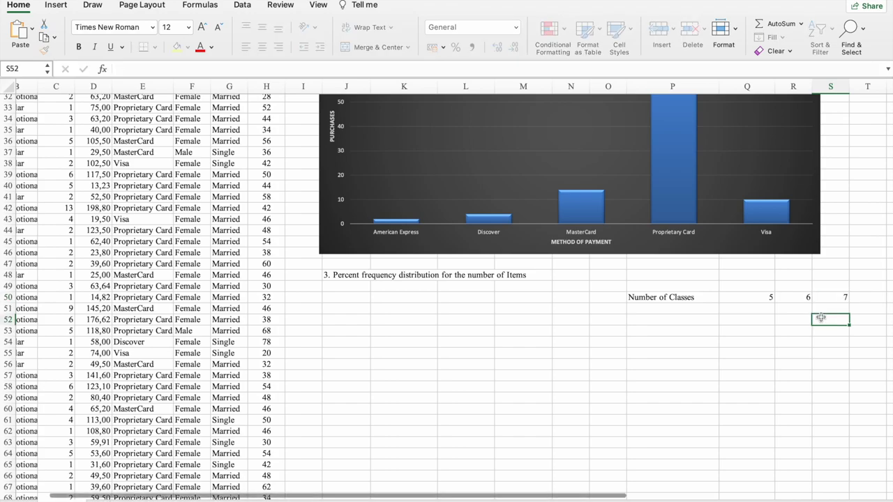
{"action": "left_click_drag", "start_coordinate": [812, 86], "coordinate": [874, 92]}
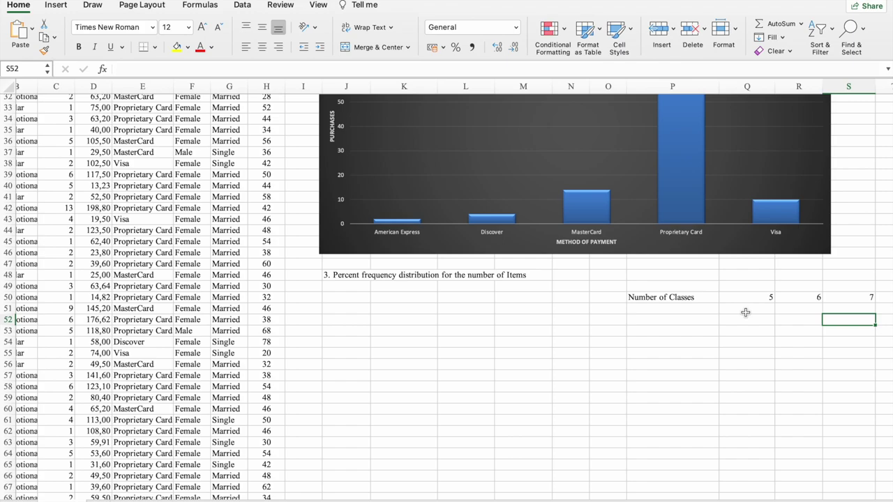
{"action": "left_click", "coordinate": [696, 311]}
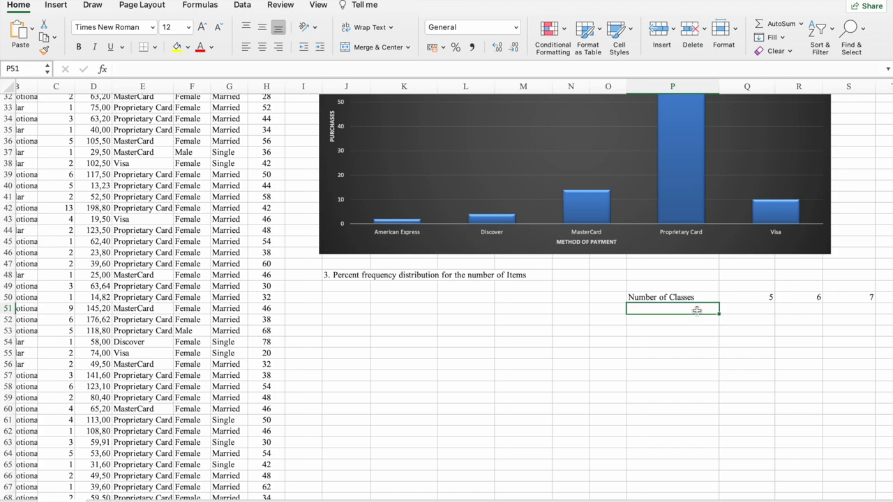
{"action": "left_click", "coordinate": [759, 297]}
{"action": "left_click", "coordinate": [803, 296]}
{"action": "left_click", "coordinate": [843, 296]}
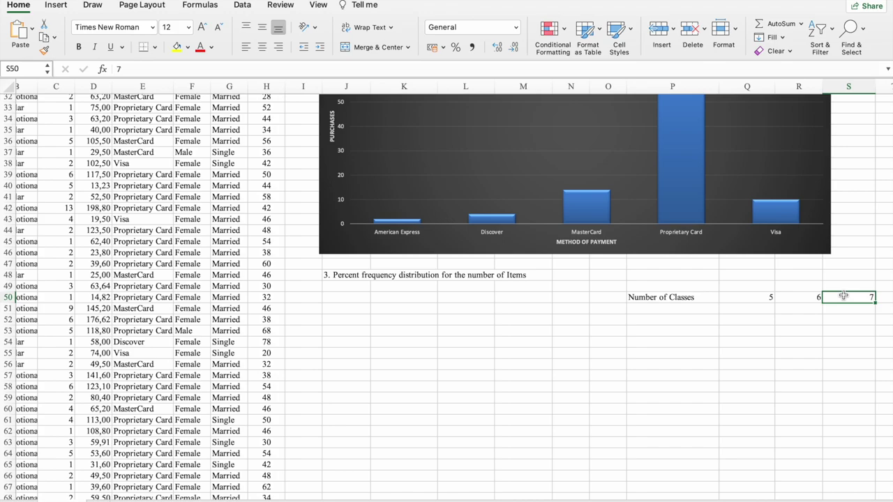
- Label cell P51 "Approximate class width" beneath the number of classes
{"action": "left_click", "coordinate": [688, 310]}
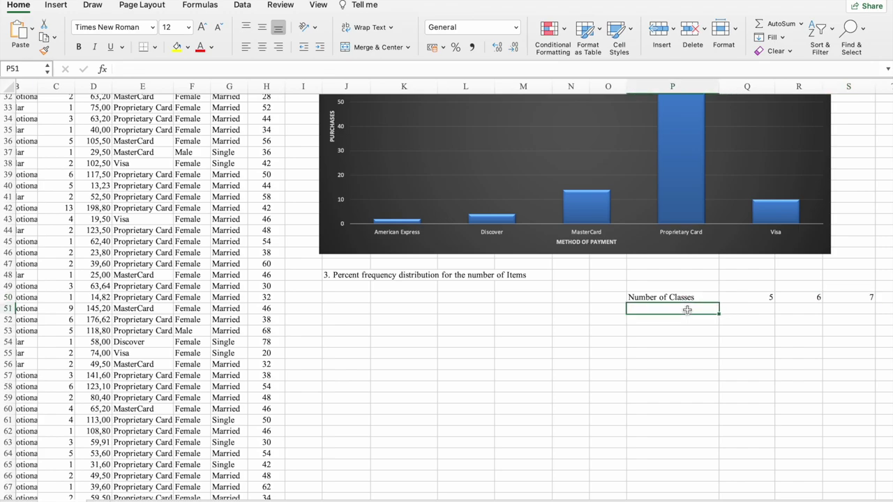
{"action": "type", "text": "App"}
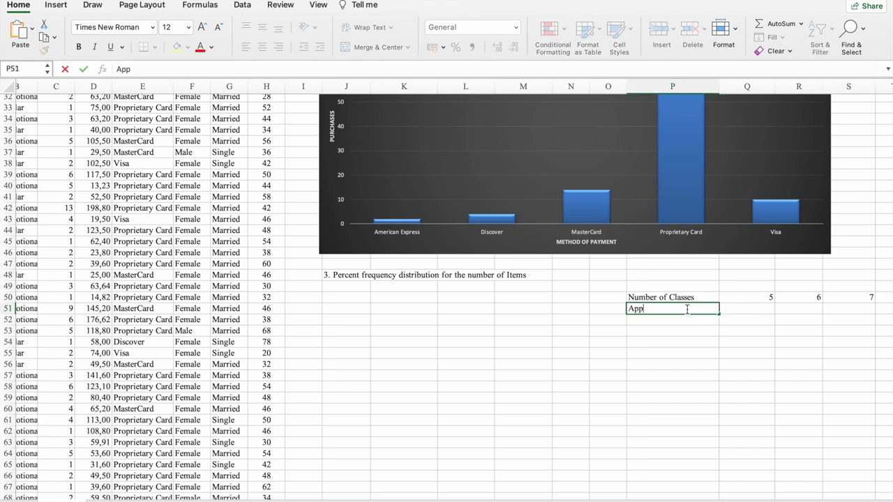
{"action": "type", "text": "roximate"}
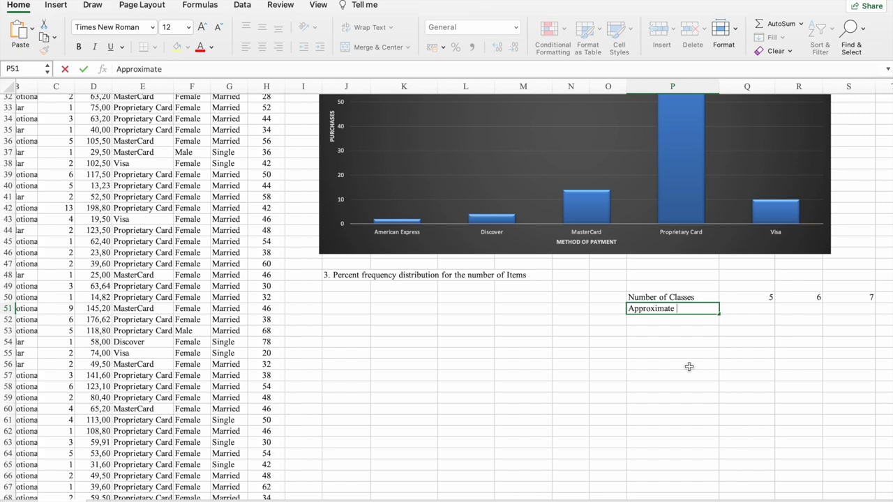
{"action": "type", "text": " class width"}
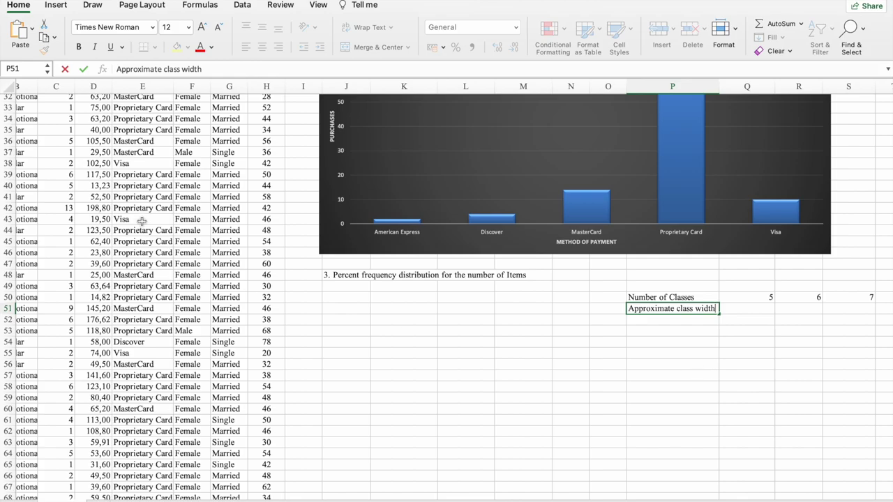
{"action": "scroll", "coordinate": [142, 221], "scroll_direction": "up", "scroll_amount": 10}
{"action": "scroll", "coordinate": [142, 221], "scroll_direction": "left", "scroll_amount": 2}
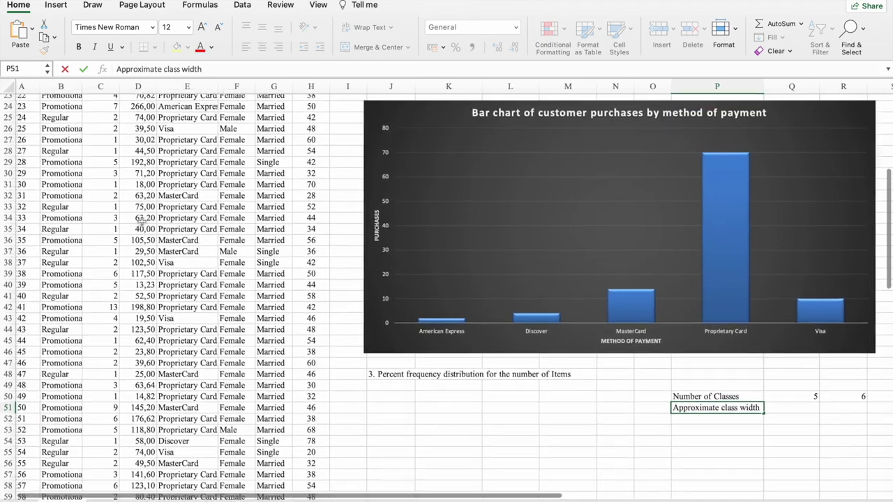
{"action": "scroll", "coordinate": [142, 221], "scroll_direction": "up", "scroll_amount": 5}
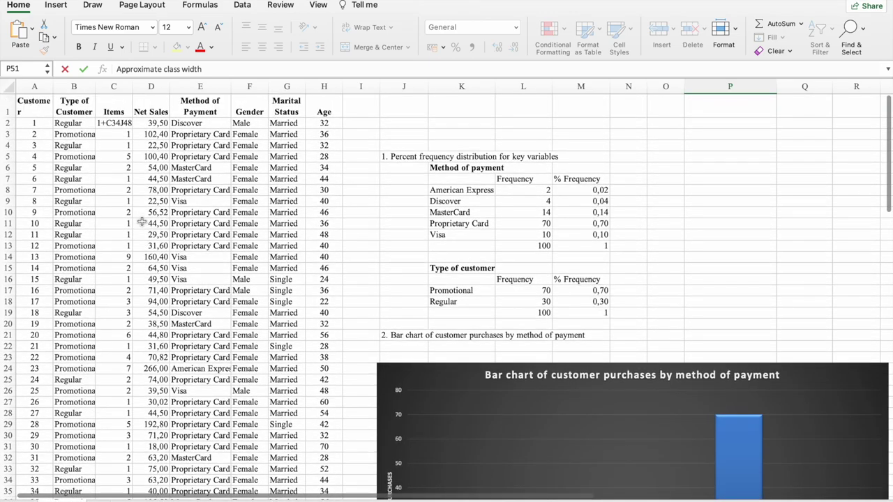
{"action": "left_click", "coordinate": [119, 131]}
{"action": "scroll", "coordinate": [256, 395], "scroll_direction": "down", "scroll_amount": 15}
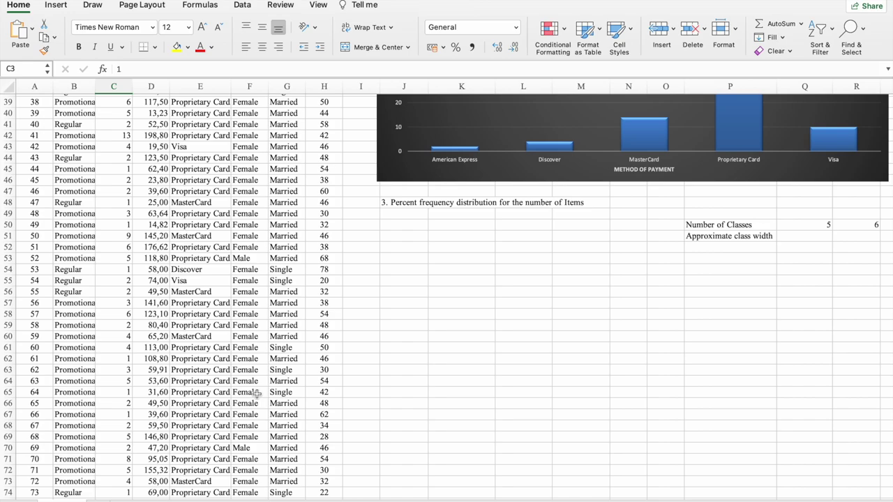
- Begin a ROUNDUP formula in Q51 for the five-class width, opening a bracketed difference with the MAX function
{"action": "left_click", "coordinate": [821, 239]}
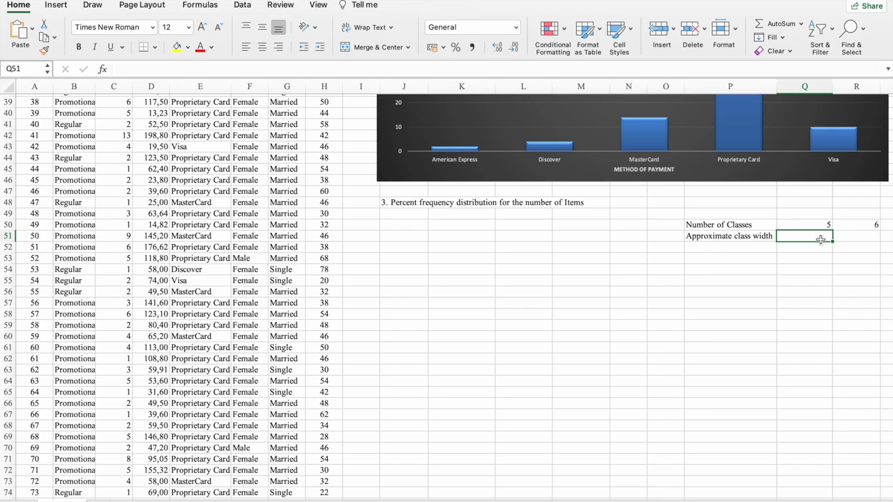
{"action": "type", "text": "=roundup"}
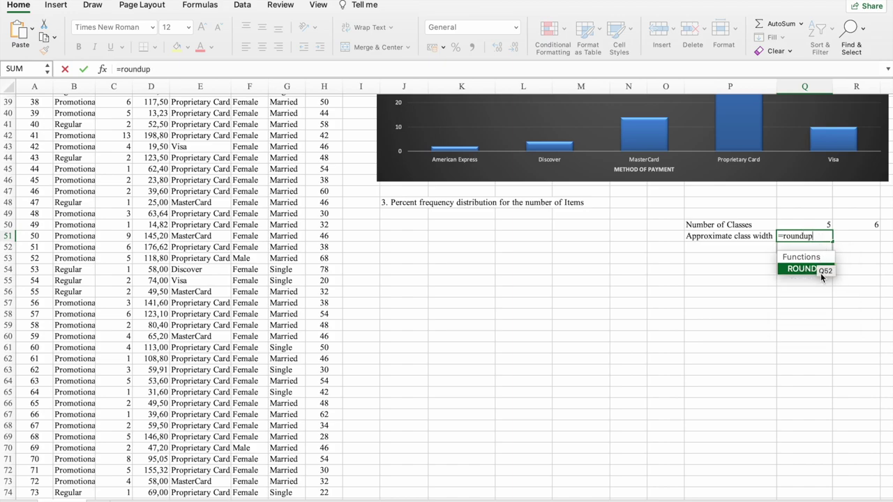
{"action": "double_click", "coordinate": [812, 269]}
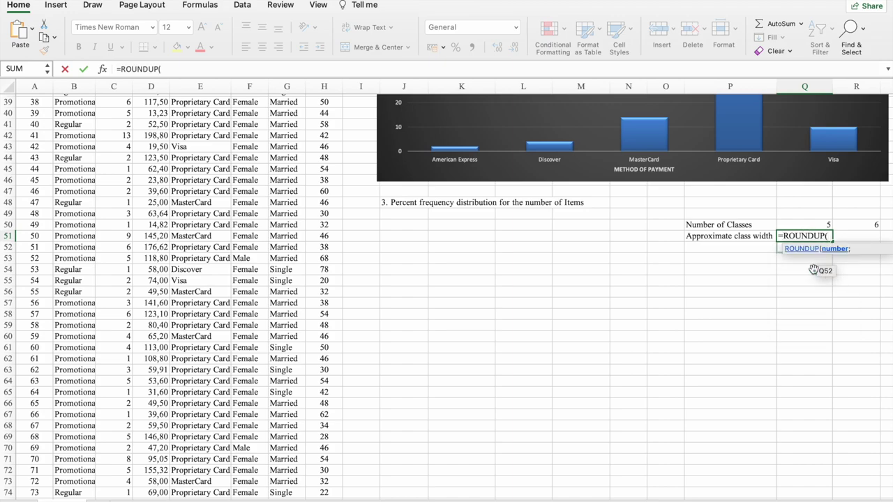
{"action": "type", "text": "("}
{"action": "type", "text": "max"}
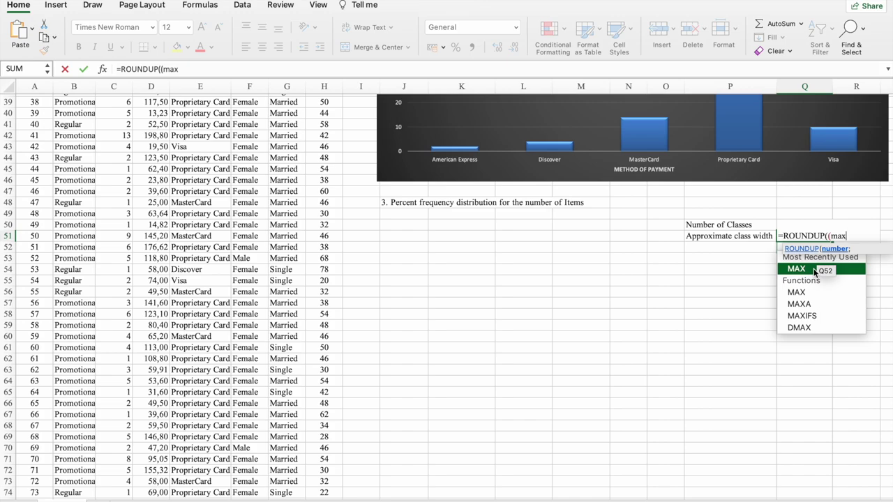
{"action": "type", "text": "("}
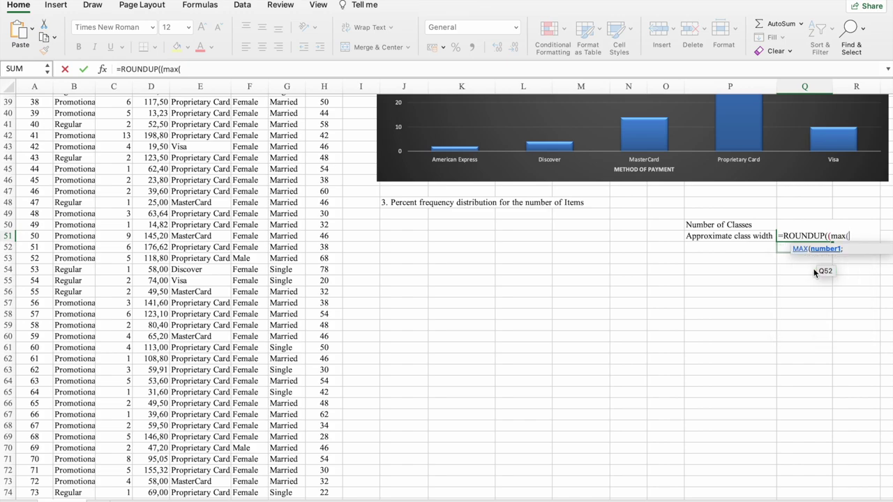
- Give the MAX function in the Q51 formula the Items range C2:C101 and close its bracket
{"action": "scroll", "coordinate": [132, 152], "scroll_direction": "up", "scroll_amount": 10}
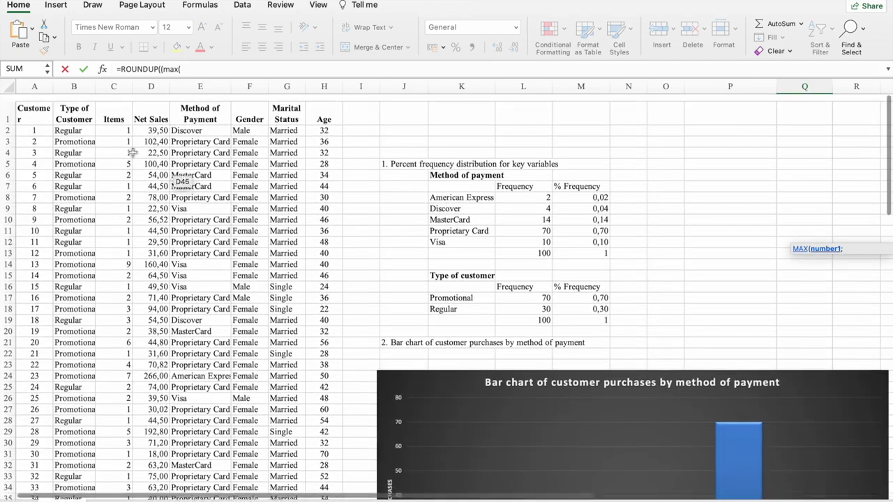
{"action": "left_click_drag", "start_coordinate": [128, 124], "coordinate": [113, 428]}
{"action": "scroll", "coordinate": [403, 359], "scroll_direction": "up", "scroll_amount": 15}
{"action": "scroll", "coordinate": [403, 359], "scroll_direction": "up", "scroll_amount": 7}
{"action": "scroll", "coordinate": [402, 358], "scroll_direction": "down", "scroll_amount": 11}
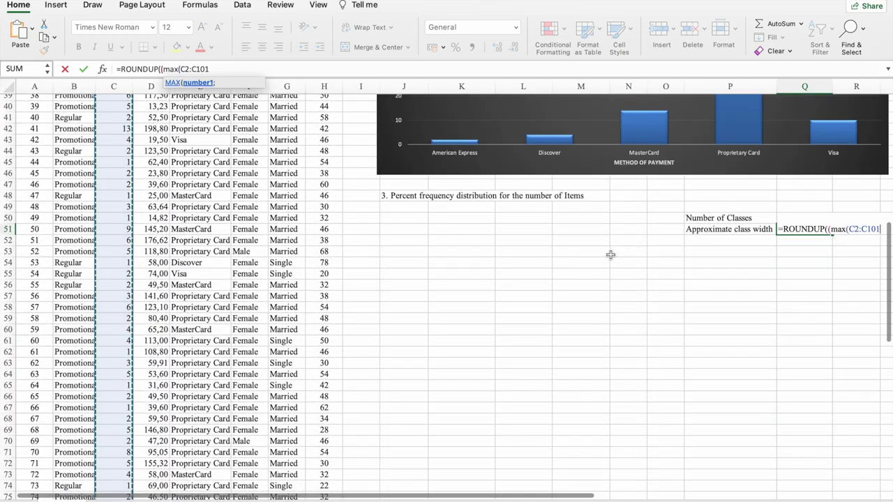
{"action": "scroll", "coordinate": [610, 255], "scroll_direction": "right", "scroll_amount": 2}
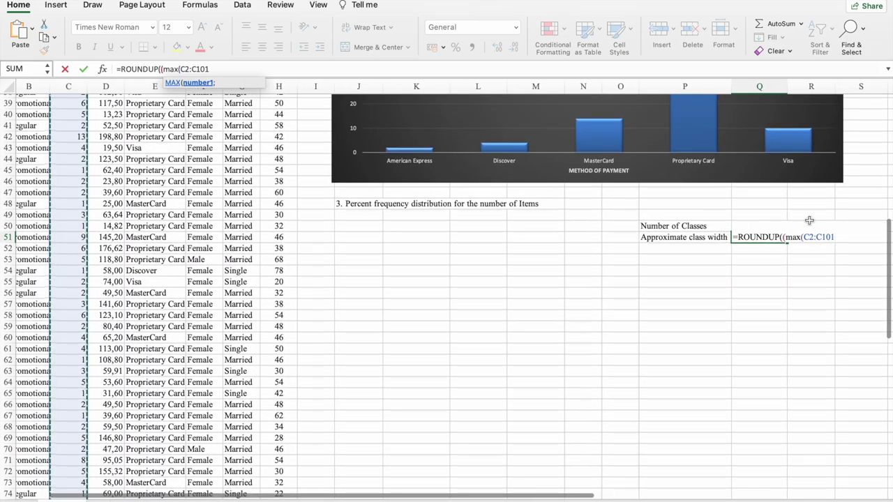
{"action": "type", "text": ")"}
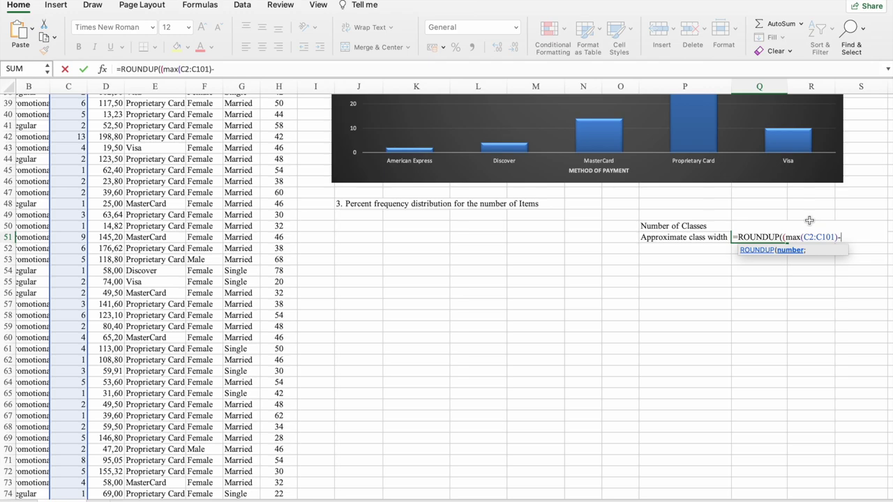
- Subtract the MIN of the Items range C2:C101 from the maximum in the Q51 formula
{"action": "type", "text": "-min"}
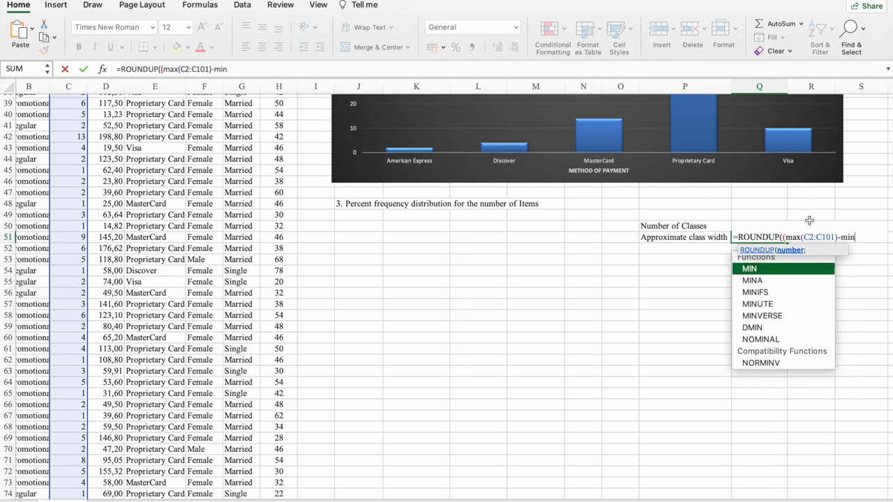
{"action": "type", "text": "("}
{"action": "scroll", "coordinate": [73, 203], "scroll_direction": "up", "scroll_amount": 10}
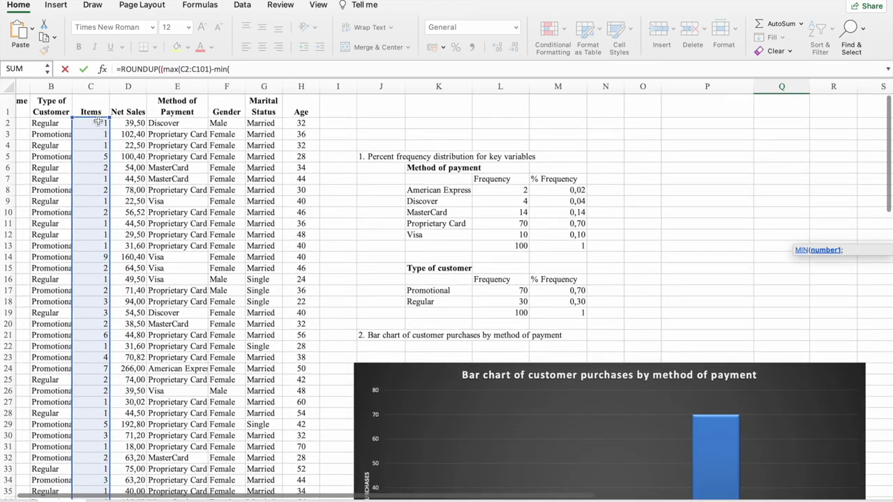
{"action": "left_click_drag", "start_coordinate": [91, 124], "coordinate": [99, 469]}
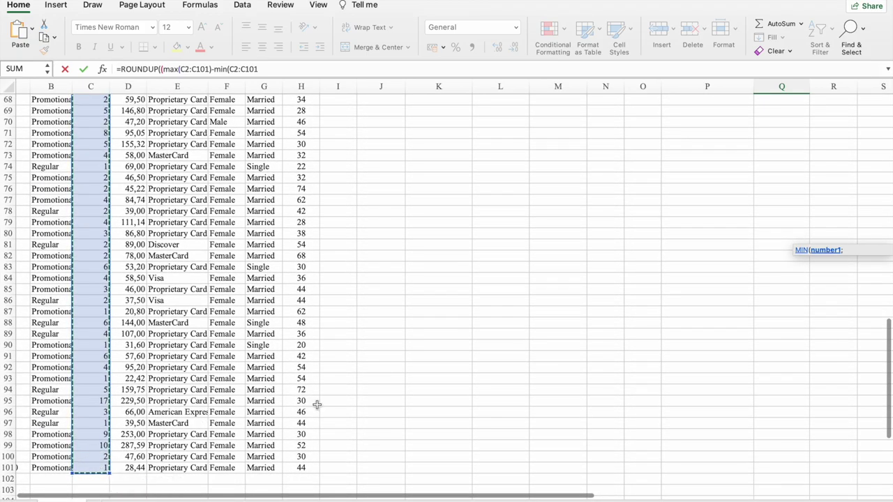
{"action": "scroll", "coordinate": [347, 397], "scroll_direction": "up", "scroll_amount": 10}
{"action": "scroll", "coordinate": [348, 397], "scroll_direction": "right", "scroll_amount": 1}
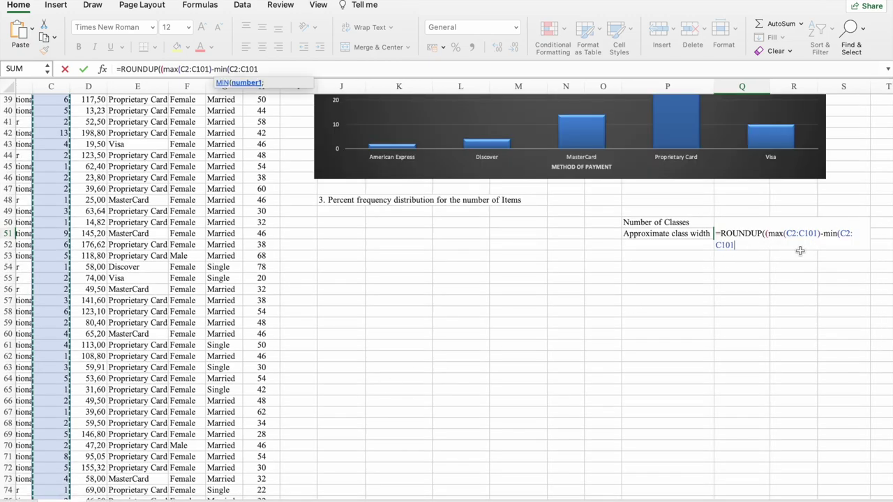
{"action": "type", "text": ")"}
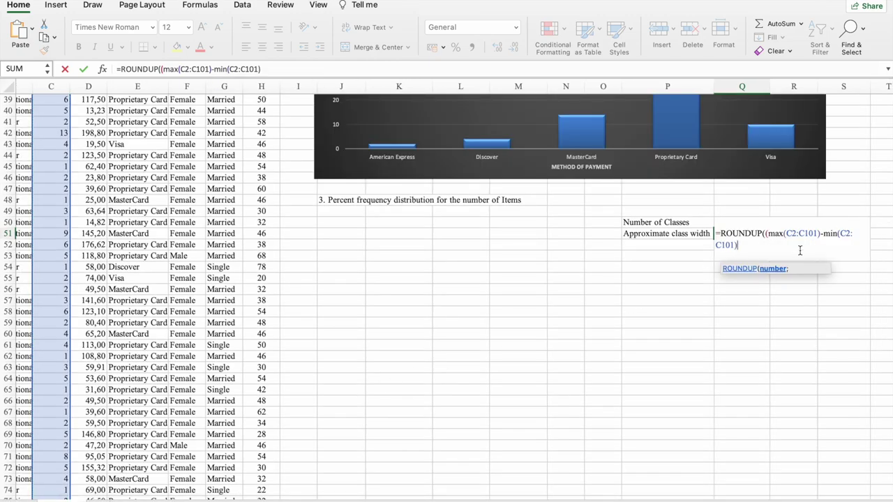
- Close the bracketed difference, divide it by the class count in Q50 and close the ROUNDUP function
{"action": "type", "text": ")/"}
{"action": "left_click", "coordinate": [742, 222]}
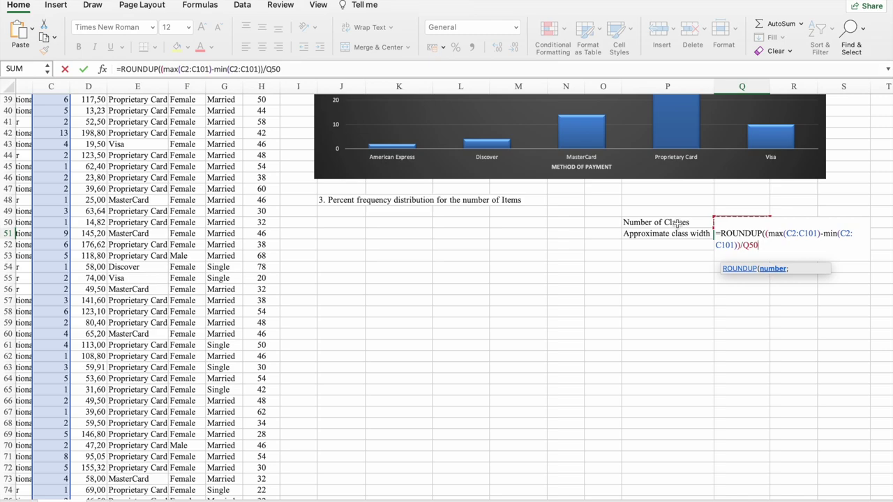
{"action": "type", "text": ")"}
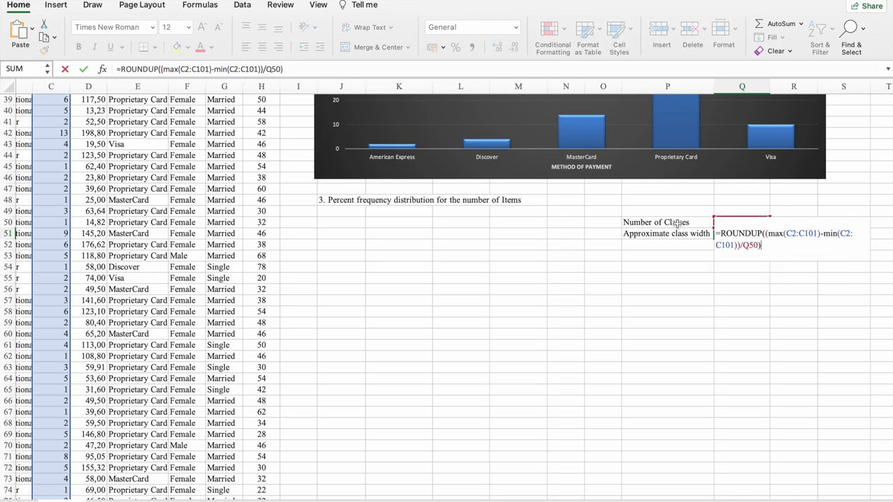
- Make the C2:C101 ranges in both MAX and MIN absolute, as $C$2:$C$101, in the Q51 formula
{"action": "left_click", "coordinate": [788, 233]}
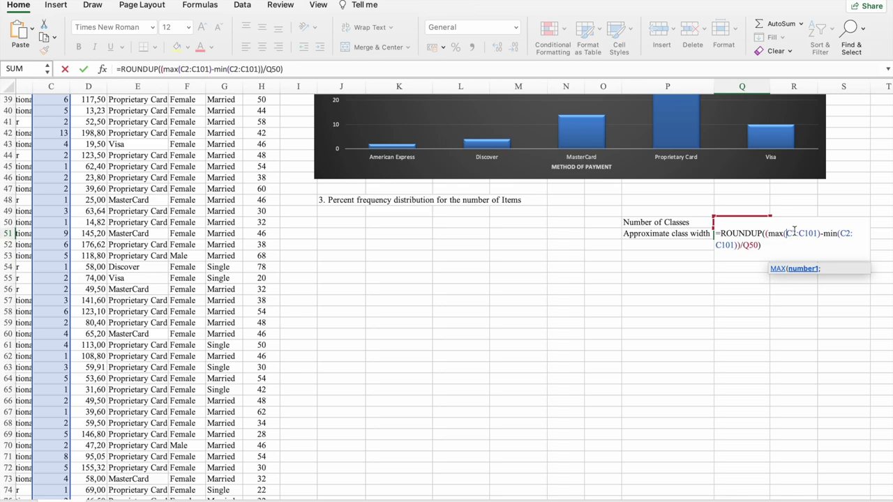
{"action": "double_click", "coordinate": [793, 233]}
{"action": "key", "text": "F4"}
{"action": "double_click", "coordinate": [816, 233]}
{"action": "key", "text": "F4"}
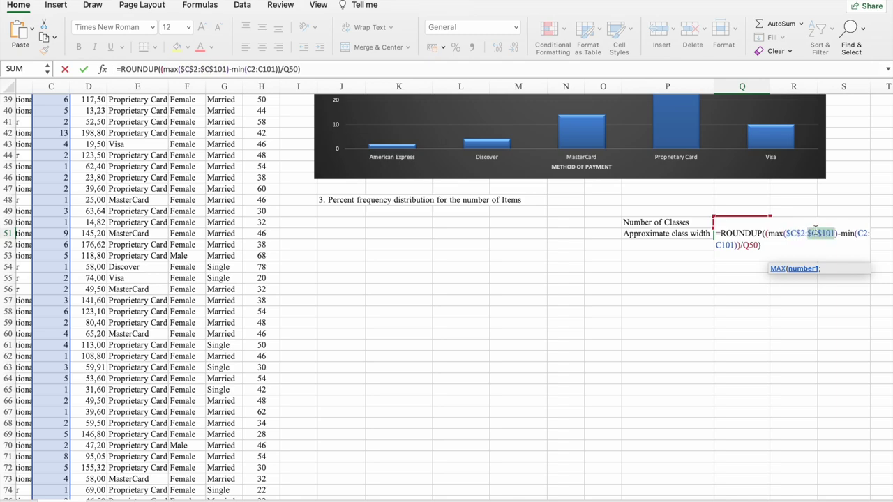
{"action": "left_click", "coordinate": [860, 233]}
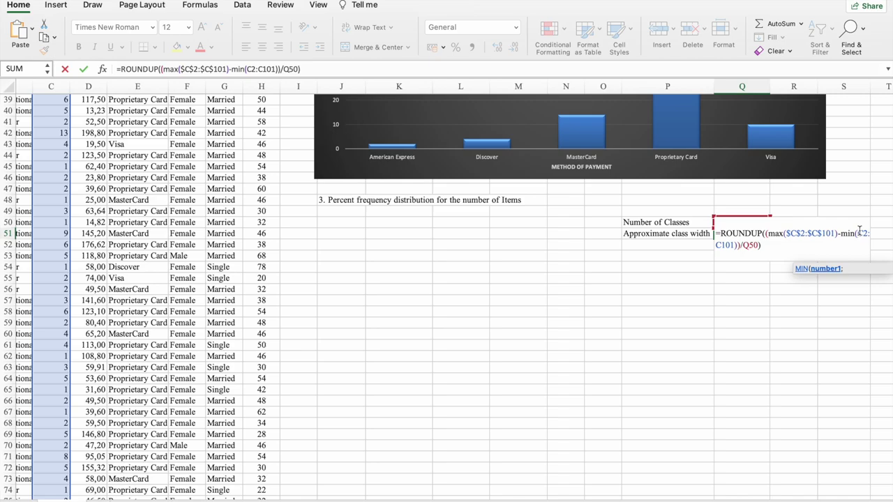
{"action": "key", "text": "F4"}
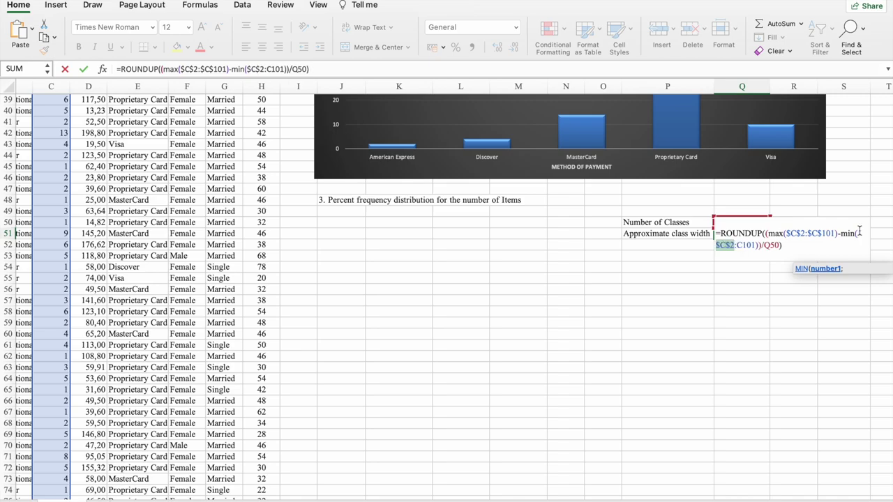
{"action": "left_click", "coordinate": [738, 246]}
{"action": "key", "text": "F4"}
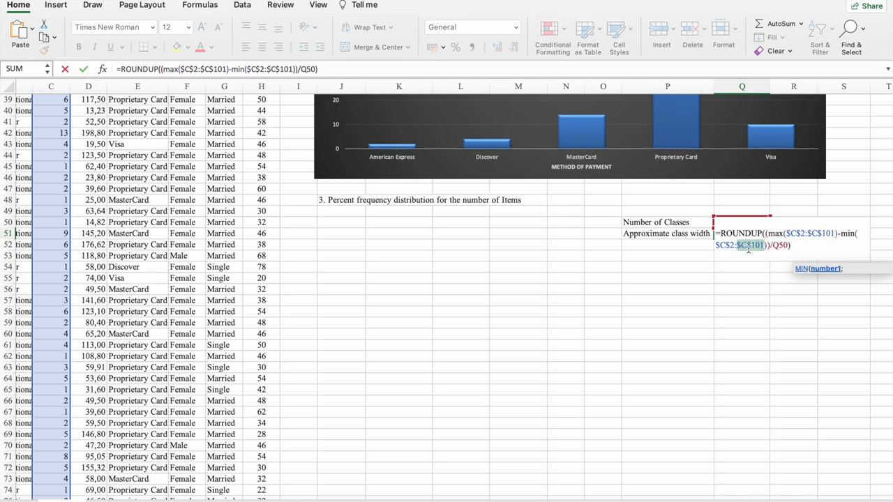
- Add 0 as the number of digits after Q50 in the ROUNDUP formula and enter it in Q51
{"action": "left_click", "coordinate": [801, 244]}
{"action": "key", "text": "Return"}
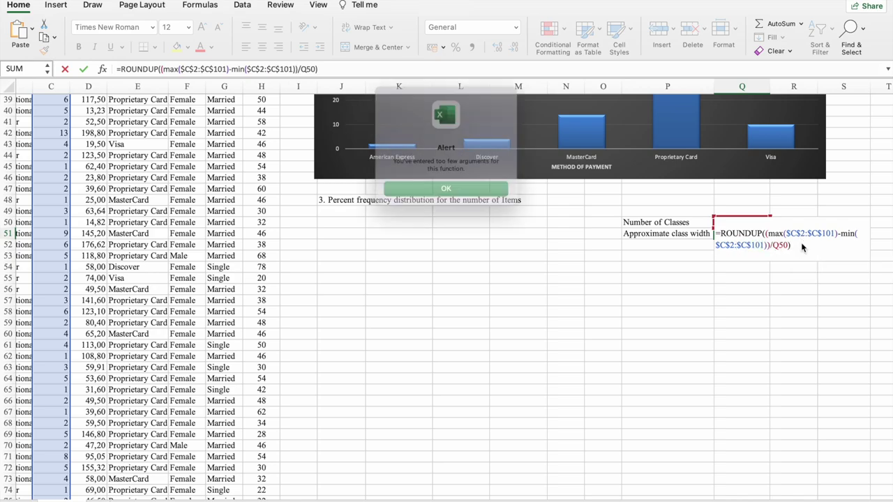
{"action": "left_click", "coordinate": [448, 194]}
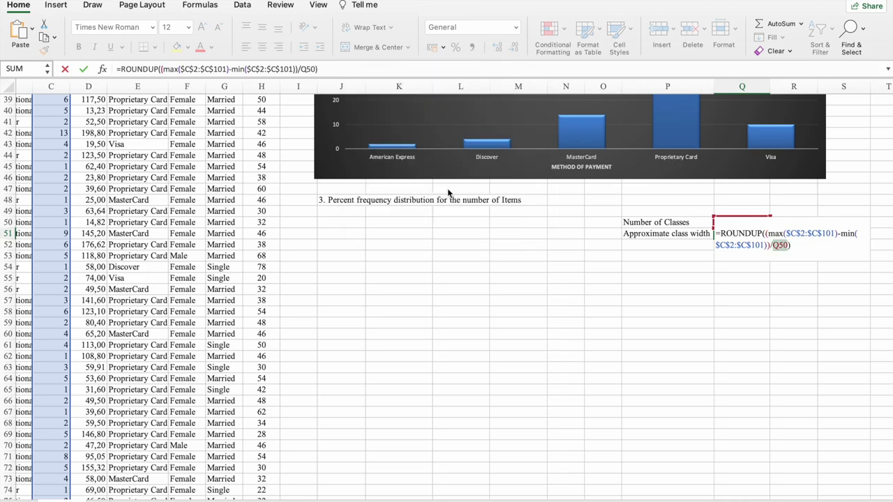
{"action": "left_click", "coordinate": [789, 245]}
{"action": "type", "text": ";"}
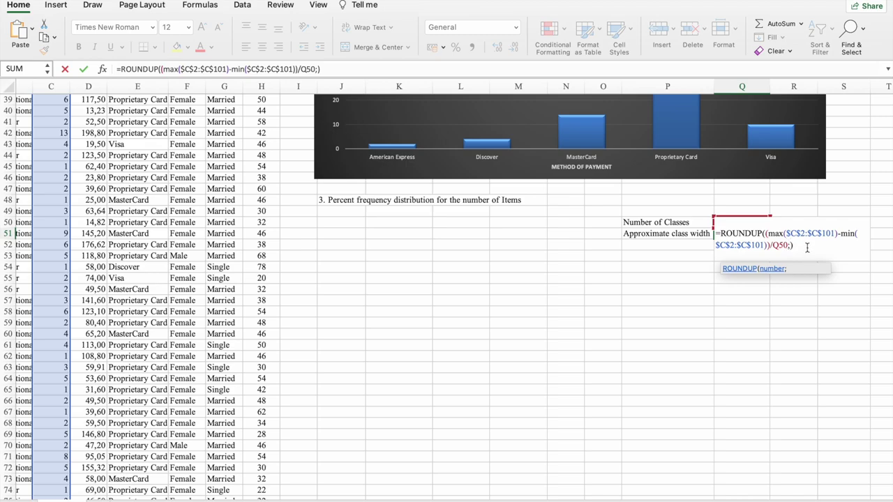
{"action": "type", "text": "0"}
{"action": "key", "text": "Return"}
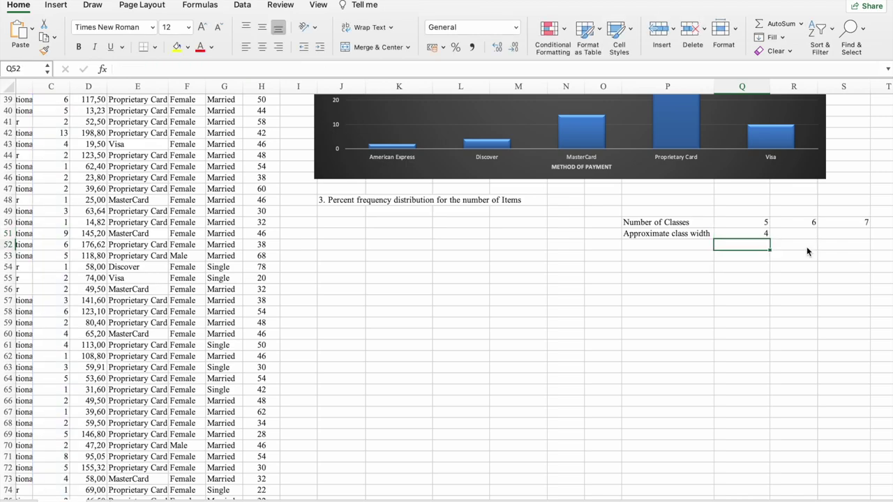
- Copy the class width formula from Q51 across to R51 and S51 for six and seven classes
{"action": "left_click", "coordinate": [763, 237]}
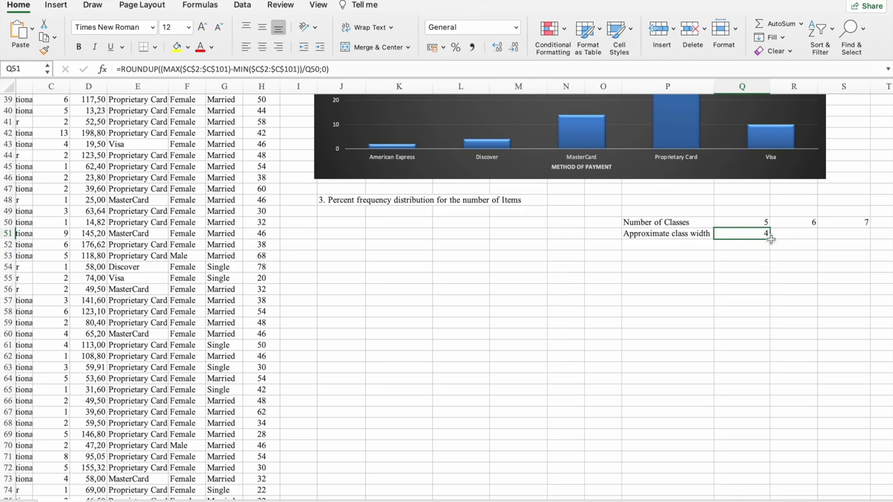
{"action": "left_click_drag", "start_coordinate": [771, 239], "coordinate": [815, 236]}
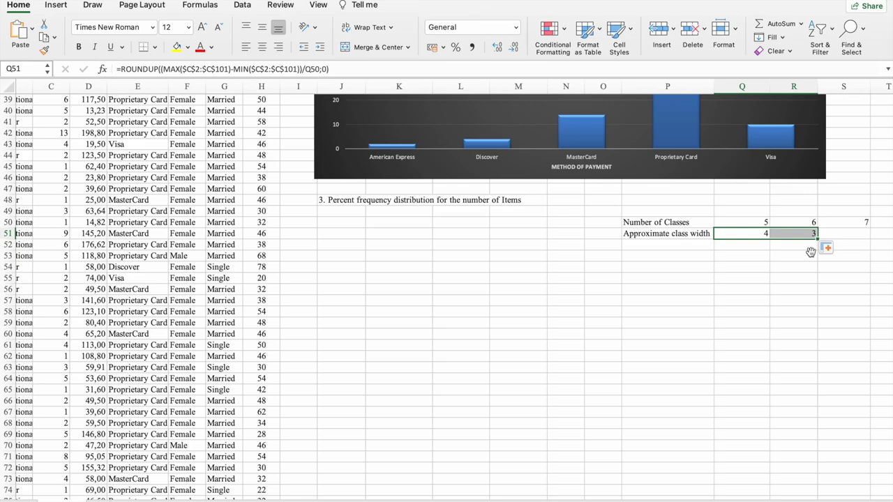
{"action": "left_click", "coordinate": [811, 252]}
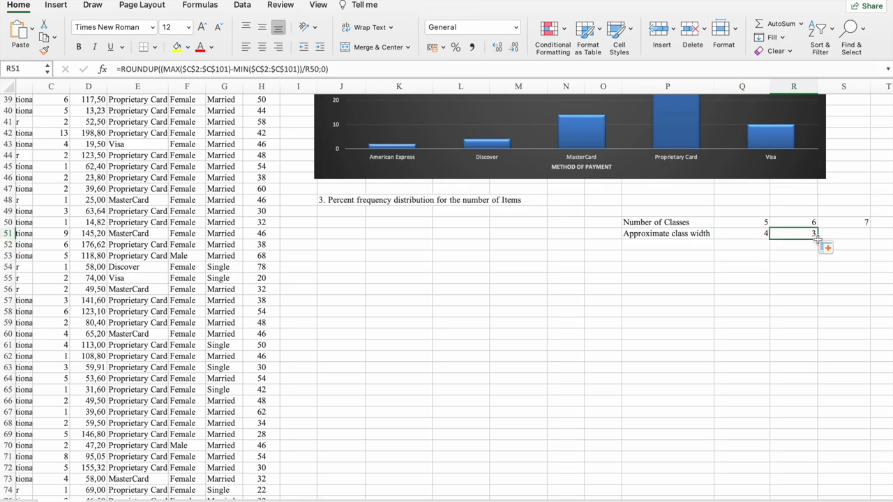
{"action": "left_click_drag", "start_coordinate": [817, 240], "coordinate": [763, 249]}
{"action": "left_click", "coordinate": [758, 270]}
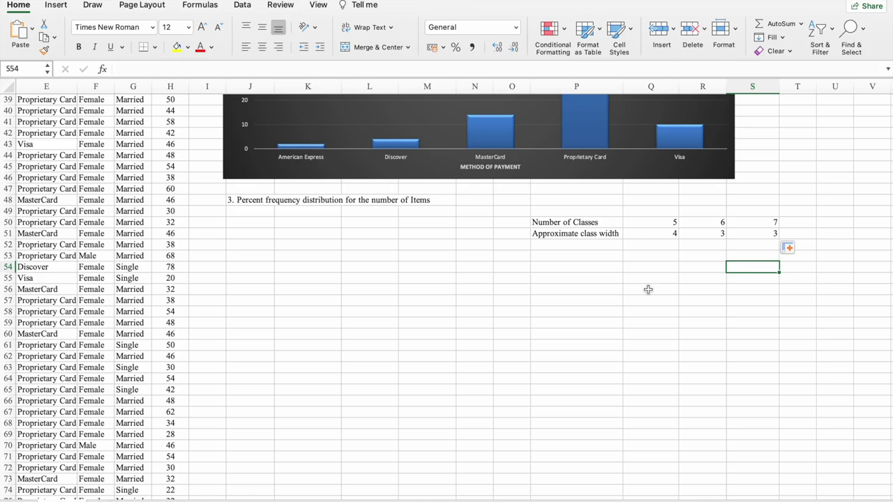
- Highlight the six-class option in cells R50:R51 with a yellow fill
{"action": "scroll", "coordinate": [648, 290], "scroll_direction": "left", "scroll_amount": 5}
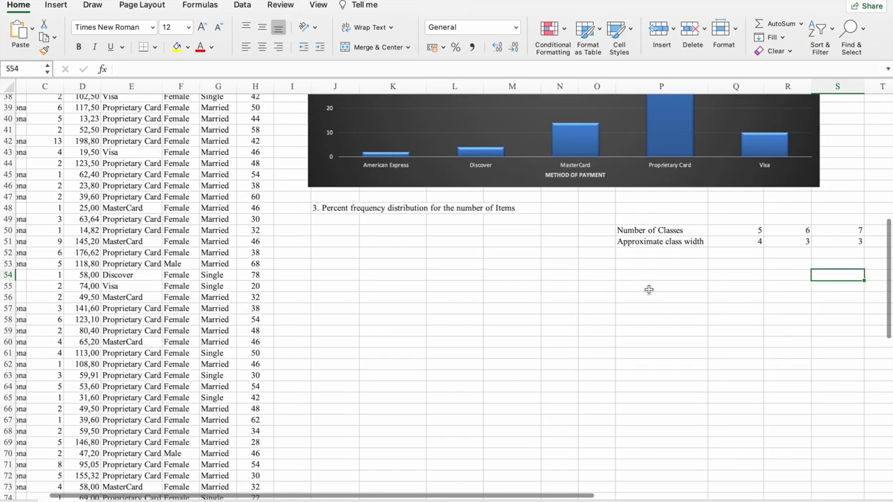
{"action": "left_click_drag", "start_coordinate": [784, 231], "coordinate": [787, 242]}
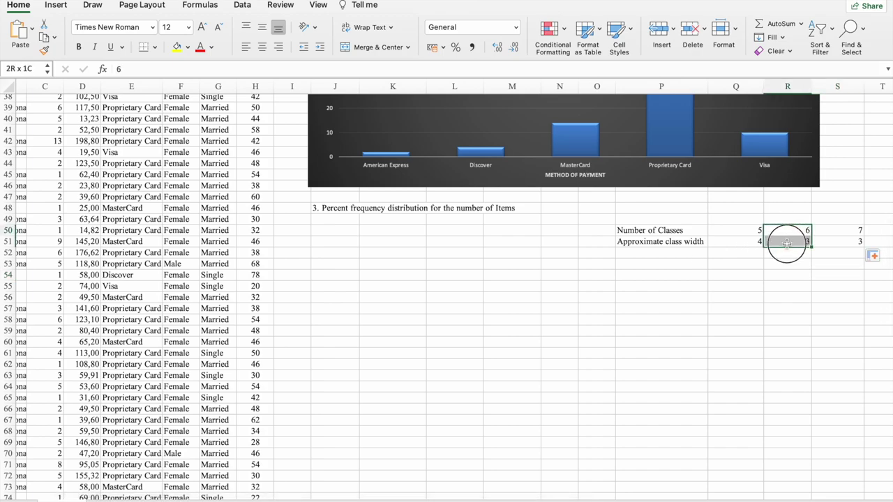
{"action": "left_click", "coordinate": [177, 48]}
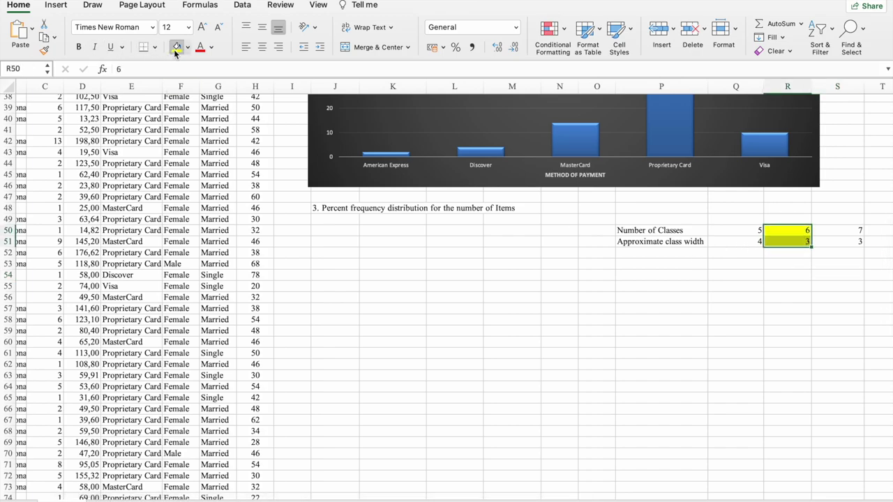
{"action": "left_click", "coordinate": [693, 329]}
- Enter the table headers "Upper Limit", "Frequency" and "% Frequency" in K51, L51 and M51
{"action": "left_click", "coordinate": [382, 243]}
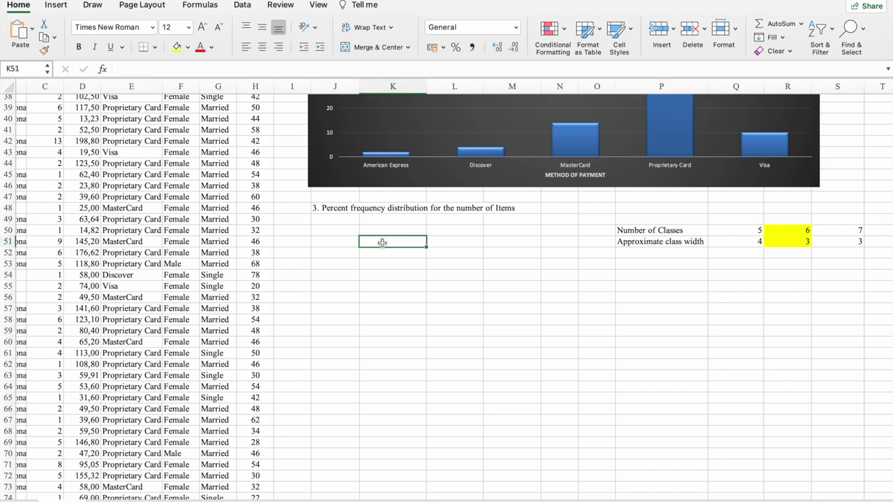
{"action": "type", "text": "Upper Limit"}
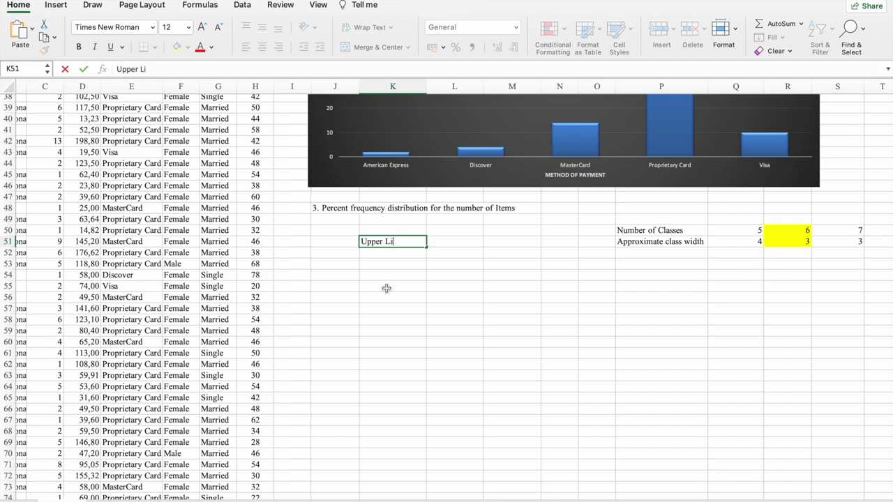
{"action": "left_click", "coordinate": [456, 243]}
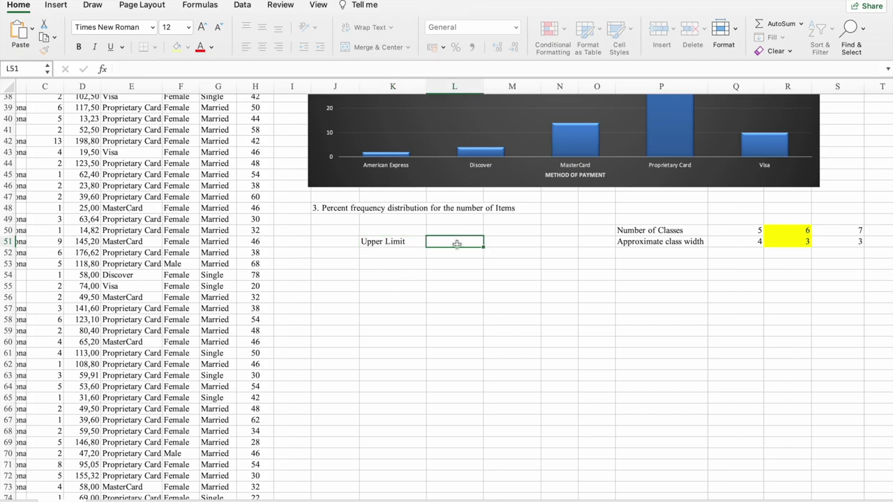
{"action": "type", "text": "Fre"}
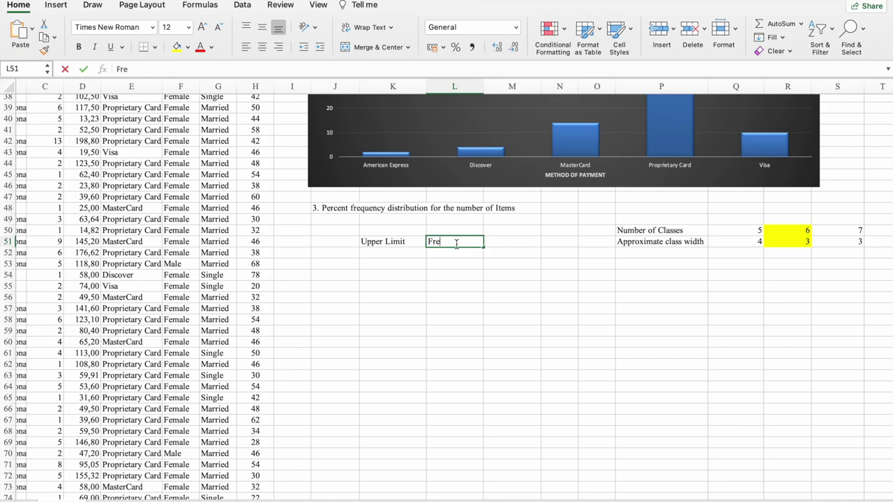
{"action": "type", "text": "quency"}
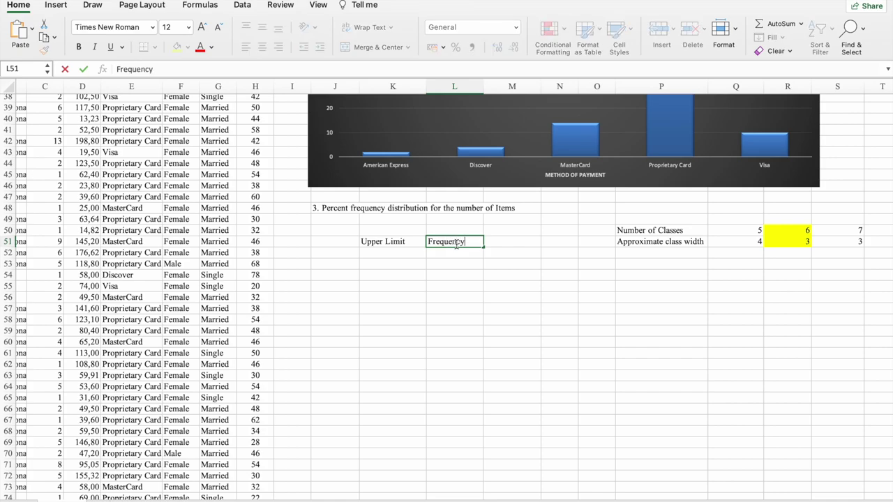
{"action": "left_click", "coordinate": [522, 242]}
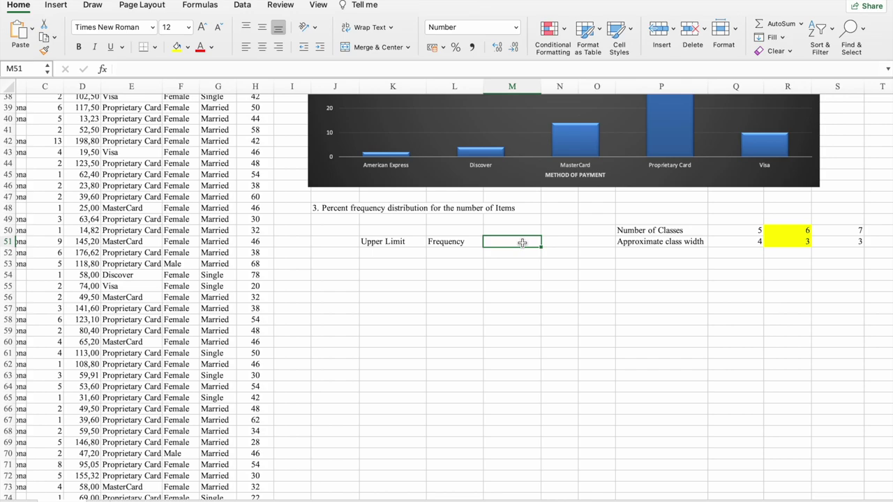
{"action": "type", "text": "% F"}
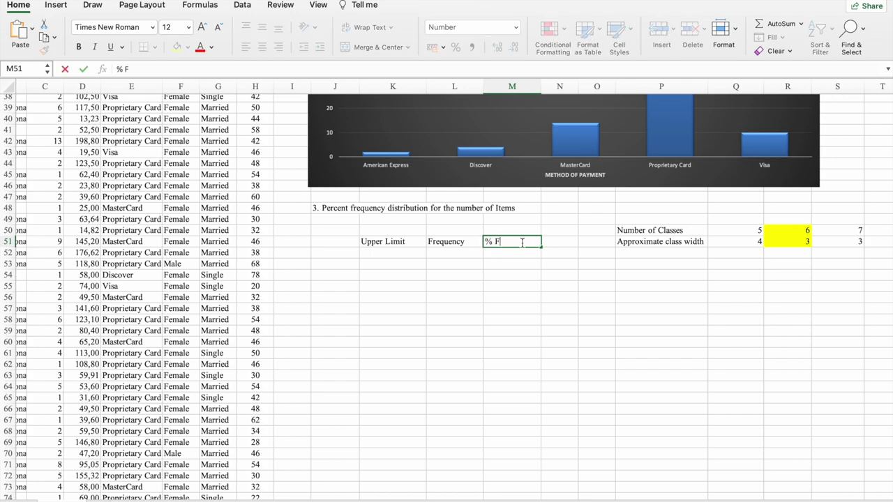
{"action": "type", "text": "requency"}
{"action": "left_click", "coordinate": [341, 255]}
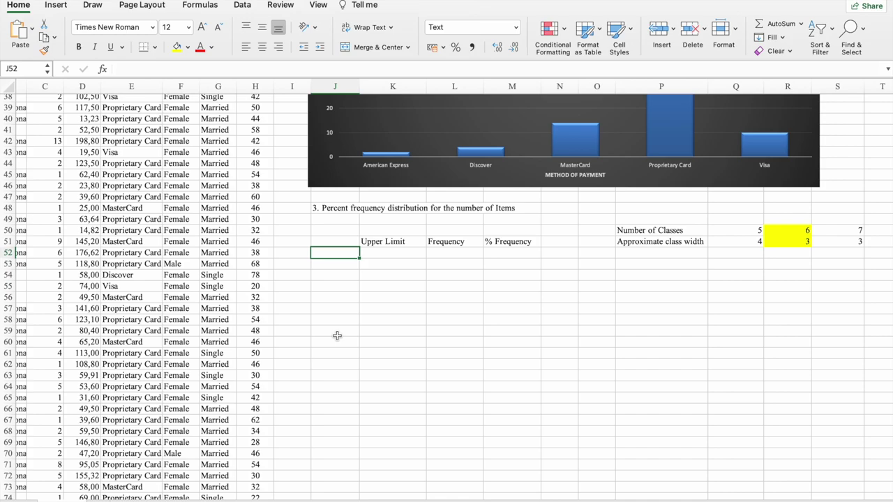
- Enter the first class label "1-3" in J52 and its upper limit 3 in K52
{"action": "type", "text": "1"}
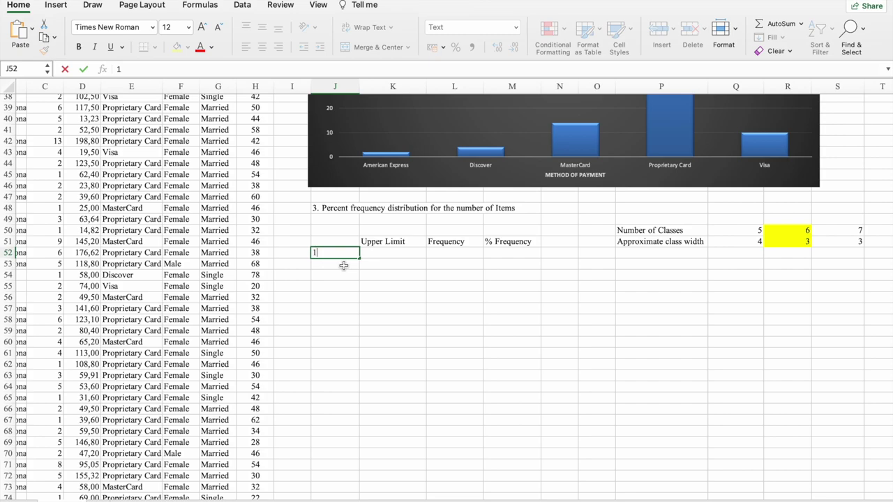
{"action": "type", "text": "3"}
{"action": "left_click", "coordinate": [377, 252]}
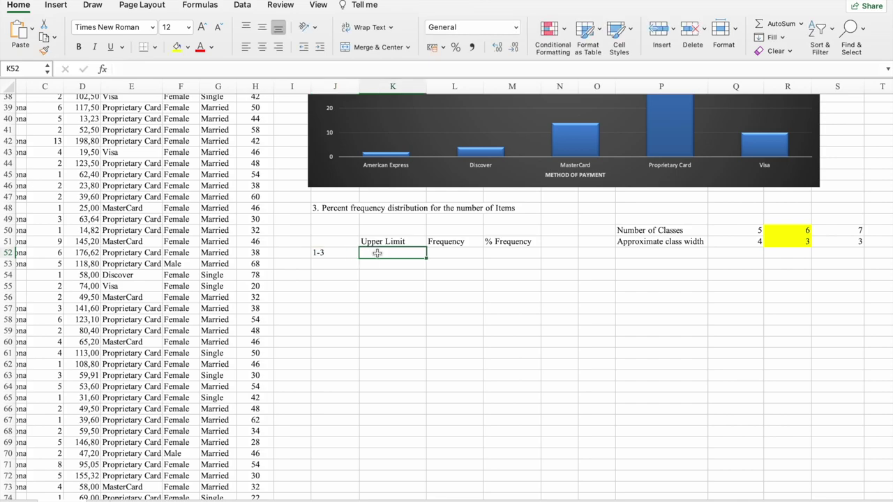
{"action": "type", "text": "3"}
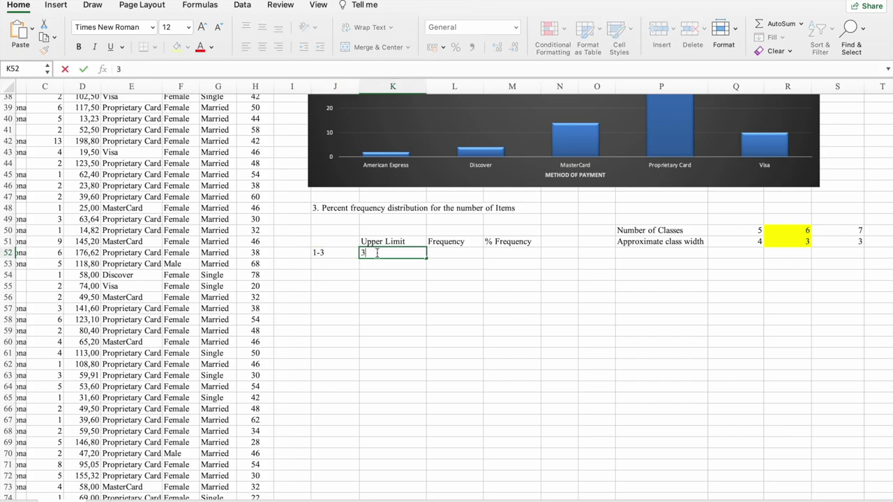
{"action": "left_click", "coordinate": [342, 266]}
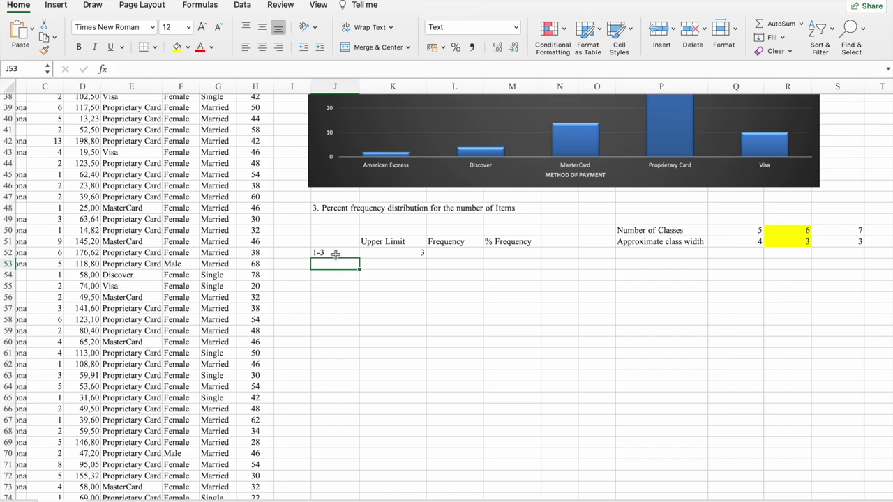
{"action": "left_click", "coordinate": [342, 254]}
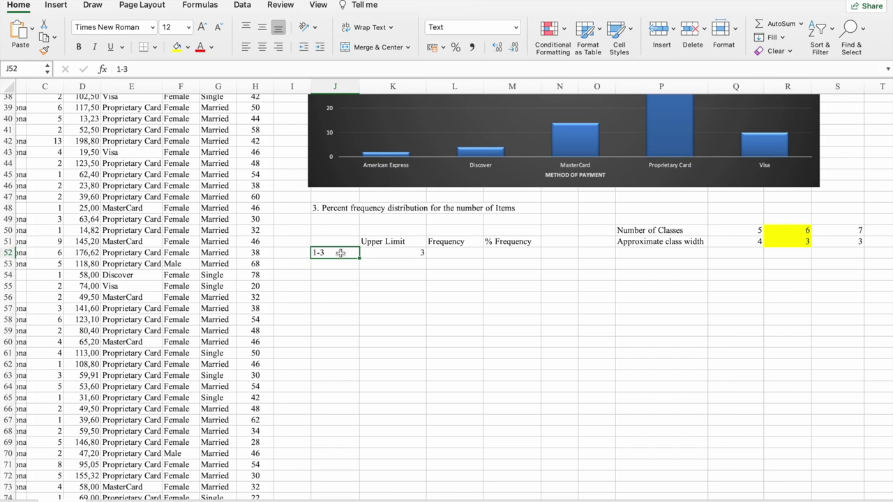
- Enter the class labels "4-6", "7-9", "10-12" and "13-15" in cells J53 to J56
{"action": "left_click", "coordinate": [336, 264]}
{"action": "type", "text": "4"}
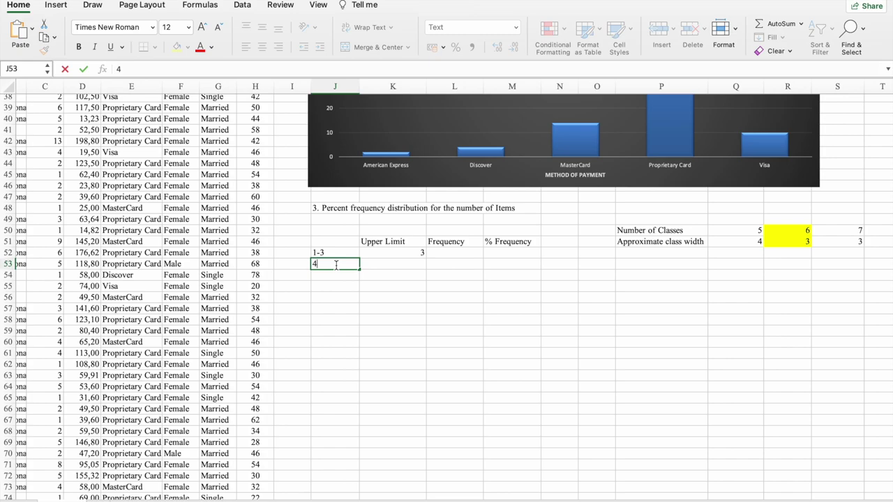
{"action": "type", "text": "-6"}
{"action": "left_click", "coordinate": [319, 276]}
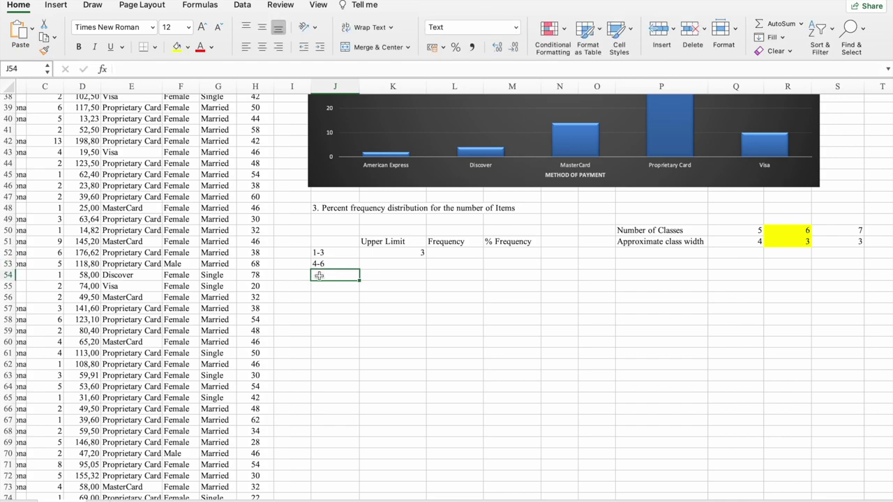
{"action": "left_click", "coordinate": [334, 255]}
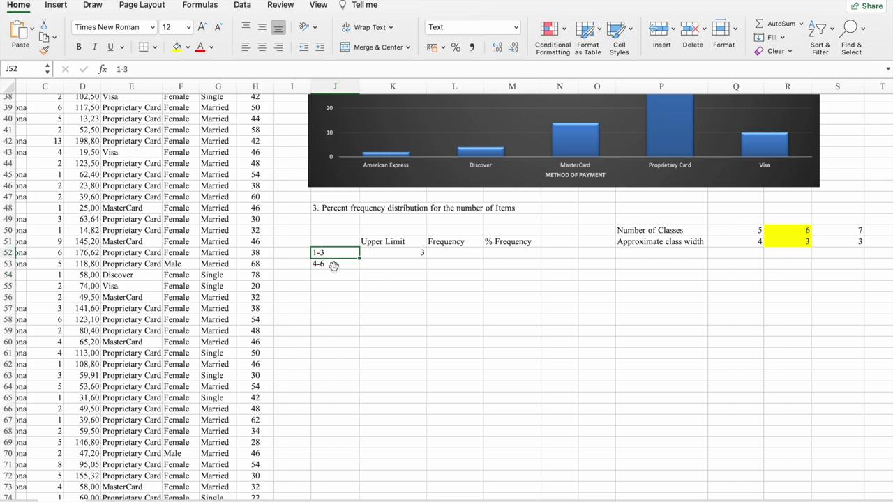
{"action": "left_click", "coordinate": [331, 275]}
{"action": "type", "text": "7-9"}
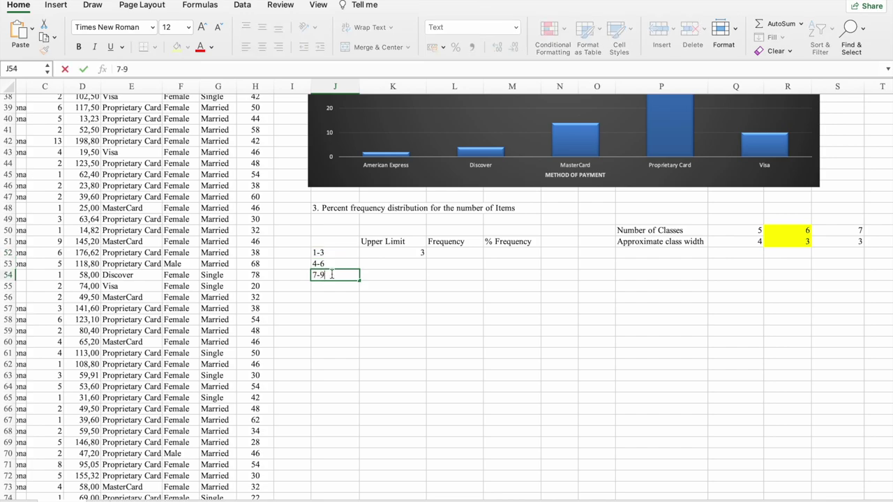
{"action": "left_click", "coordinate": [330, 286]}
{"action": "type", "text": "10-12"}
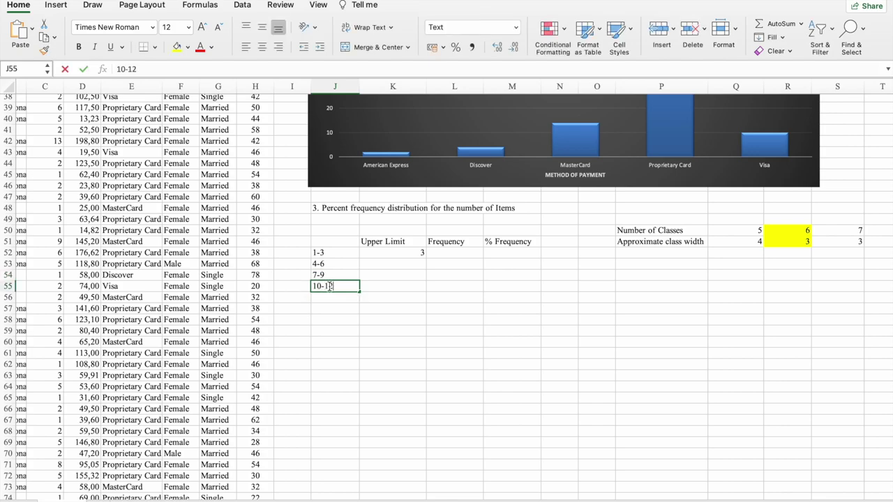
{"action": "left_click", "coordinate": [331, 297]}
{"action": "type", "text": "13-15"}
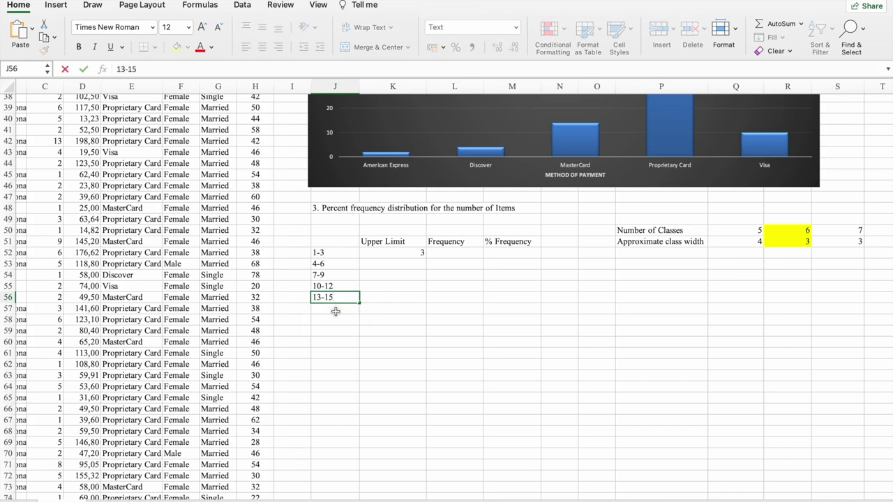
- Enter the last class label "16-18" in J57, below the 13-15 class
{"action": "type", "text": "16-18"}
{"action": "key", "text": "BackSpace"}
{"action": "key", "text": "BackSpace"}
{"action": "key", "text": "BackSpace"}
{"action": "key", "text": "BackSpace"}
{"action": "key", "text": "BackSpace"}
{"action": "key", "text": "Return"}
{"action": "type", "text": "16-18"}
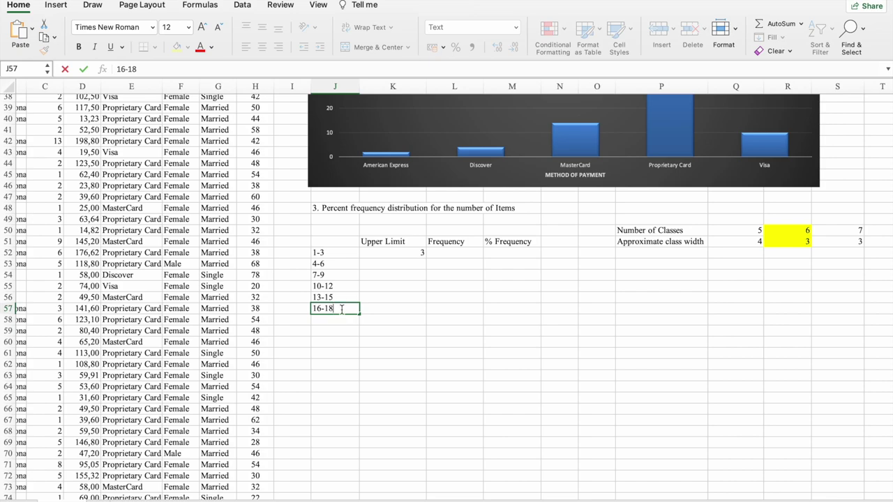
{"action": "left_click", "coordinate": [347, 318]}
{"action": "left_click", "coordinate": [342, 310]}
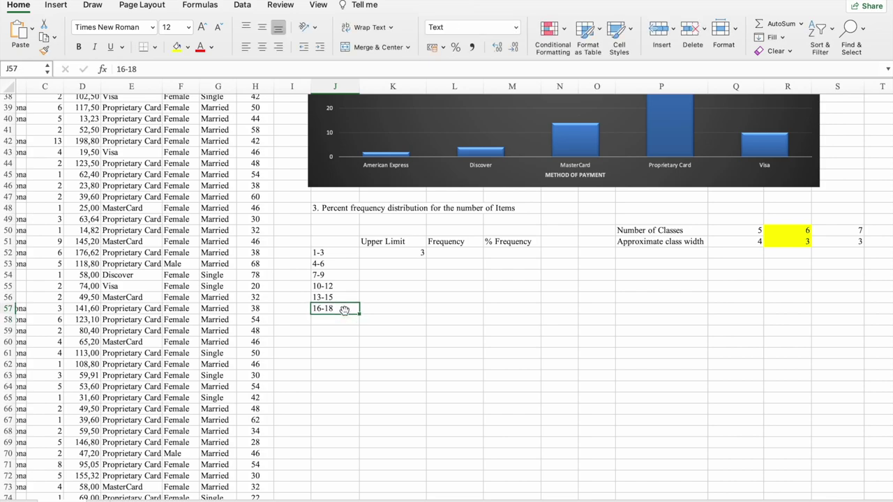
- Enter the remaining upper limits 6, 9, 12, 15 and 18 in cells K53 to K57
{"action": "left_click", "coordinate": [417, 264]}
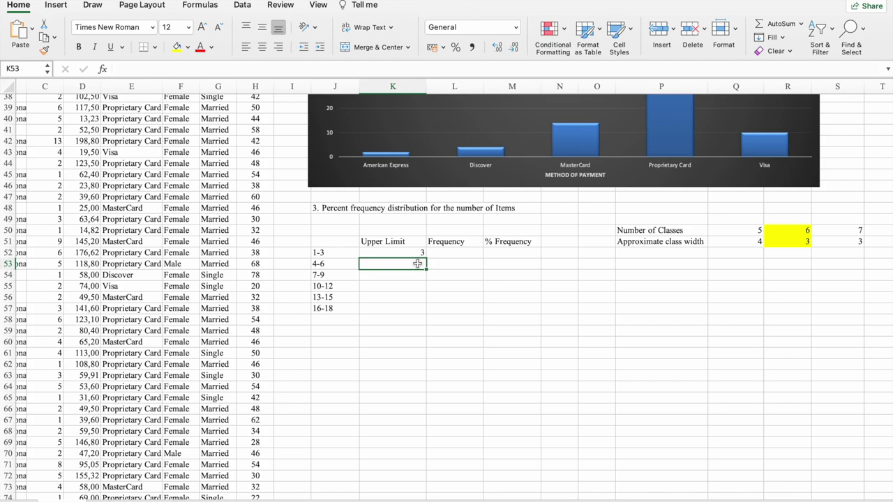
{"action": "type", "text": "6"}
{"action": "double_click", "coordinate": [418, 276]}
{"action": "type", "text": "9"}
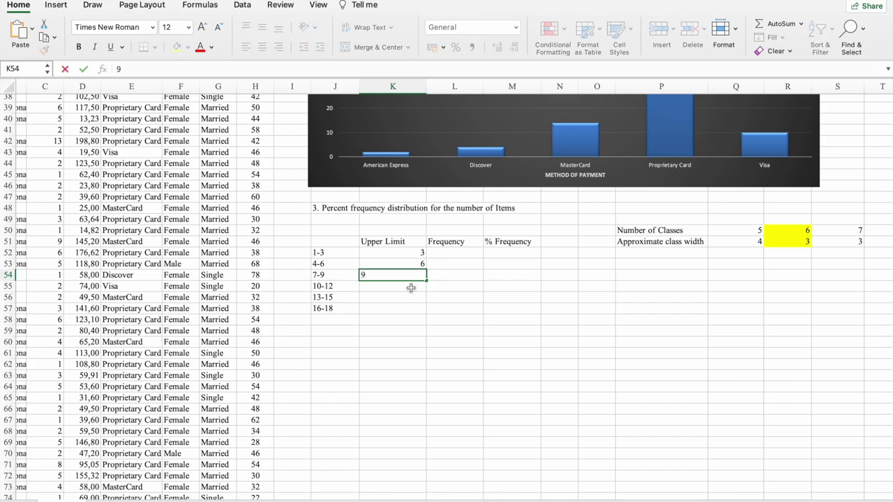
{"action": "left_click", "coordinate": [411, 287]}
{"action": "type", "text": "12"}
{"action": "left_click", "coordinate": [409, 300]}
{"action": "type", "text": "15"}
{"action": "left_click", "coordinate": [409, 311]}
{"action": "type", "text": "18"}
{"action": "left_click", "coordinate": [454, 309]}
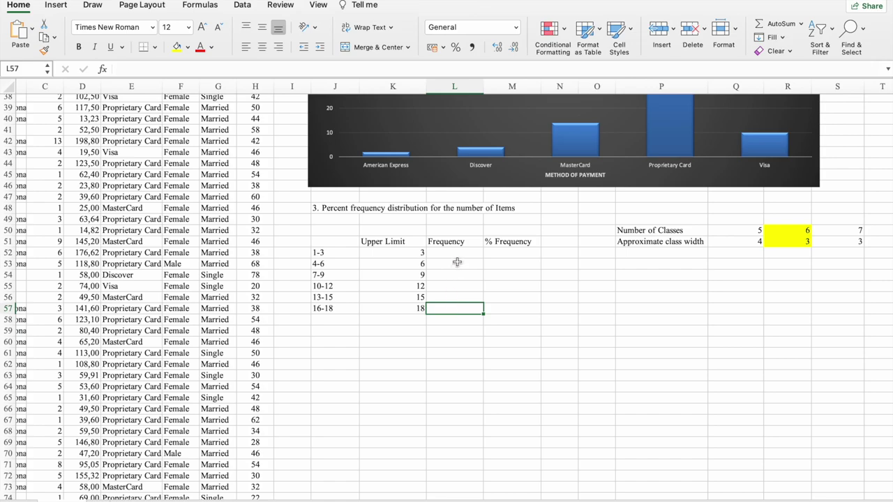
- Start a FREQUENCY formula across L52:L57 with the Items data C2:C101 as its data array
{"action": "left_click_drag", "start_coordinate": [458, 253], "coordinate": [461, 308]}
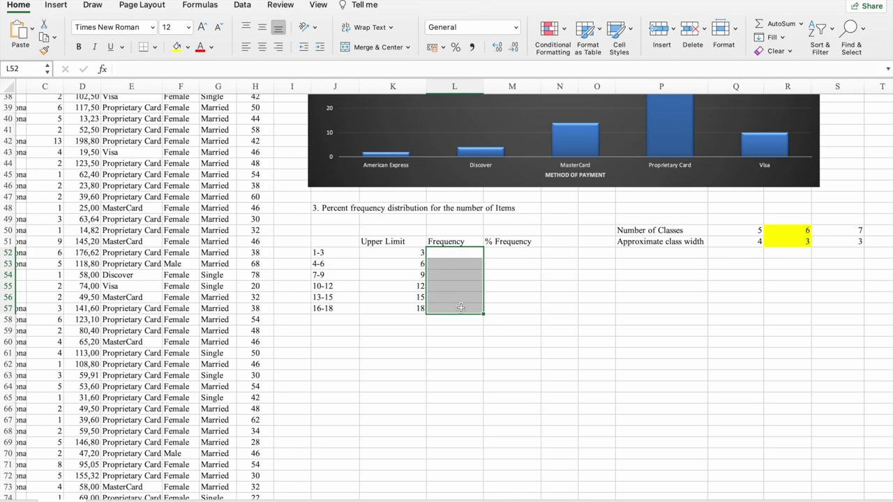
{"action": "type", "text": "=q"}
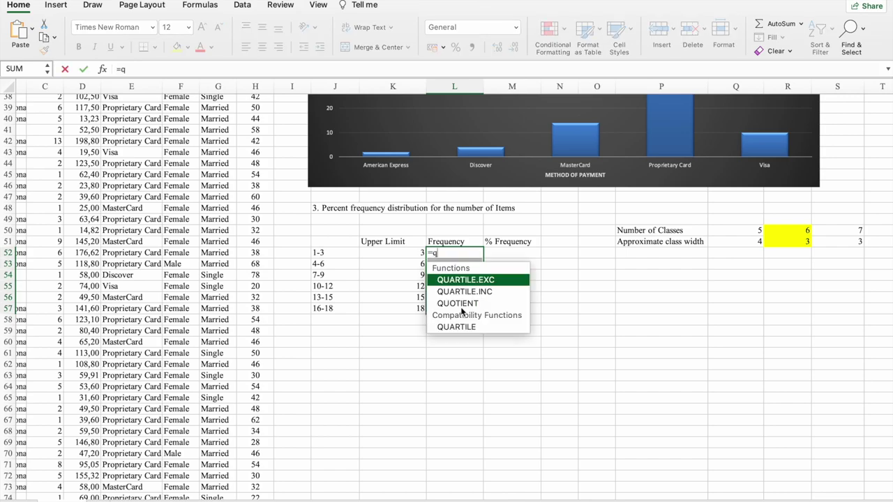
{"action": "key", "text": "BackSpace"}
{"action": "type", "text": "fre"}
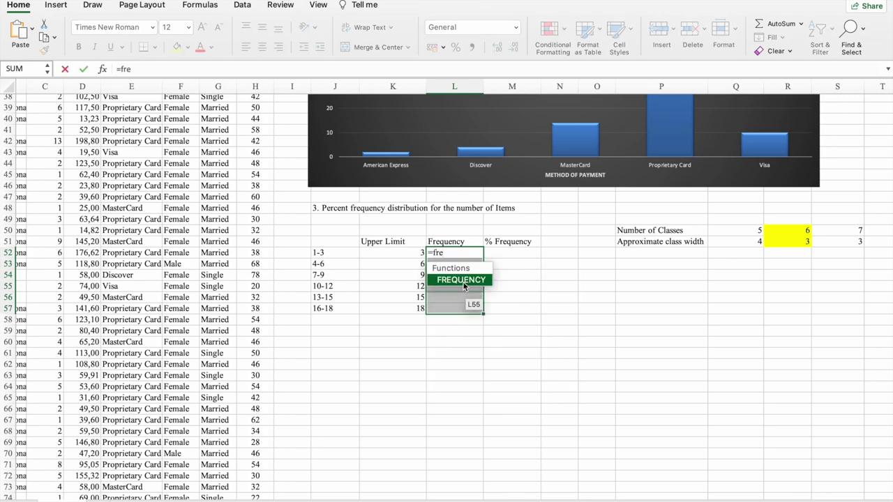
{"action": "double_click", "coordinate": [462, 280]}
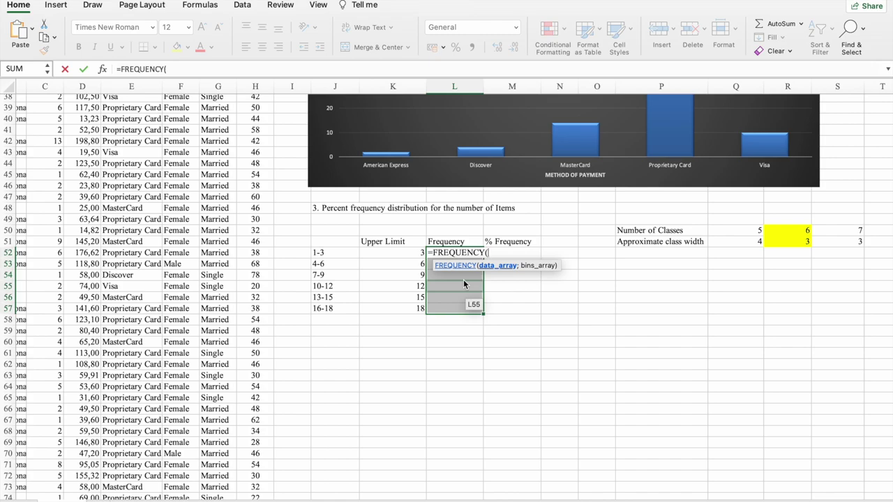
{"action": "scroll", "coordinate": [74, 207], "scroll_direction": "up", "scroll_amount": 10}
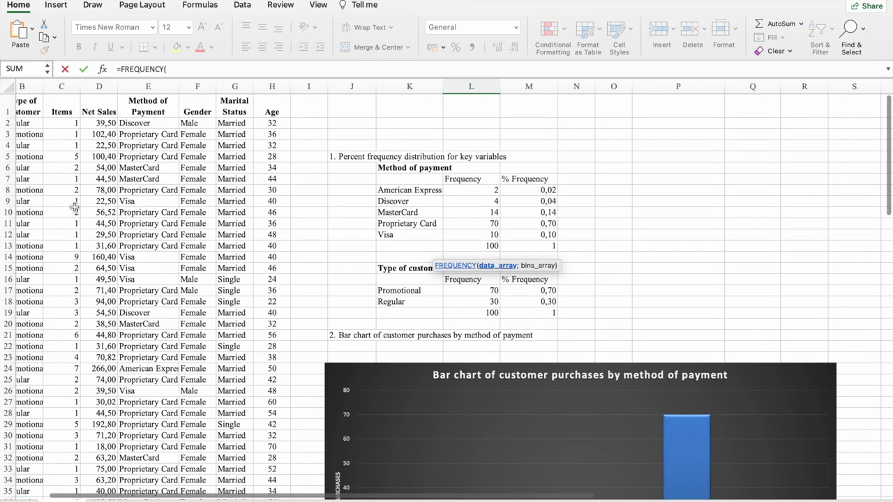
{"action": "left_click_drag", "start_coordinate": [69, 123], "coordinate": [70, 405]}
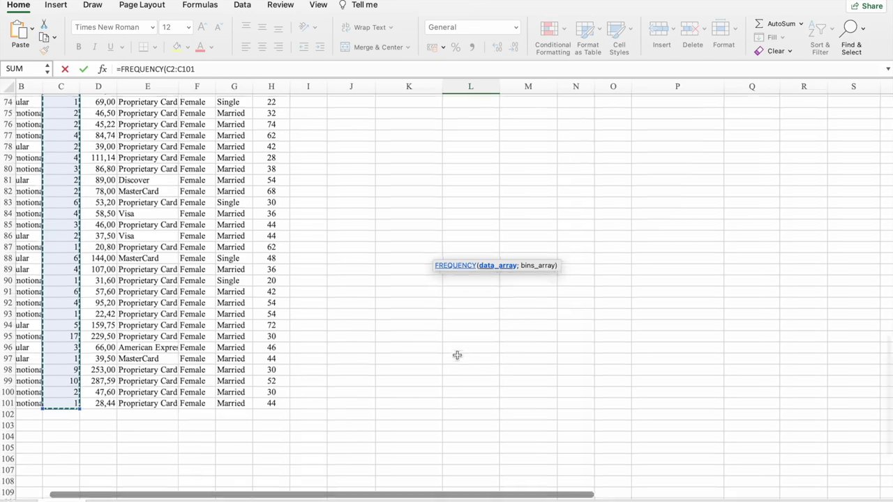
{"action": "scroll", "coordinate": [457, 355], "scroll_direction": "up", "scroll_amount": 10}
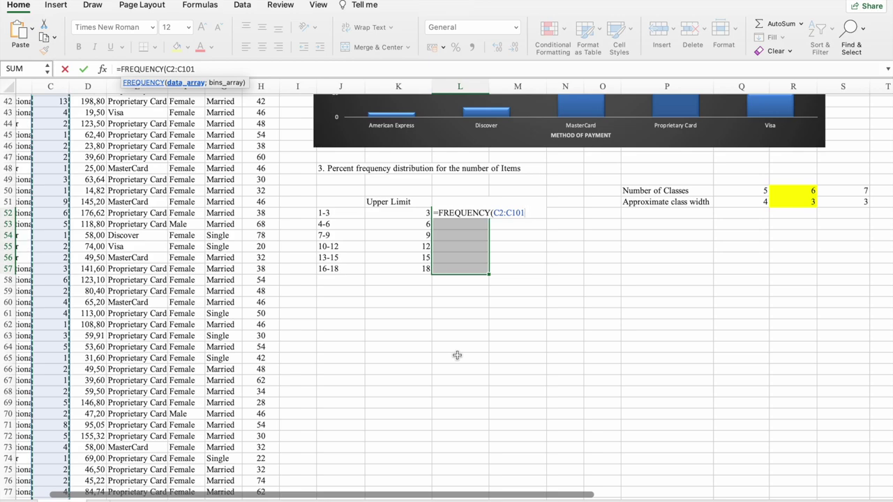
- Add the upper limits K52:K57 as the bins array and enter the FREQUENCY formula as an array formula
{"action": "type", "text": ";"}
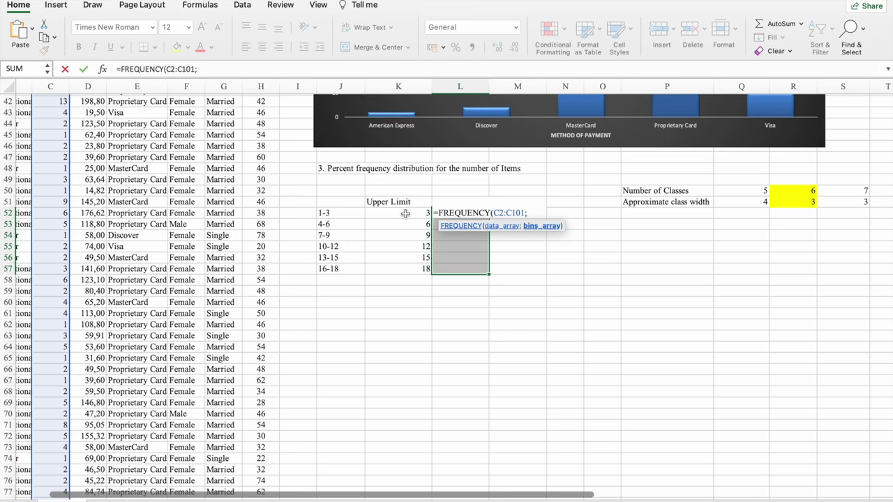
{"action": "left_click_drag", "start_coordinate": [405, 214], "coordinate": [407, 267]}
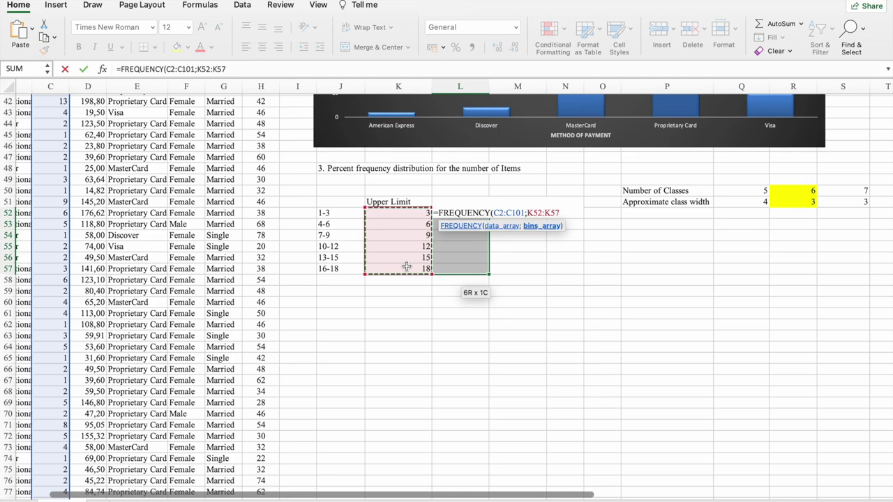
{"action": "type", "text": ")"}
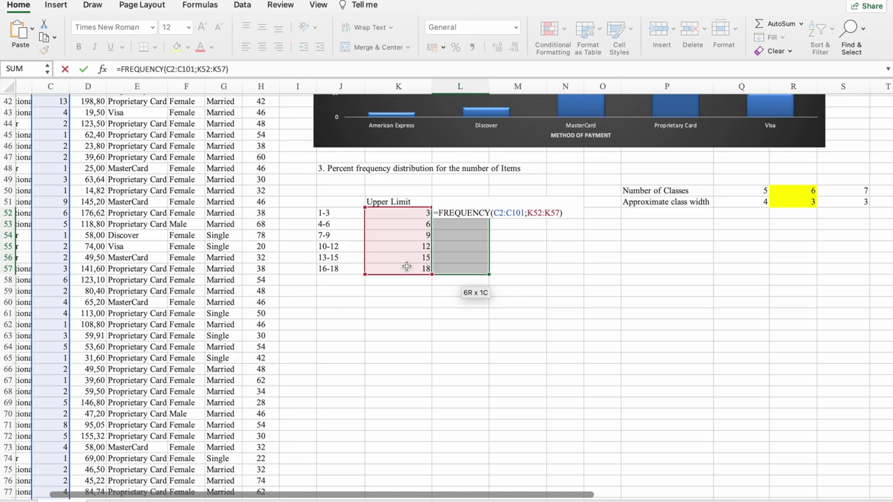
{"action": "key", "text": "ctrl+shift+Return"}
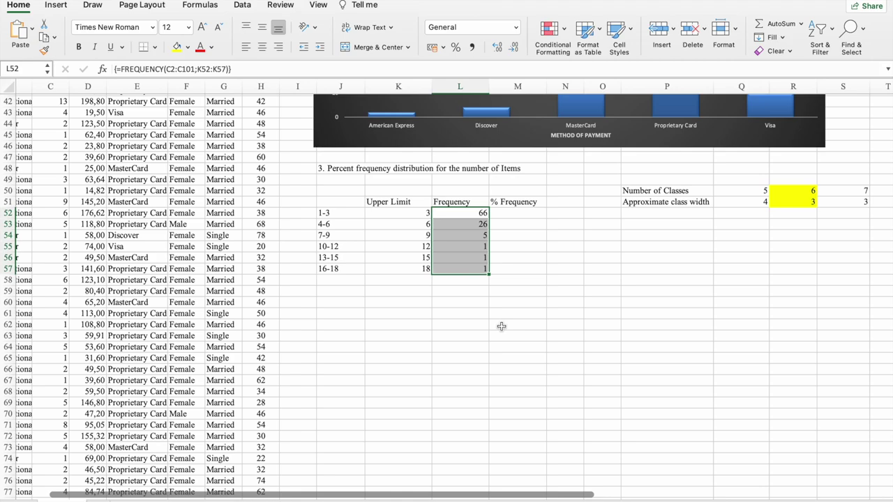
- Total the class frequencies L52:L57 with a SUM formula in L58
{"action": "left_click", "coordinate": [472, 283]}
{"action": "type", "text": "=sum("}
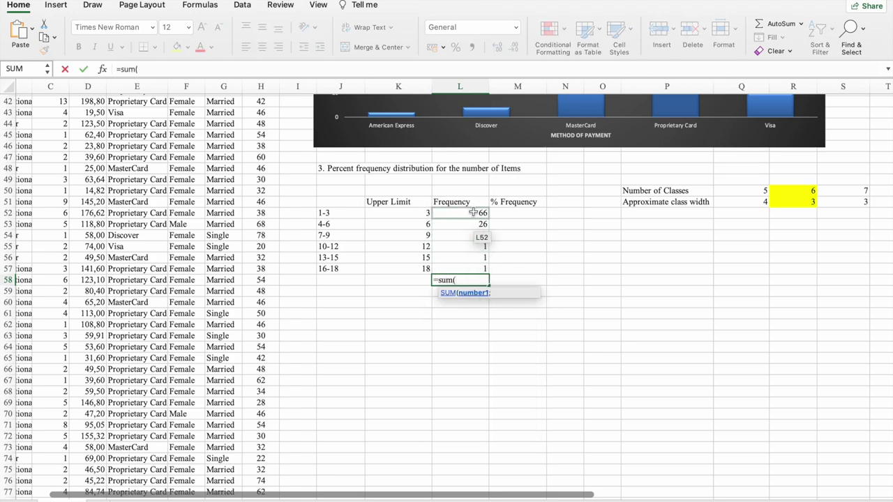
{"action": "left_click_drag", "start_coordinate": [470, 212], "coordinate": [471, 271]}
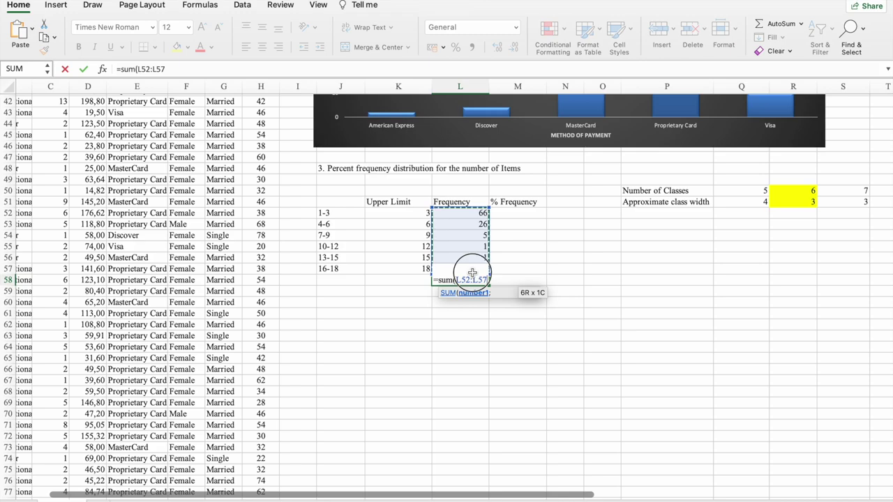
{"action": "key", "text": "Return"}
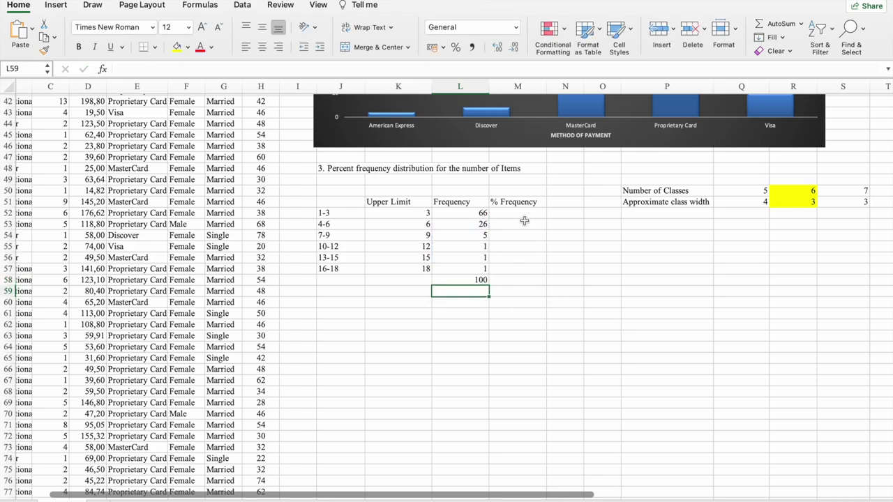
- Enter the formula =L52/$L$58 in M52 to calculate the first class's % frequency with an absolute reference to the total
{"action": "left_click", "coordinate": [522, 217]}
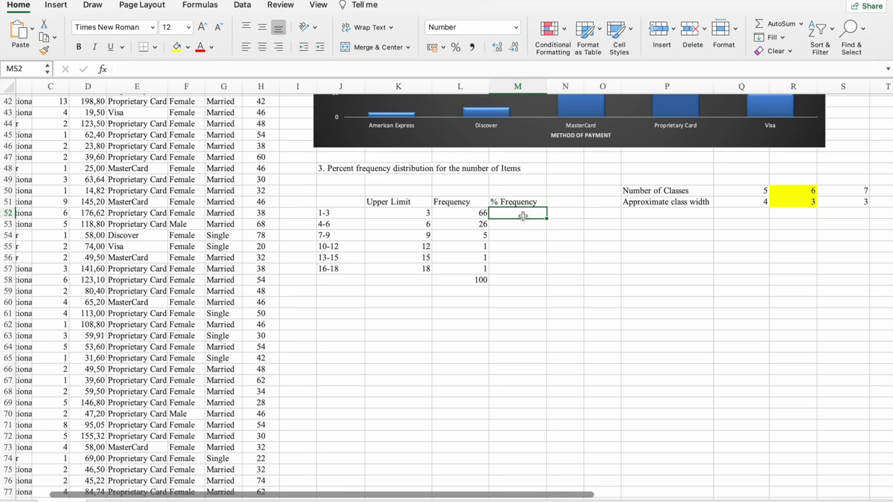
{"action": "type", "text": "="}
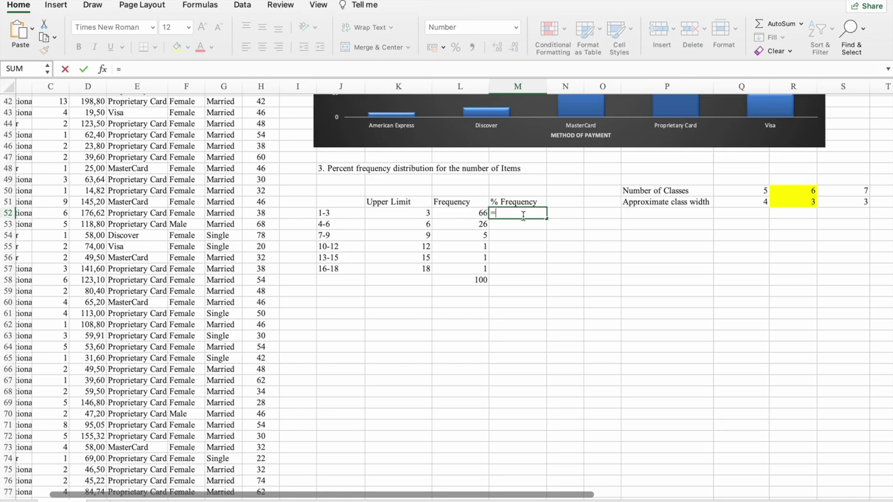
{"action": "left_click", "coordinate": [464, 215]}
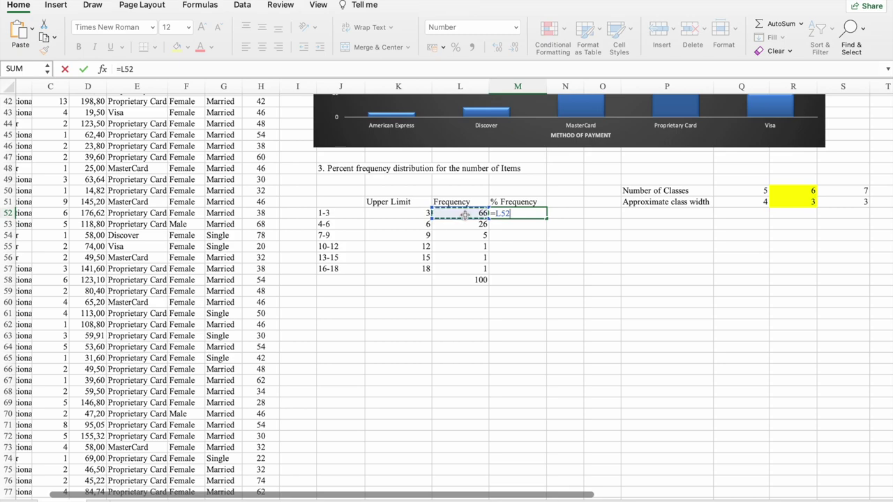
{"action": "type", "text": "/"}
{"action": "left_click", "coordinate": [471, 280]}
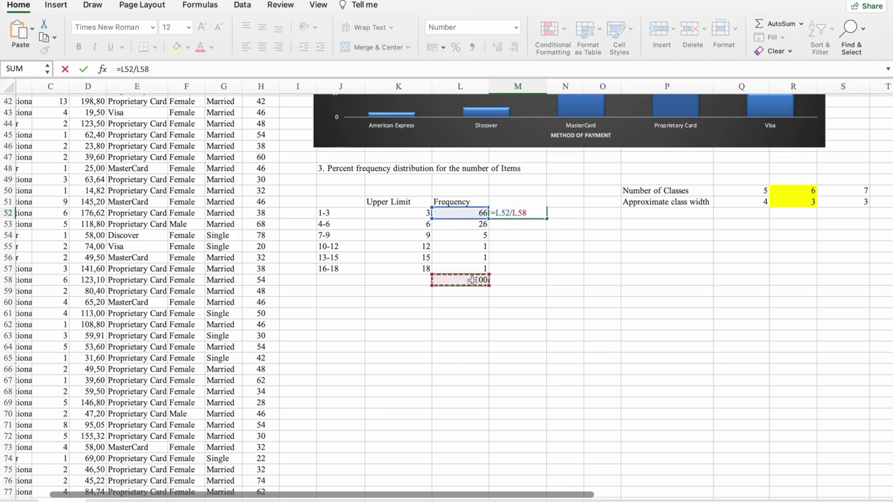
{"action": "left_click", "coordinate": [512, 212]}
{"action": "key", "text": "F4"}
{"action": "left_click", "coordinate": [541, 214]}
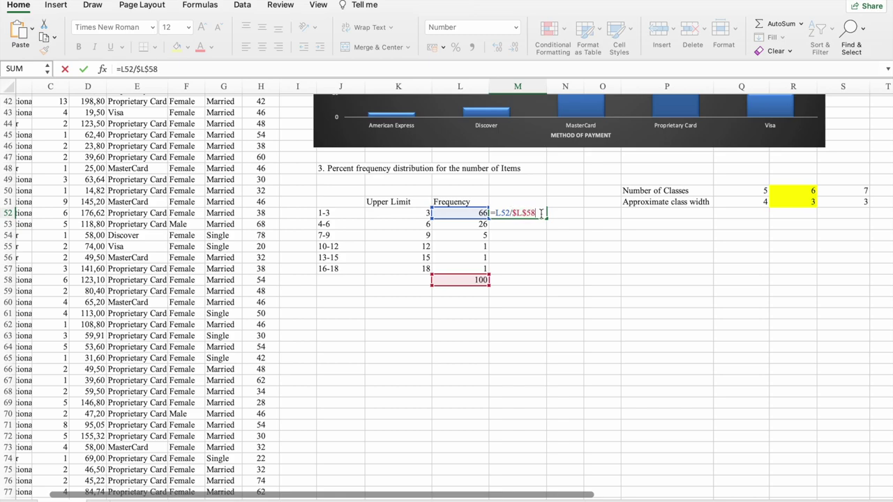
{"action": "key", "text": "Return"}
- Fill the % frequency formula down from M52 to M57 and extend the L58 total formula into M58
{"action": "left_click", "coordinate": [544, 216]}
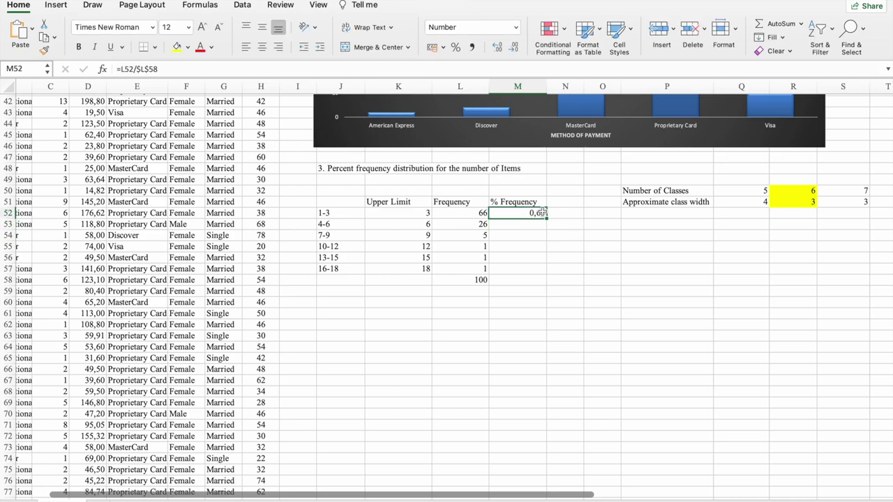
{"action": "left_click_drag", "start_coordinate": [547, 219], "coordinate": [544, 268]}
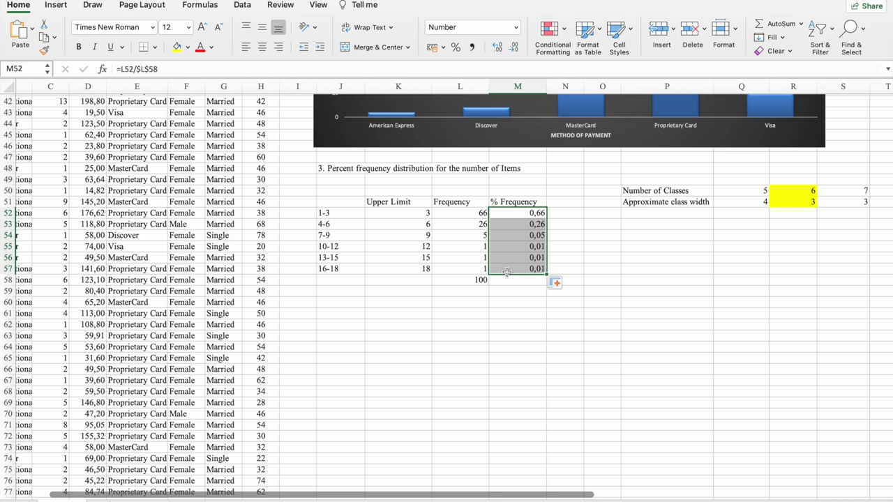
{"action": "left_click", "coordinate": [478, 279]}
{"action": "left_click_drag", "start_coordinate": [501, 286], "coordinate": [523, 299]}
{"action": "left_click", "coordinate": [523, 301]}
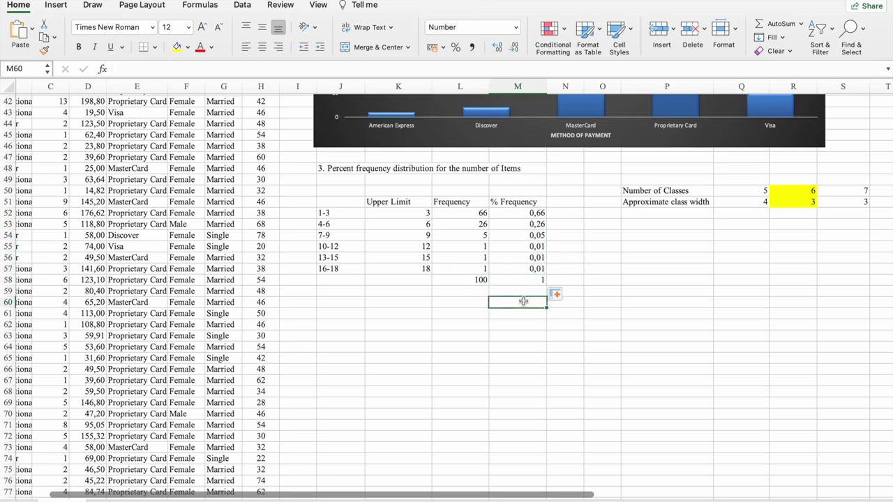
- Enter the section heading "4. Histogram for the number of Items" in J60
{"action": "scroll", "coordinate": [397, 429], "scroll_direction": "up", "scroll_amount": 5}
{"action": "scroll", "coordinate": [397, 429], "scroll_direction": "left", "scroll_amount": 2}
{"action": "left_click", "coordinate": [397, 427]}
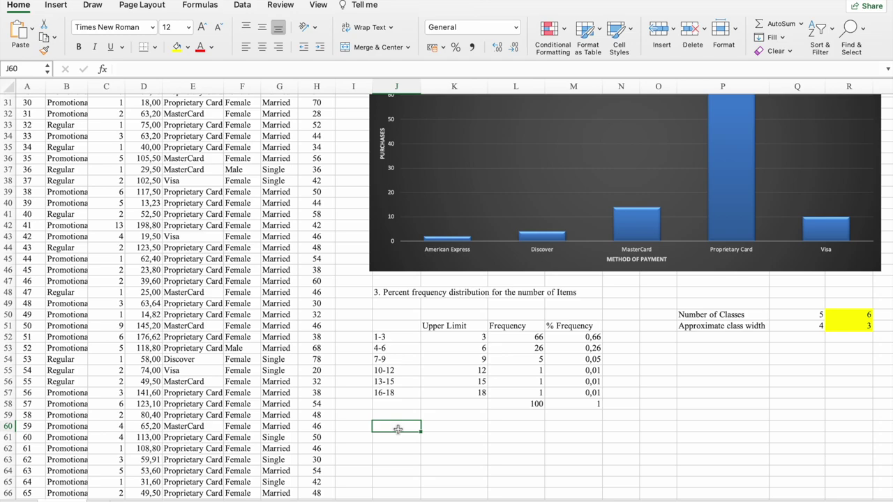
{"action": "type", "text": "4."}
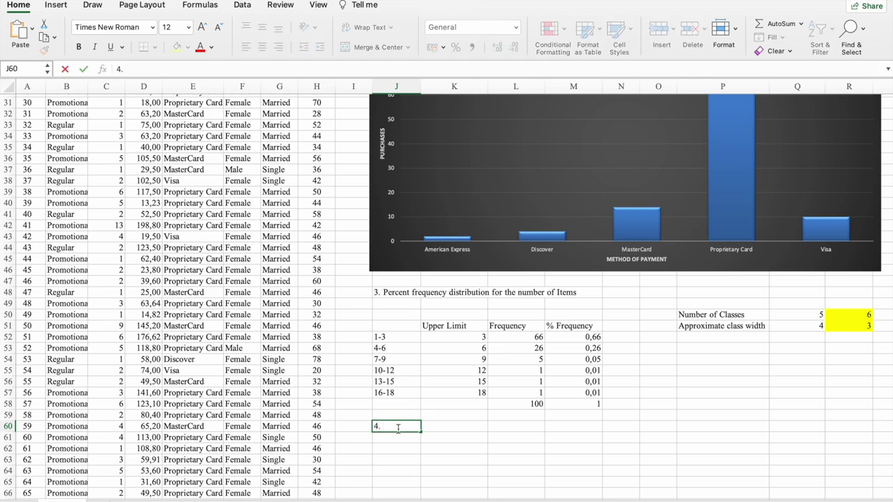
{"action": "type", "text": " His"}
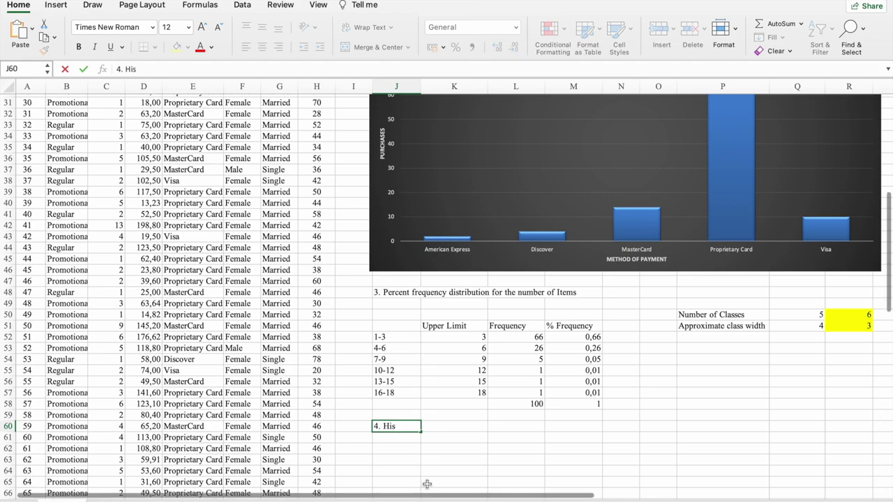
{"action": "type", "text": "t"}
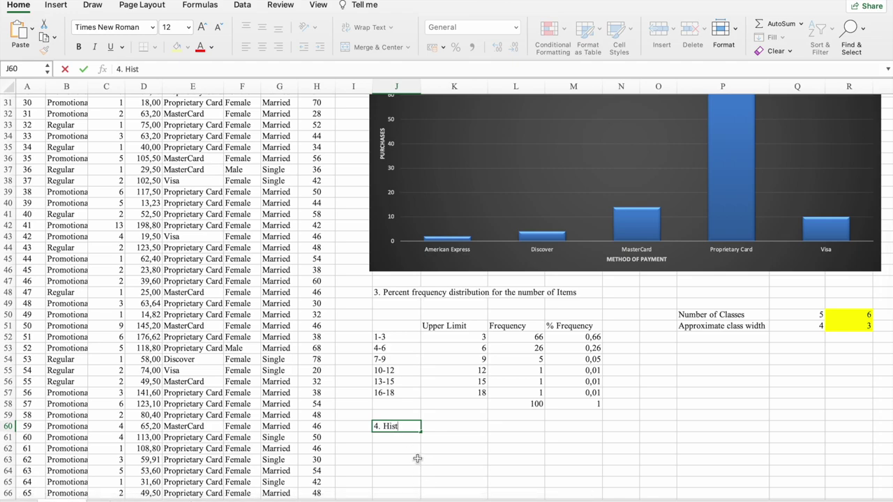
{"action": "type", "text": "ogram for "}
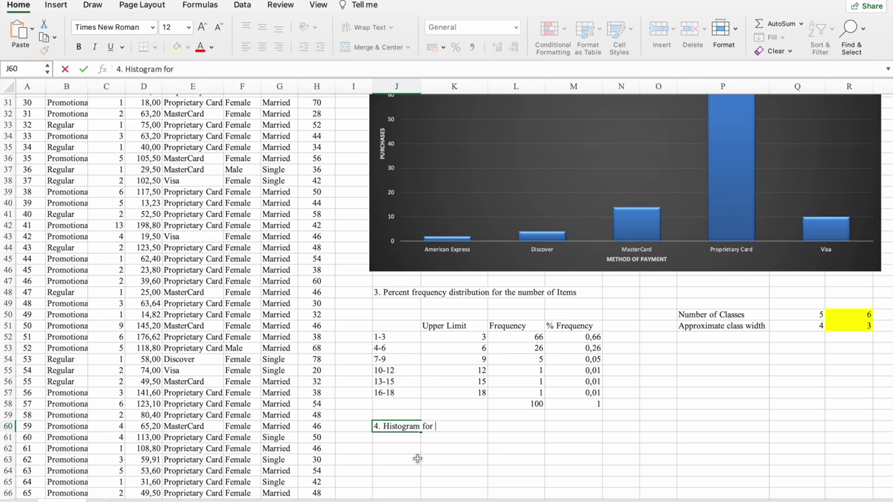
{"action": "type", "text": "the number"}
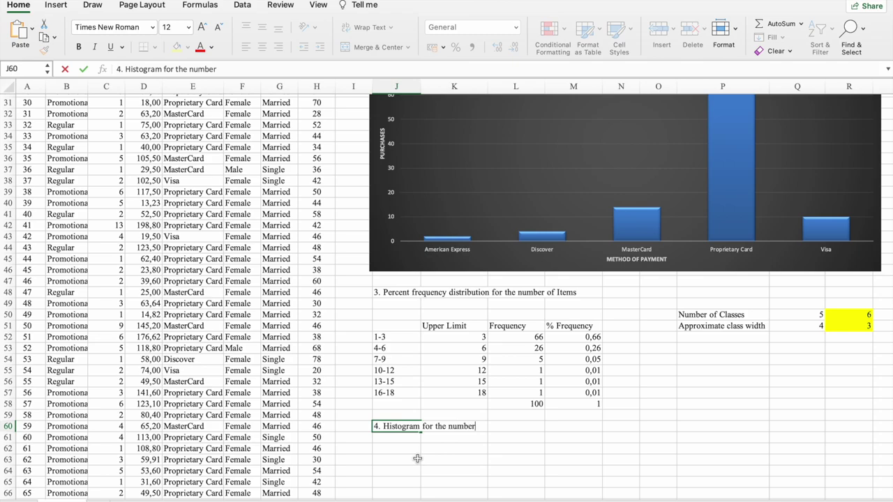
{"action": "type", "text": " of Items"}
{"action": "key", "text": "Return"}
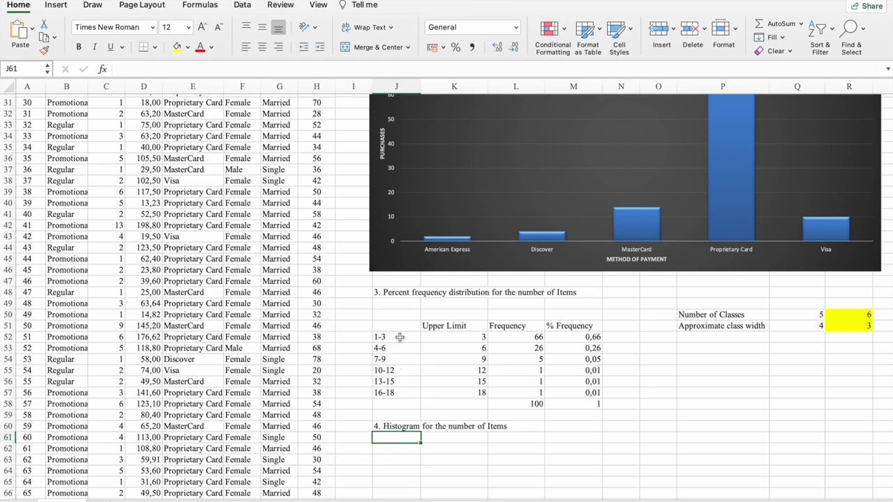
- Insert a 2-D clustered column chart from the class labels J52:J57 and the frequencies L52:L57
{"action": "left_click_drag", "start_coordinate": [400, 337], "coordinate": [403, 391]}
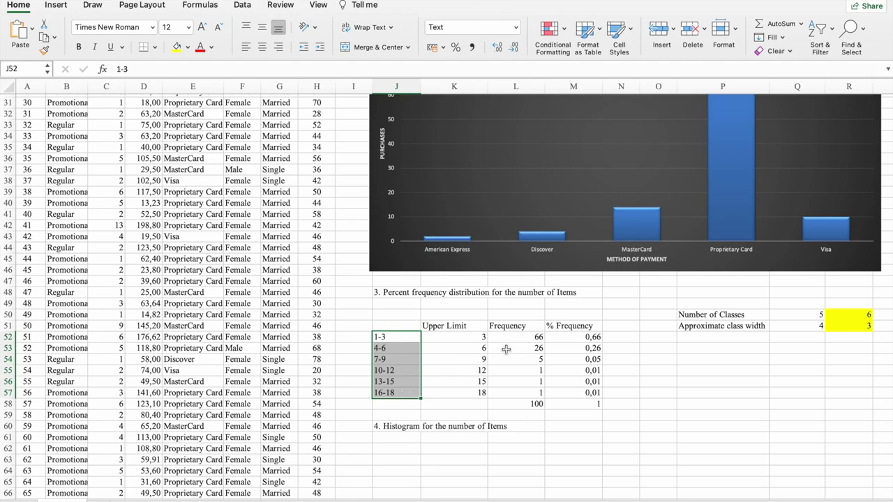
{"action": "left_click_drag", "start_coordinate": [516, 338], "coordinate": [519, 397]}
{"action": "key", "text": "ctrl+z"}
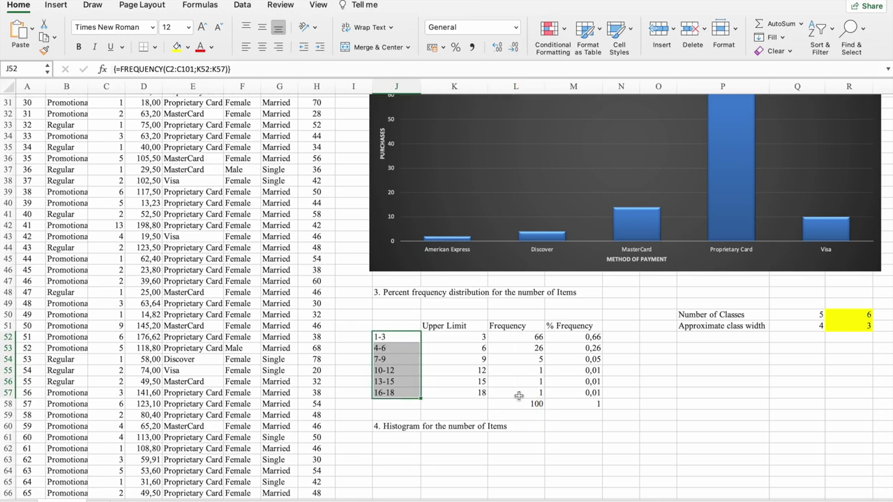
{"action": "left_click_drag", "start_coordinate": [525, 336], "coordinate": [531, 393]}
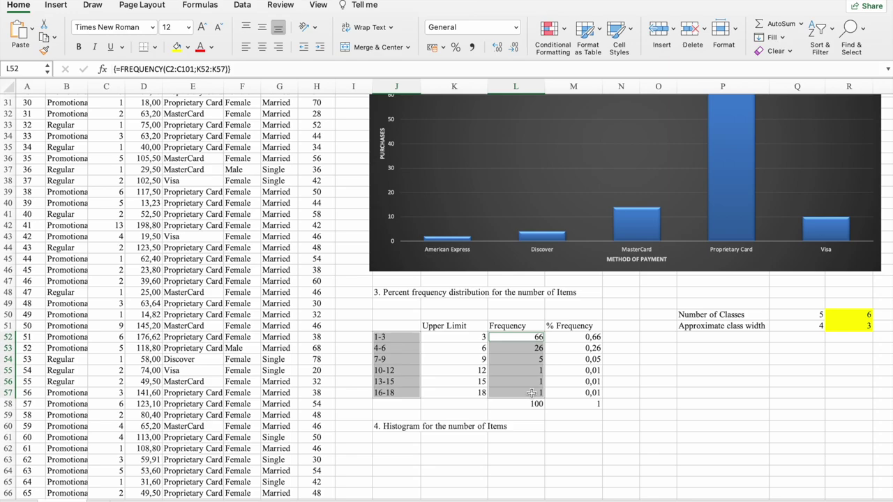
{"action": "left_click", "coordinate": [56, 5]}
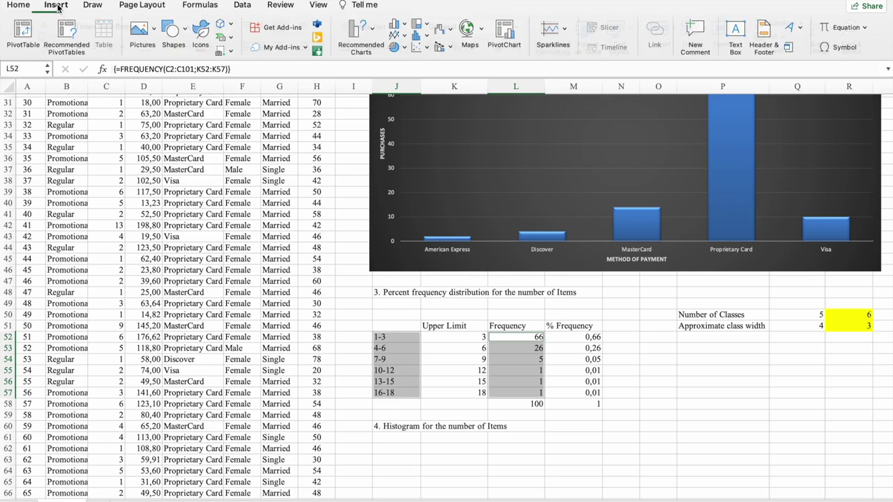
{"action": "left_click", "coordinate": [406, 29]}
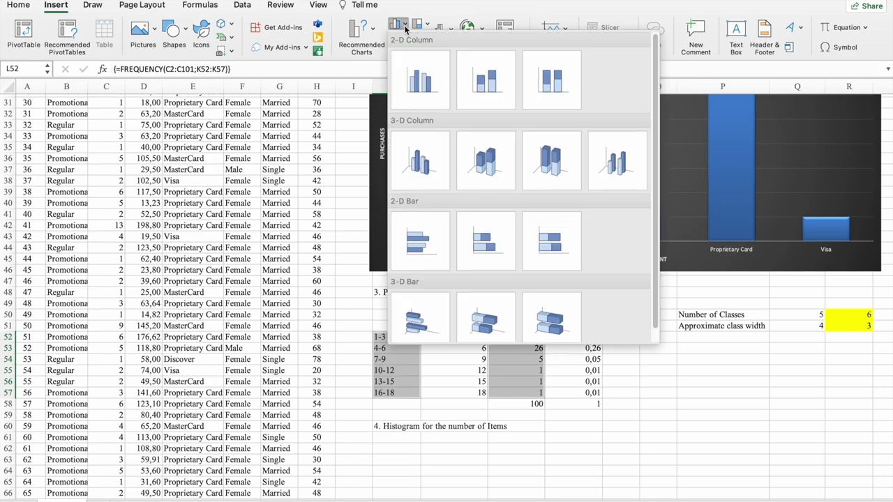
{"action": "left_click", "coordinate": [419, 79]}
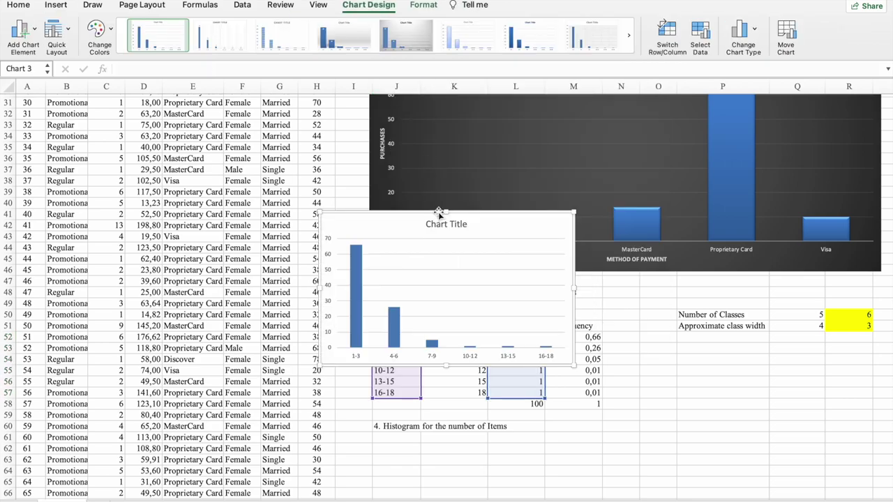
- Move the new chart under the section 4 heading and enlarge it to span about columns J to P and rows 61 to 77
{"action": "left_click_drag", "start_coordinate": [437, 212], "coordinate": [461, 437]}
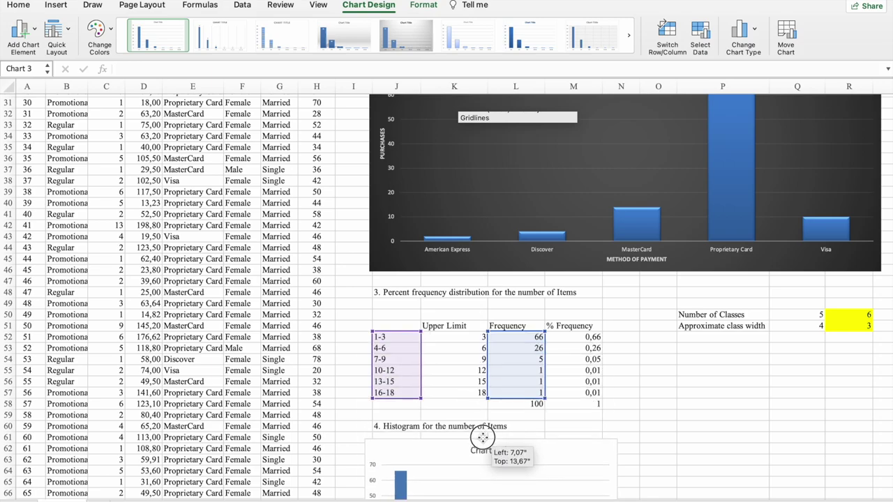
{"action": "scroll", "coordinate": [673, 344], "scroll_direction": "down", "scroll_amount": 8}
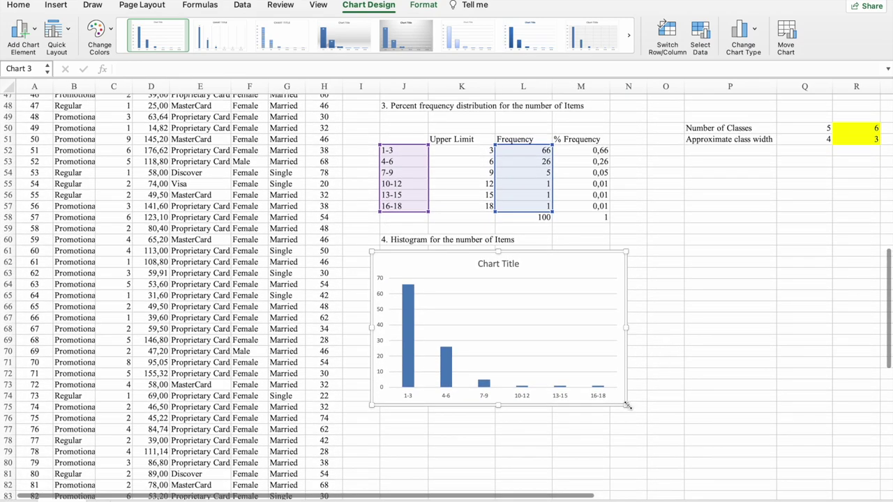
{"action": "left_click_drag", "start_coordinate": [626, 405], "coordinate": [747, 440]}
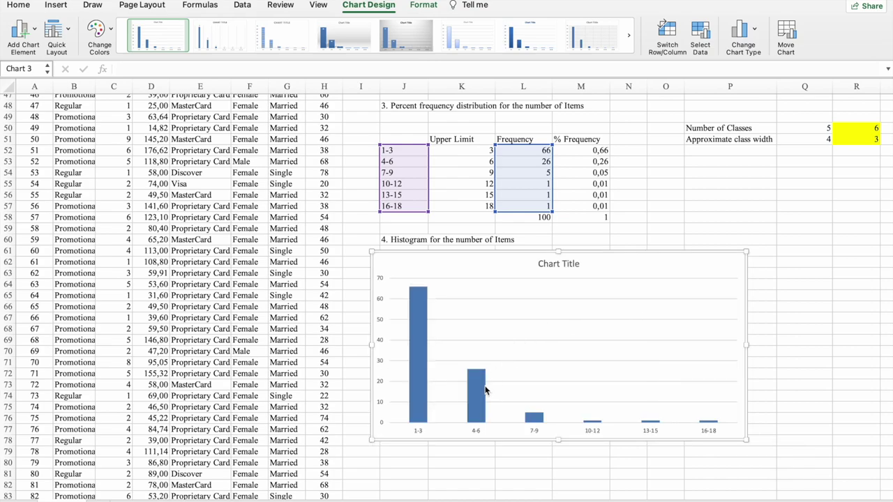
- Set the column series' gap width to 0% and apply the dark chart style with blue columns
{"action": "right_click", "coordinate": [473, 387]}
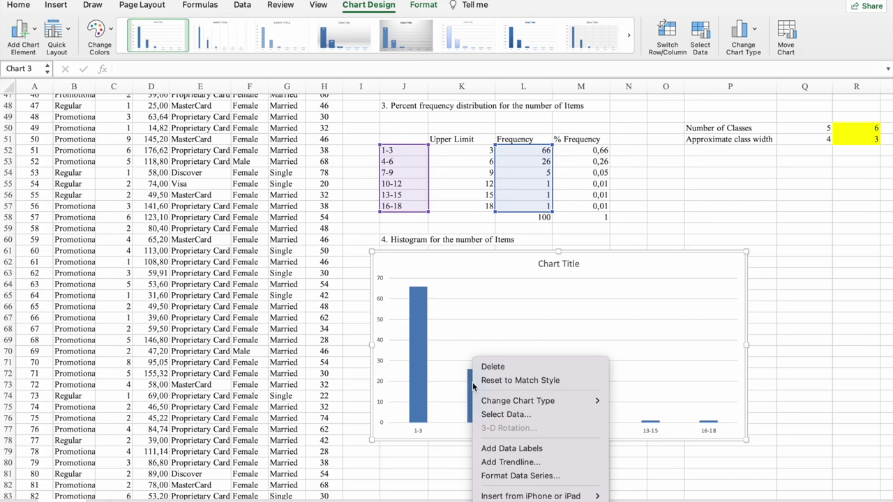
{"action": "left_click", "coordinate": [506, 477]}
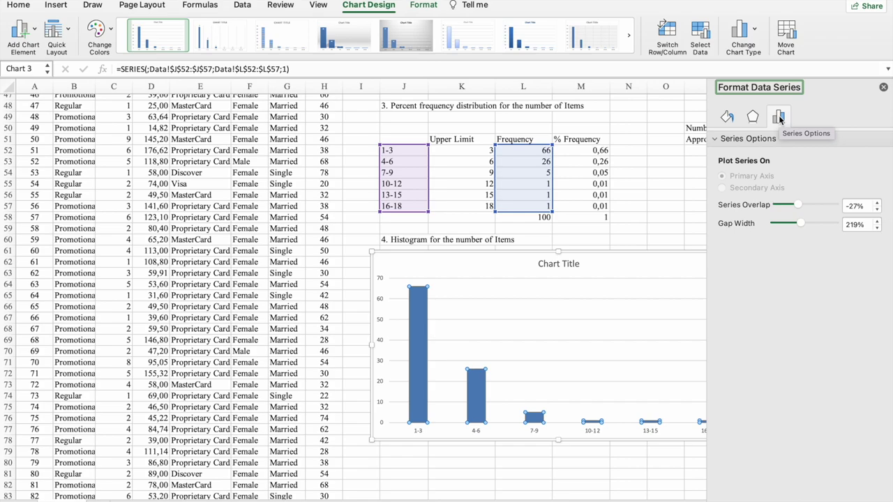
{"action": "left_click", "coordinate": [855, 225]}
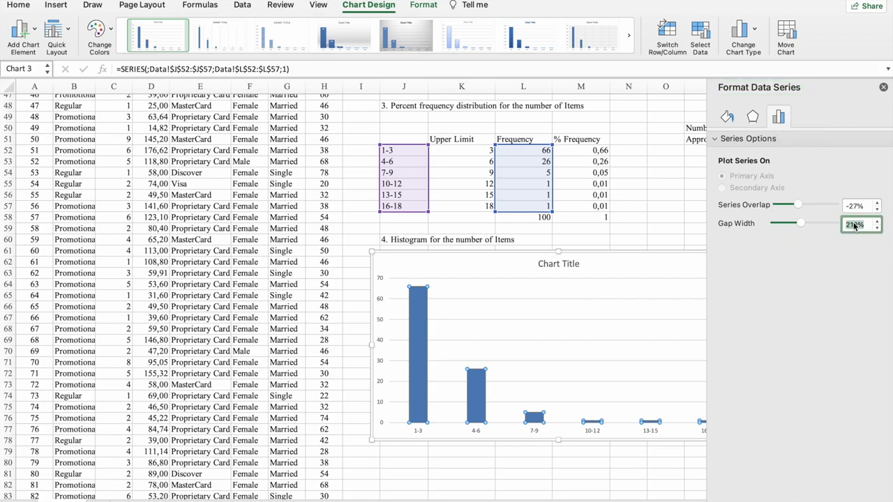
{"action": "type", "text": "0"}
{"action": "key", "text": "Return"}
- Change the chart title to "Histogram for the number of Items" and close the formatting pane
{"action": "left_click", "coordinate": [559, 265]}
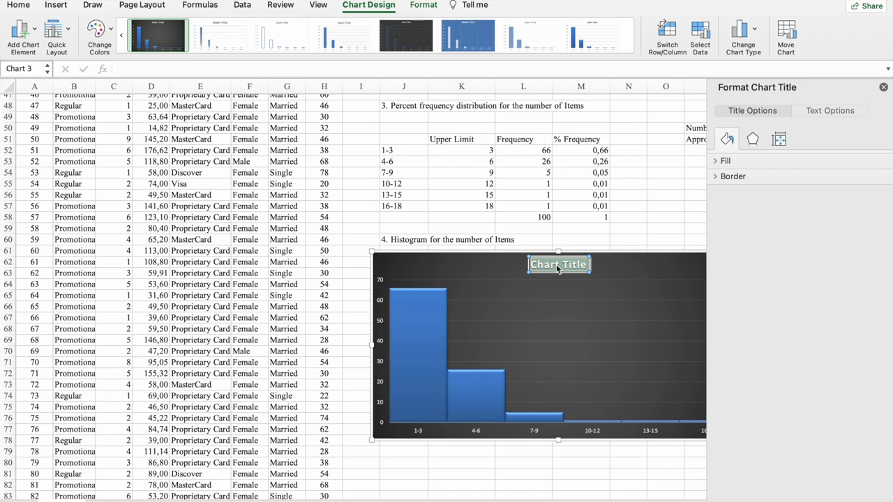
{"action": "type", "text": "Hi"}
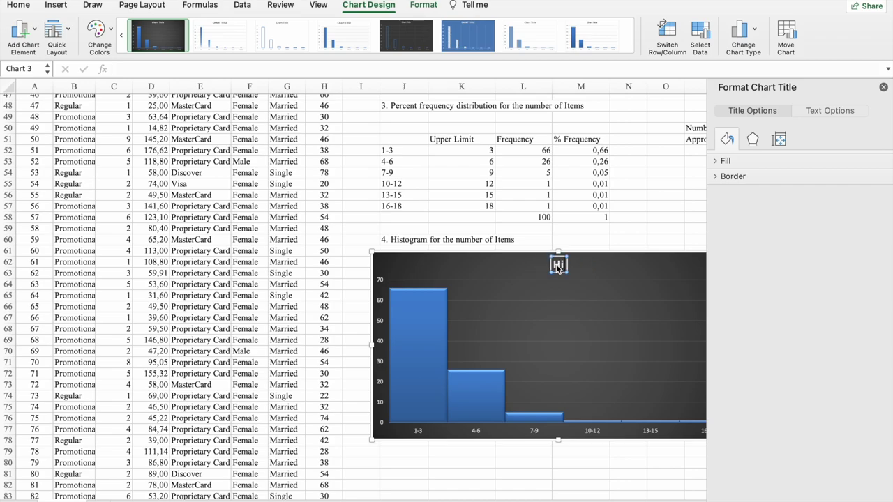
{"action": "type", "text": "sto"}
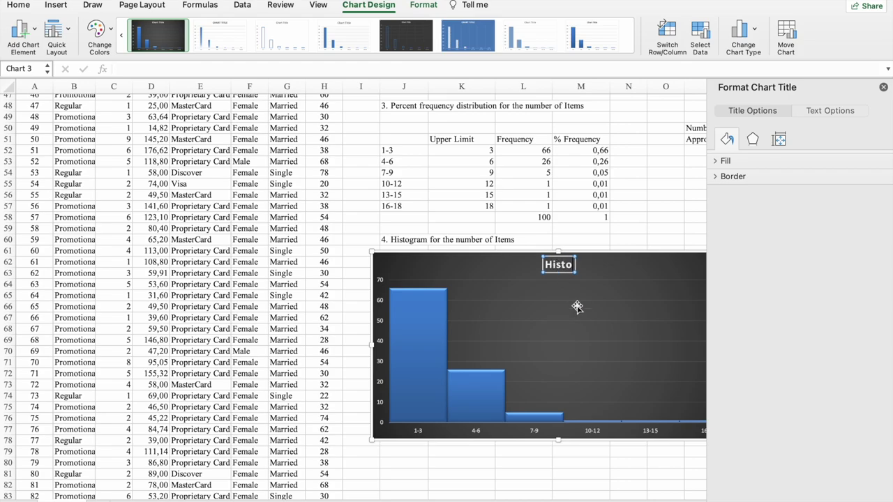
{"action": "type", "text": "gram for"}
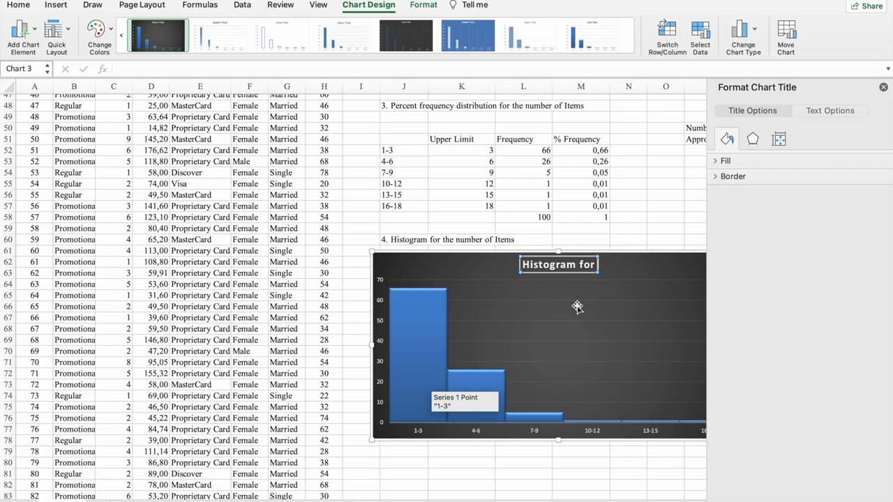
{"action": "type", "text": " the"}
{"action": "type", "text": "mbe"}
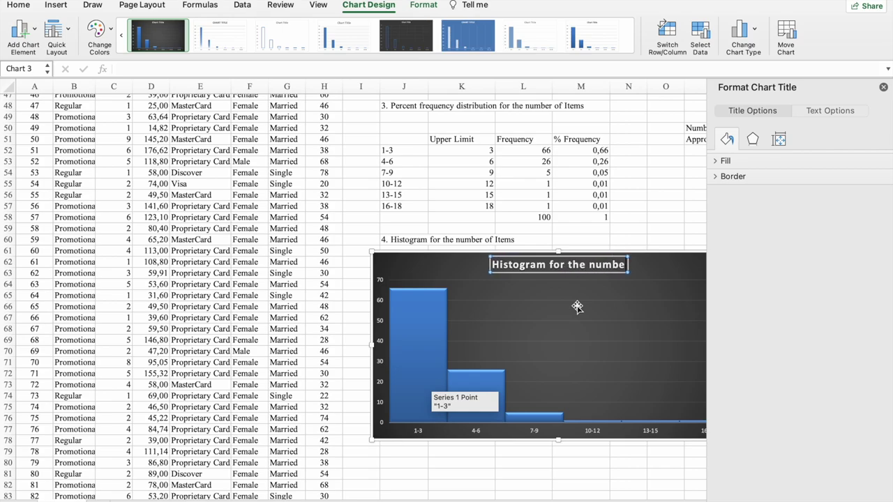
{"action": "type", "text": "r of"}
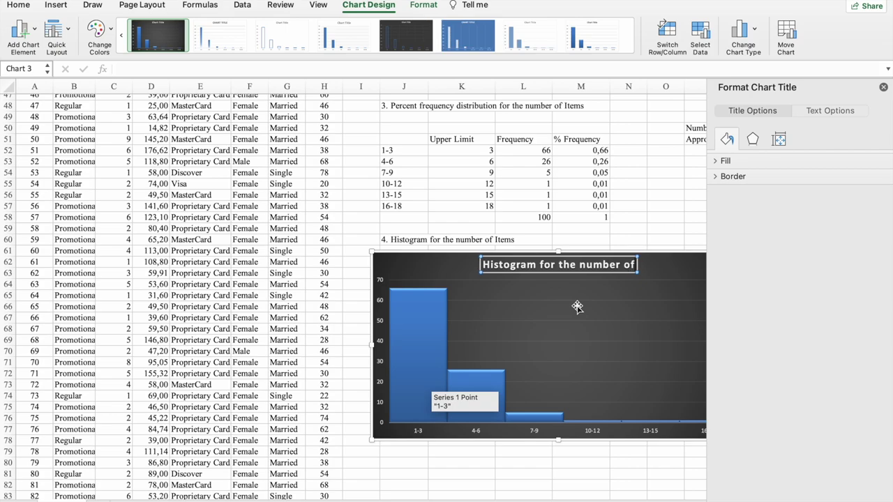
{"action": "type", "text": " Items"}
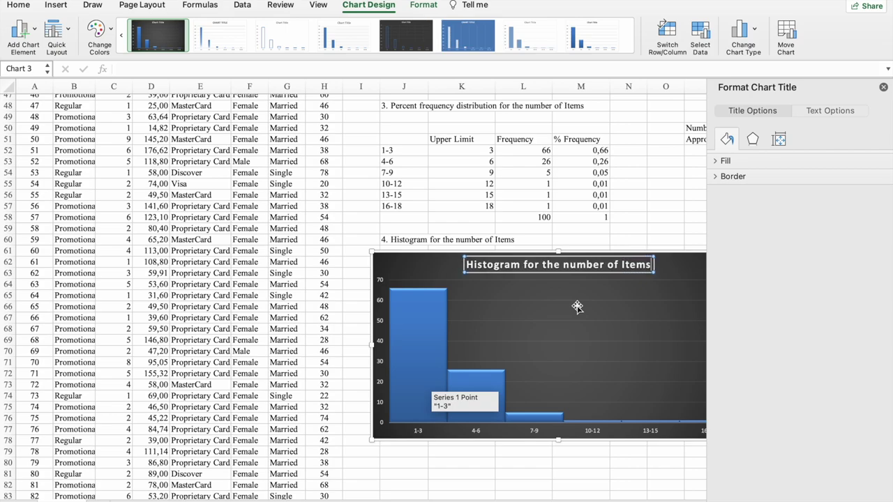
{"action": "left_click", "coordinate": [884, 88]}
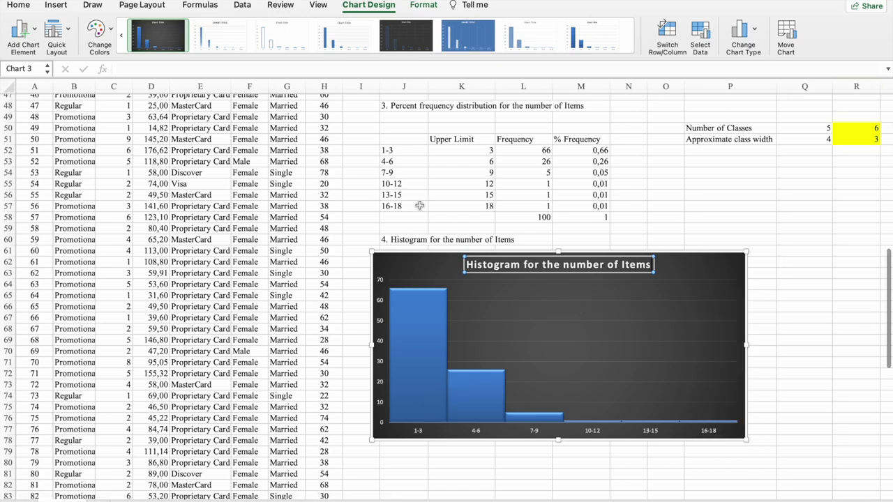
- Add a horizontal axis title reading "Number of Items" to the histogram
{"action": "left_click", "coordinate": [33, 32]}
{"action": "mouse_move", "coordinate": [51, 69]}
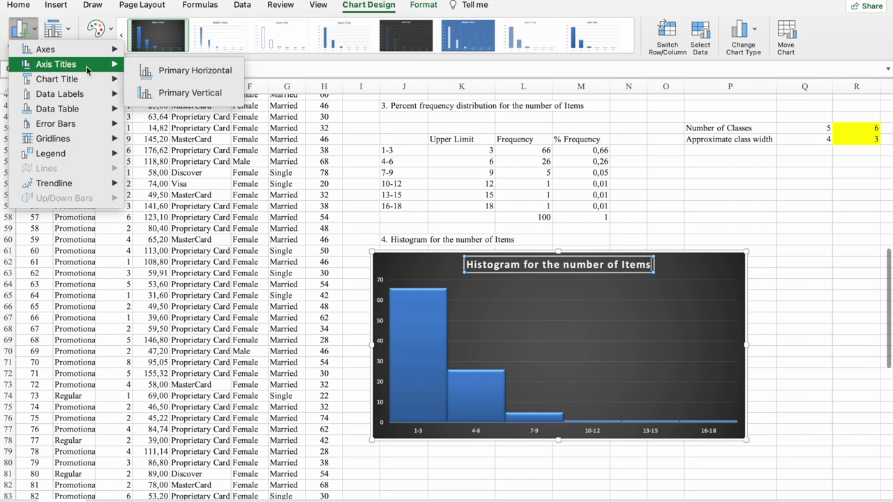
{"action": "left_click", "coordinate": [181, 76]}
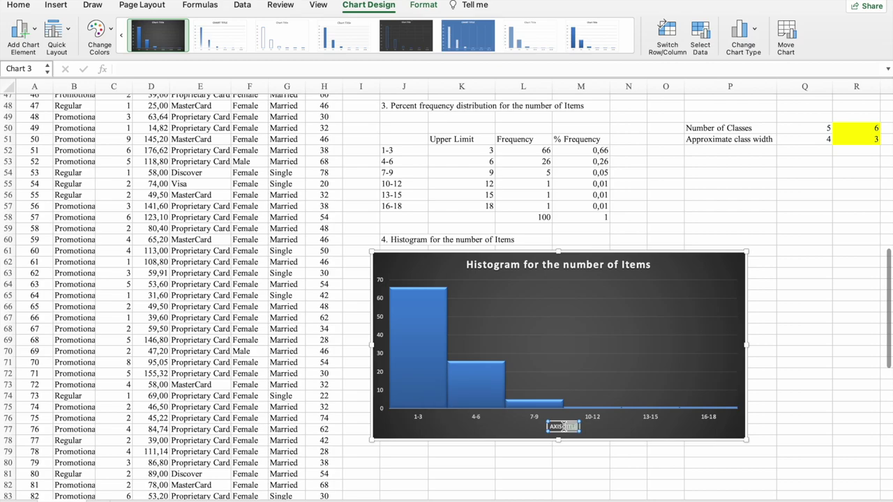
{"action": "triple_click", "coordinate": [564, 427]}
{"action": "type", "text": "Number of Items"}
- Add a vertical axis title reading "FREQUENCY" to the histogram and deselect the chart
{"action": "left_click", "coordinate": [23, 31]}
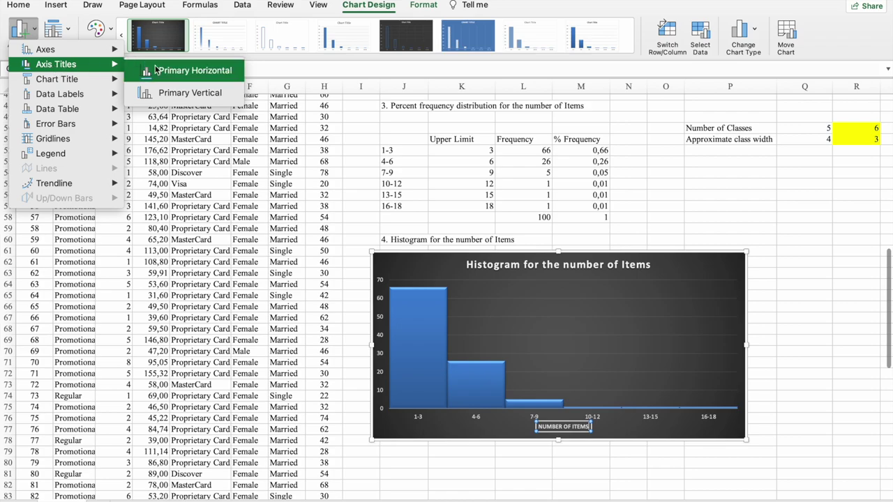
{"action": "left_click", "coordinate": [179, 96]}
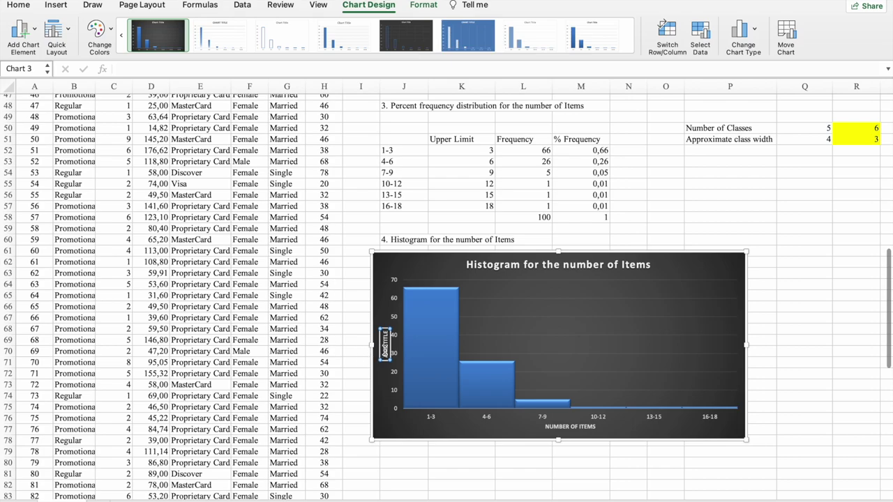
{"action": "triple_click", "coordinate": [385, 352]}
{"action": "key", "text": "BackSpace"}
{"action": "type", "text": "FREQUENCY"}
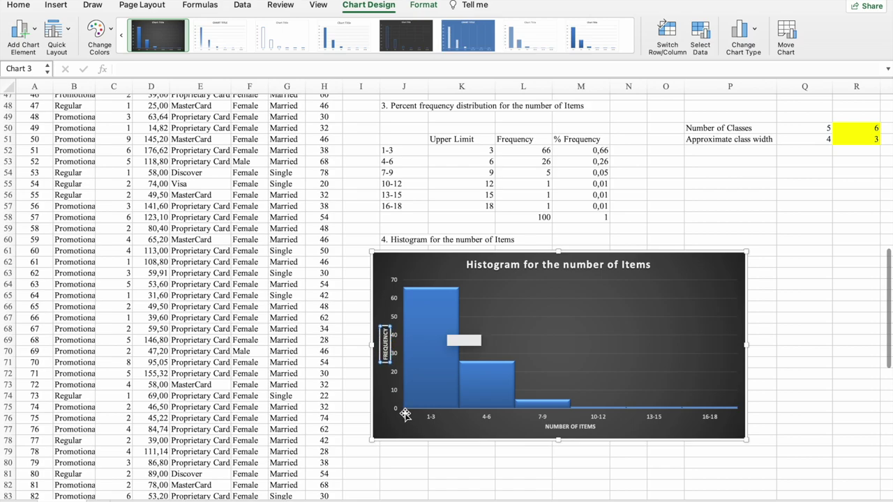
{"action": "left_click", "coordinate": [778, 375]}
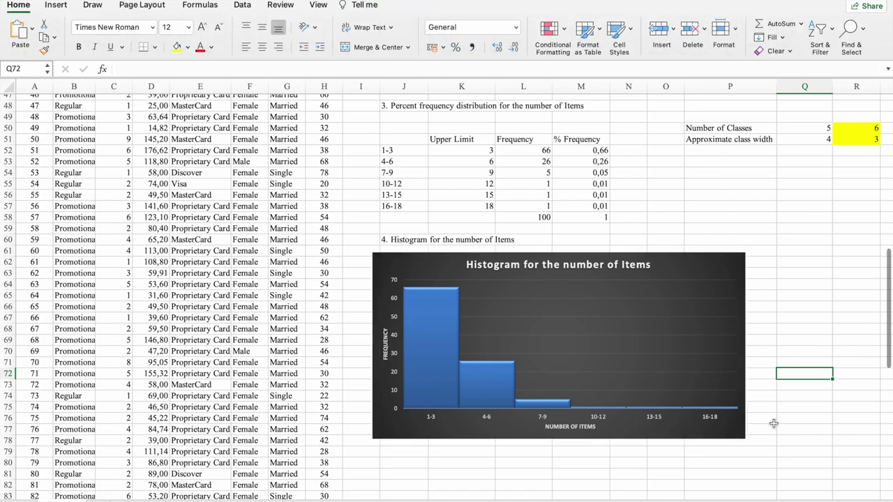
- Enlarge the histogram downward so that it reaches about row 87, keeping it within columns J to P
{"action": "left_click", "coordinate": [736, 431]}
{"action": "left_click_drag", "start_coordinate": [745, 440], "coordinate": [738, 487]}
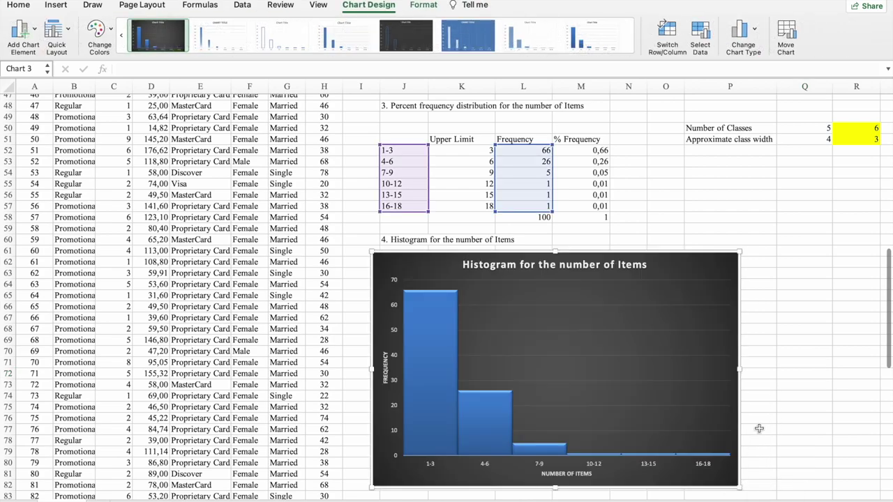
{"action": "scroll", "coordinate": [771, 394], "scroll_direction": "down", "scroll_amount": 5}
{"action": "left_click_drag", "start_coordinate": [737, 378], "coordinate": [735, 428]}
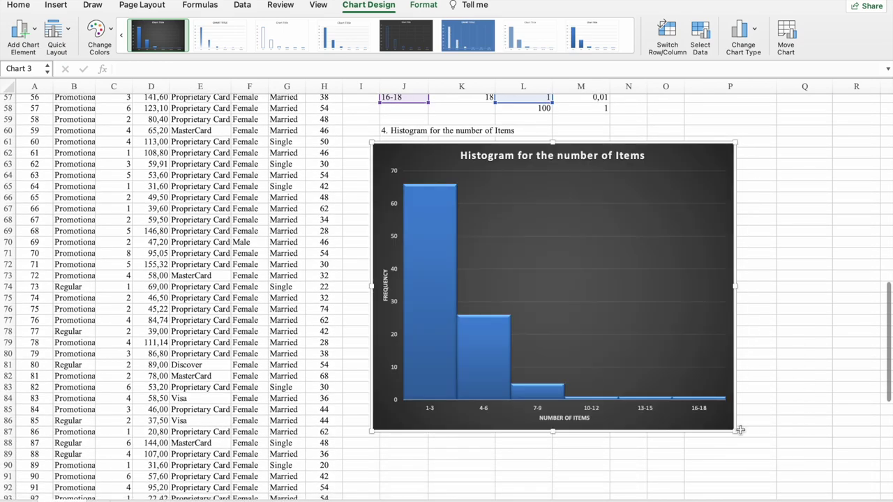
{"action": "scroll", "coordinate": [778, 420], "scroll_direction": "up", "scroll_amount": 1}
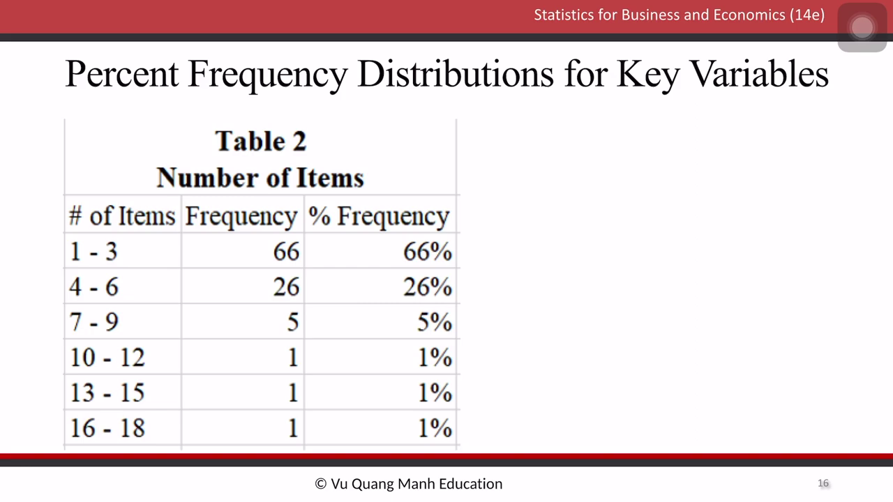
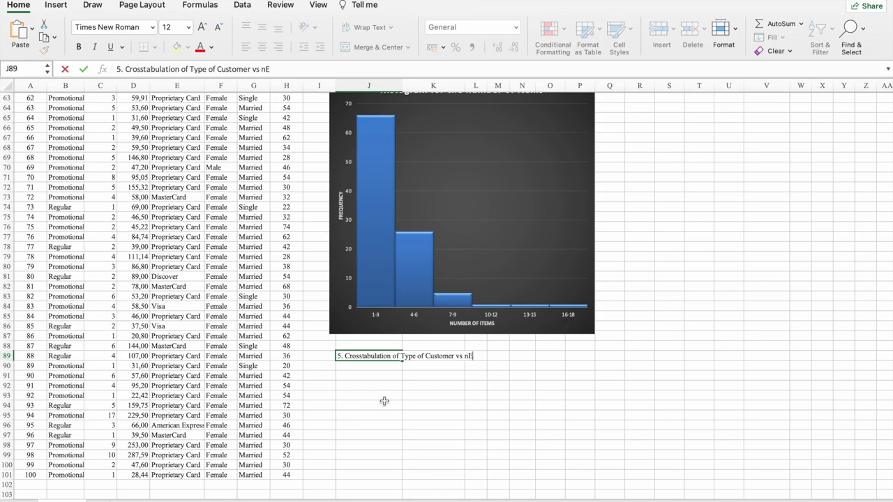
- Complete the heading in J89 as "5. Crosstabulation of Type of Customer vs Net Sales"
{"action": "type", "text": "Net Sales"}
{"action": "key", "text": "Return"}
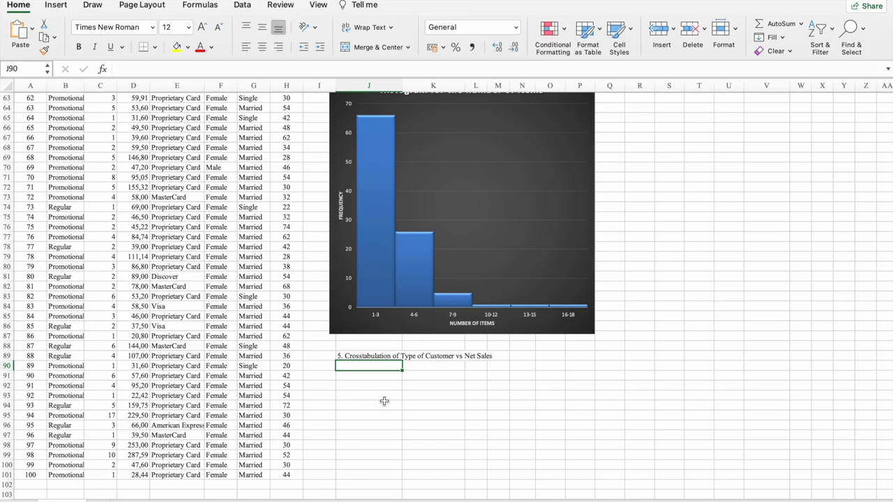
{"action": "left_click", "coordinate": [363, 357]}
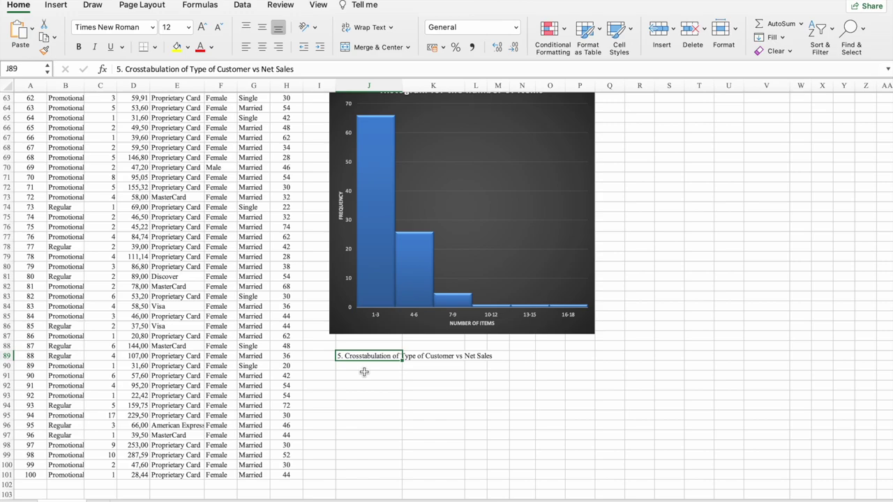
- Create a PivotTable from the range Data!$A$1:$D$101 and place it on the existing worksheet at J91
{"action": "left_click", "coordinate": [363, 373]}
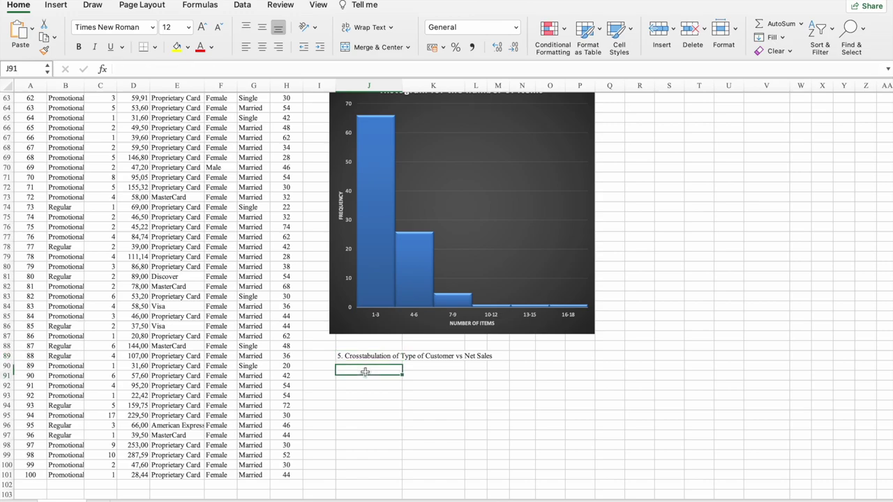
{"action": "left_click", "coordinate": [59, 7]}
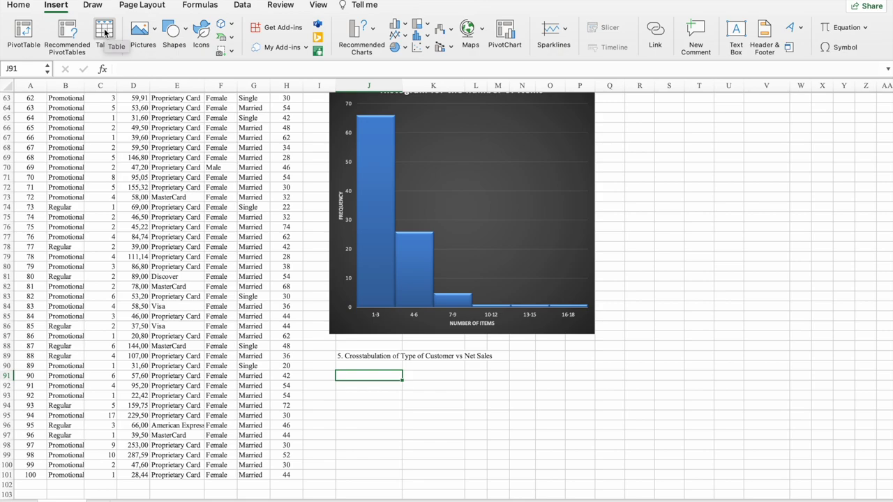
{"action": "left_click", "coordinate": [26, 35]}
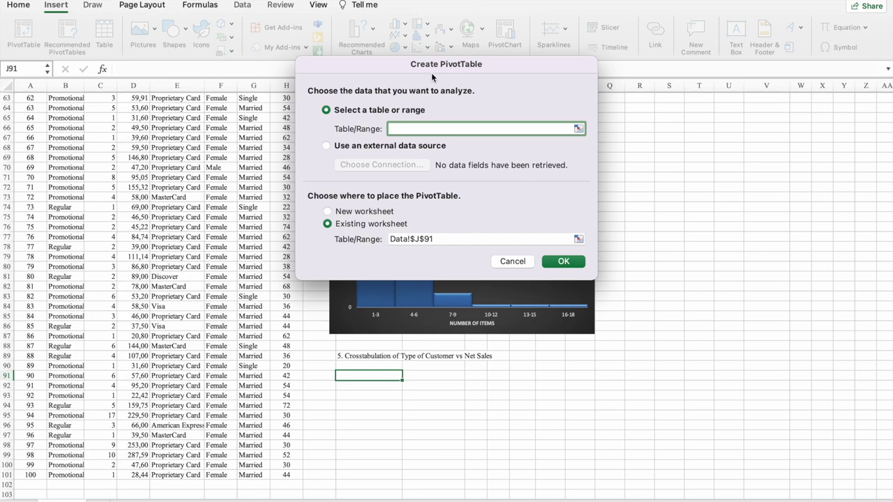
{"action": "left_click_drag", "start_coordinate": [443, 65], "coordinate": [448, 85]}
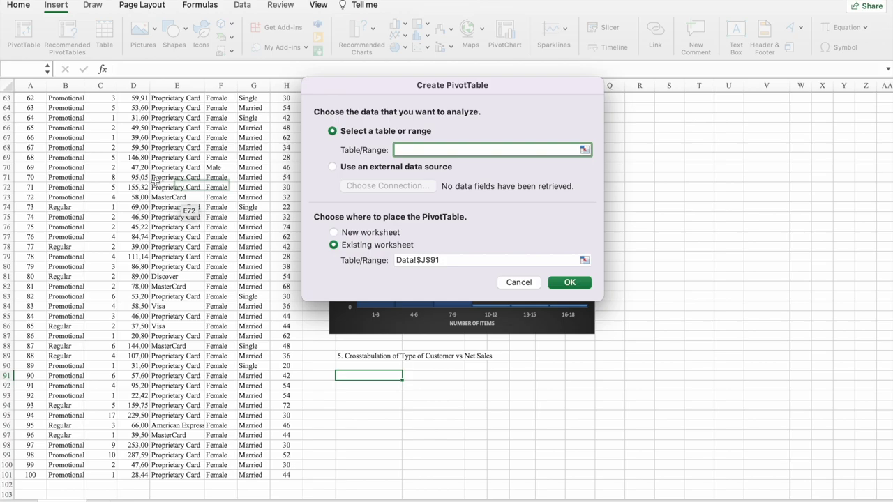
{"action": "scroll", "coordinate": [110, 150], "scroll_direction": "up", "scroll_amount": 15}
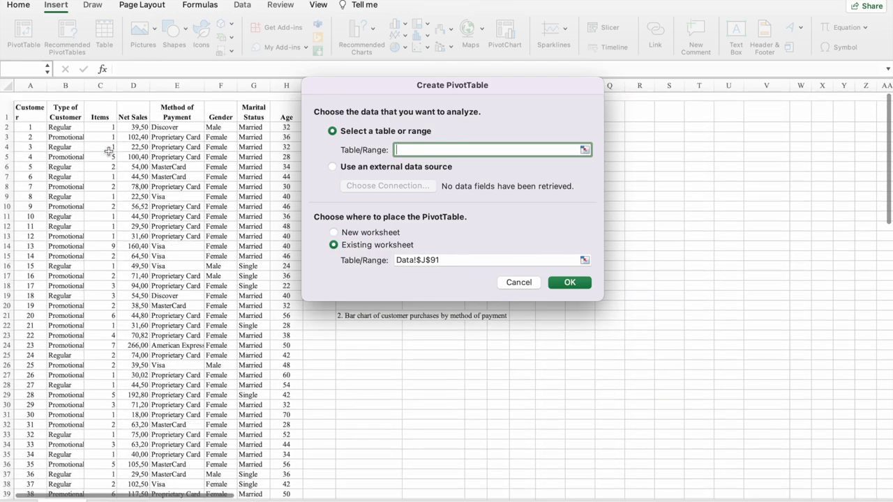
{"action": "left_click_drag", "start_coordinate": [31, 106], "coordinate": [129, 425]}
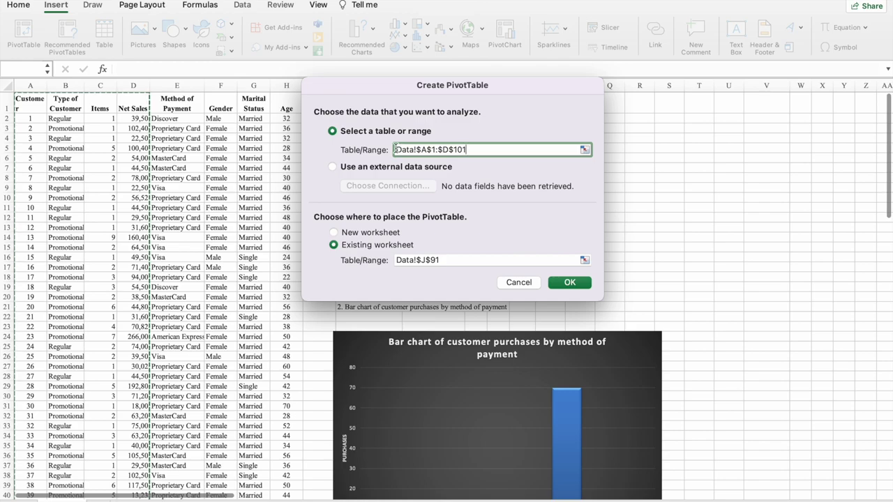
{"action": "left_click_drag", "start_coordinate": [397, 150], "coordinate": [478, 153]}
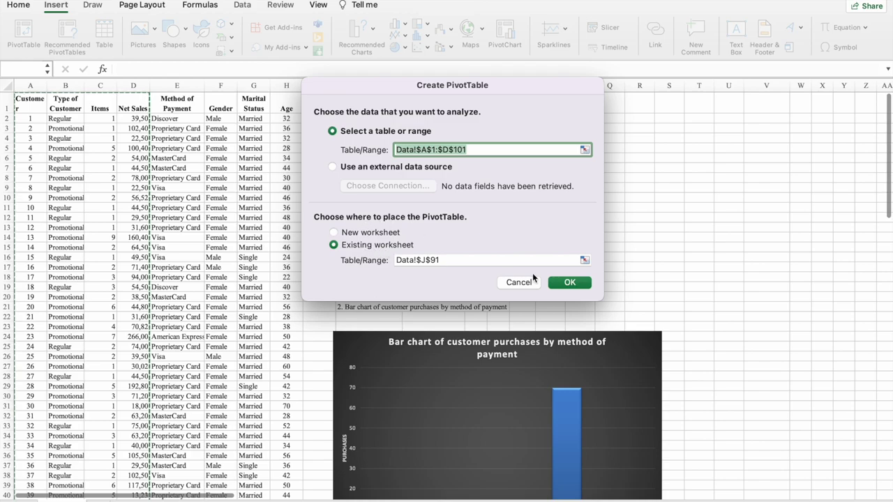
{"action": "left_click", "coordinate": [571, 283]}
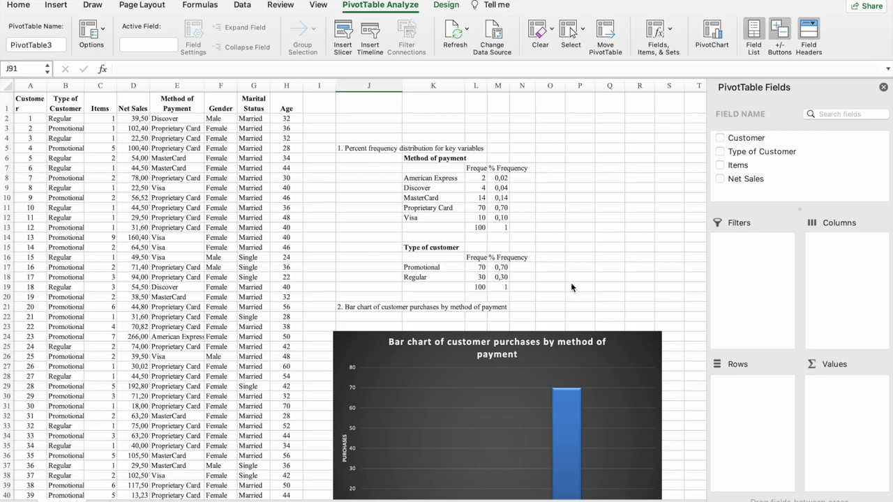
- Put Type of Customer in the PivotTable's rows and Net Sales in both its values and its columns
{"action": "scroll", "coordinate": [570, 287], "scroll_direction": "down", "scroll_amount": 6}
{"action": "scroll", "coordinate": [570, 286], "scroll_direction": "down", "scroll_amount": 10}
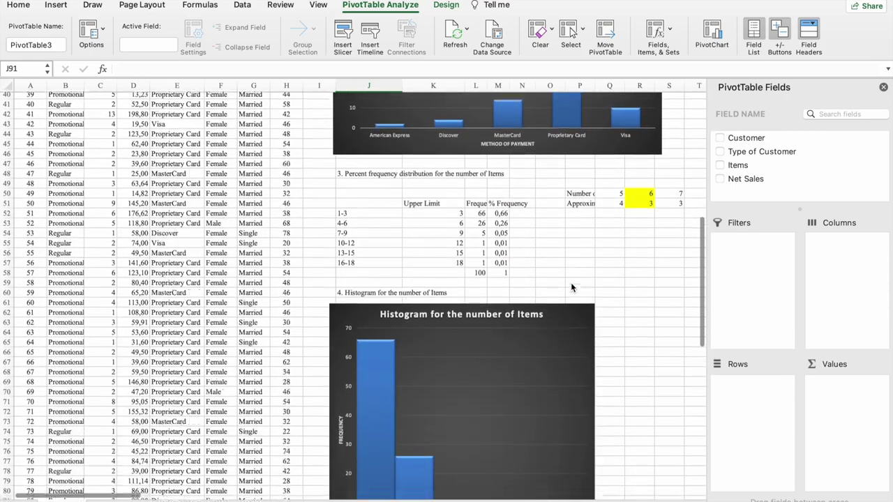
{"action": "scroll", "coordinate": [570, 286], "scroll_direction": "down", "scroll_amount": 8}
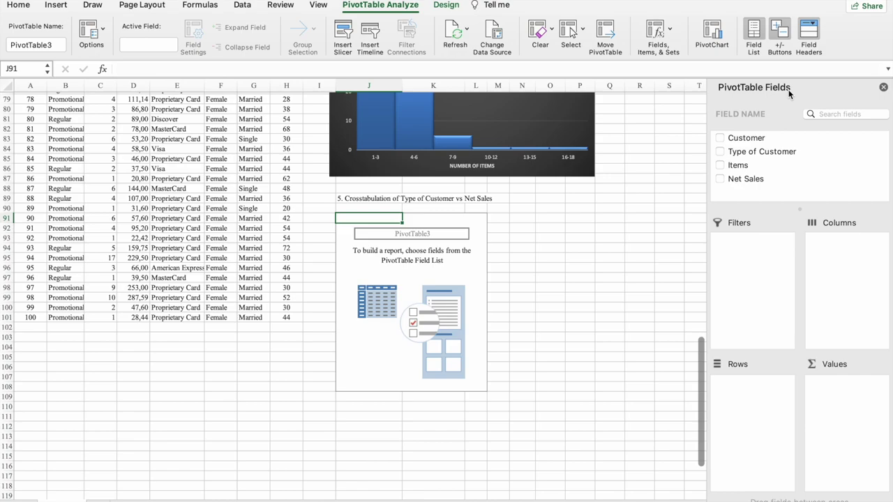
{"action": "left_click", "coordinate": [724, 153]}
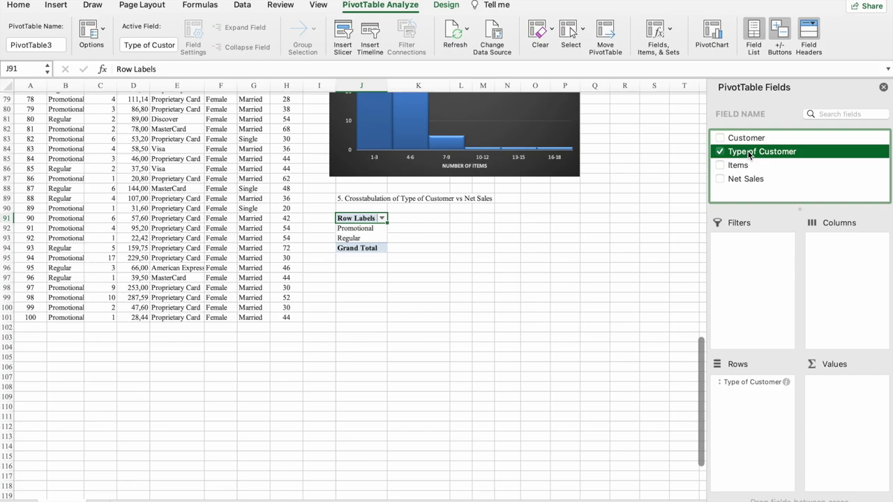
{"action": "left_click_drag", "start_coordinate": [765, 154], "coordinate": [753, 399]}
{"action": "left_click", "coordinate": [720, 180]}
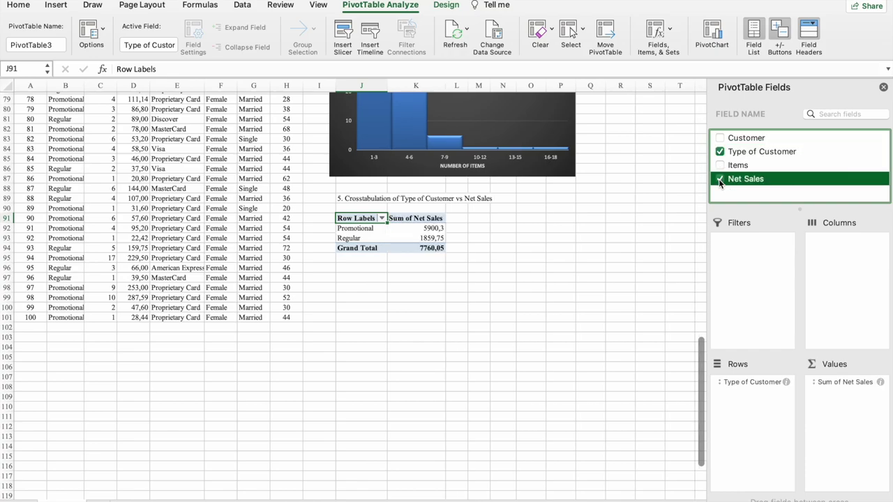
{"action": "left_click_drag", "start_coordinate": [765, 179], "coordinate": [848, 270]}
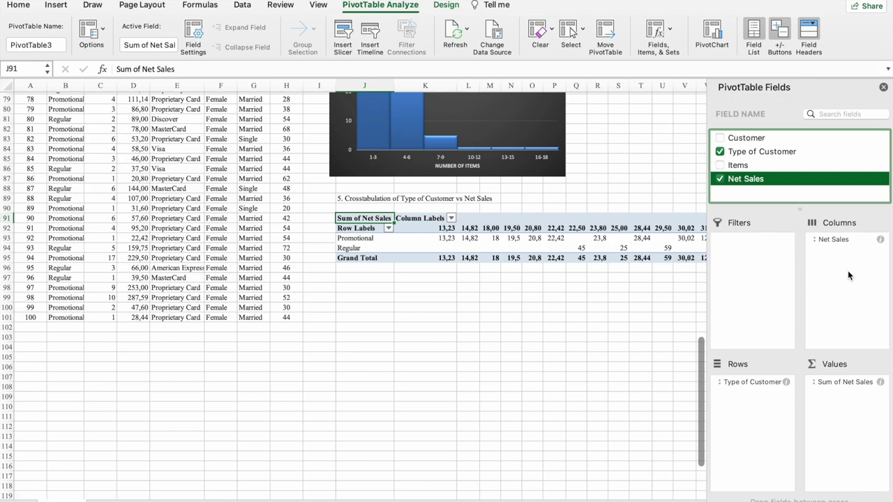
- Summarize the PivotTable's Net Sales values by Count
{"action": "left_click", "coordinate": [844, 383]}
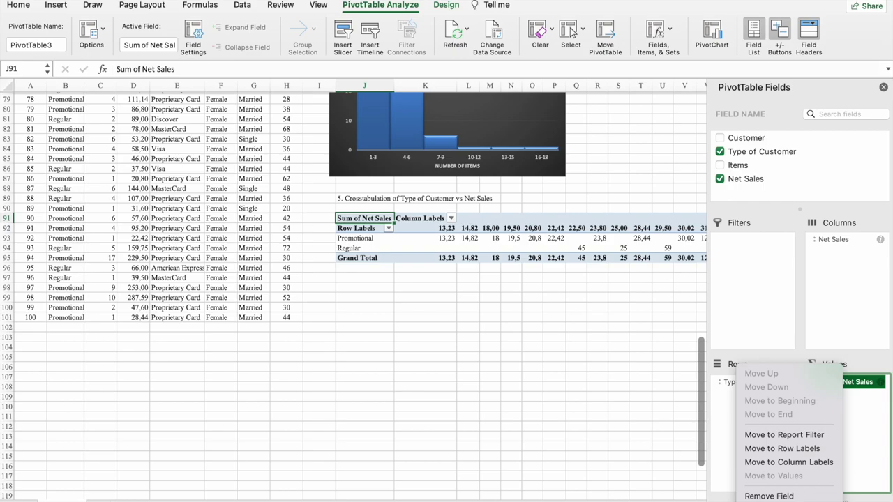
{"action": "left_click", "coordinate": [769, 501]}
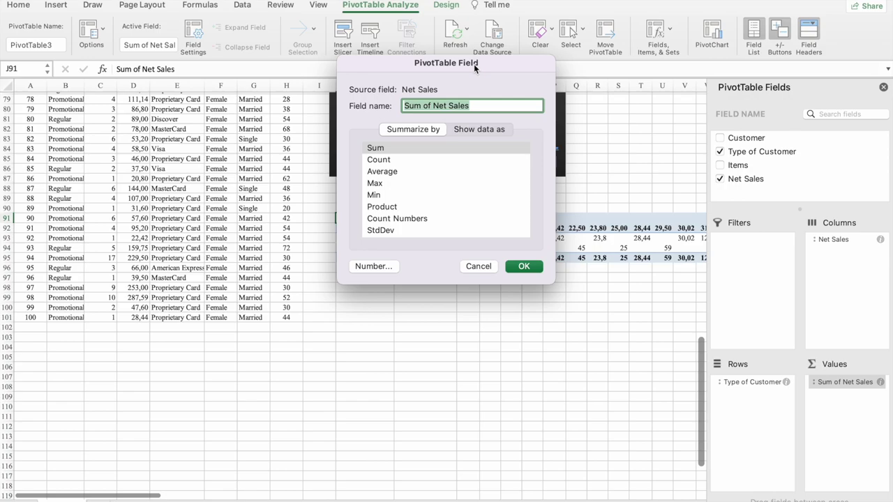
{"action": "left_click", "coordinate": [388, 162]}
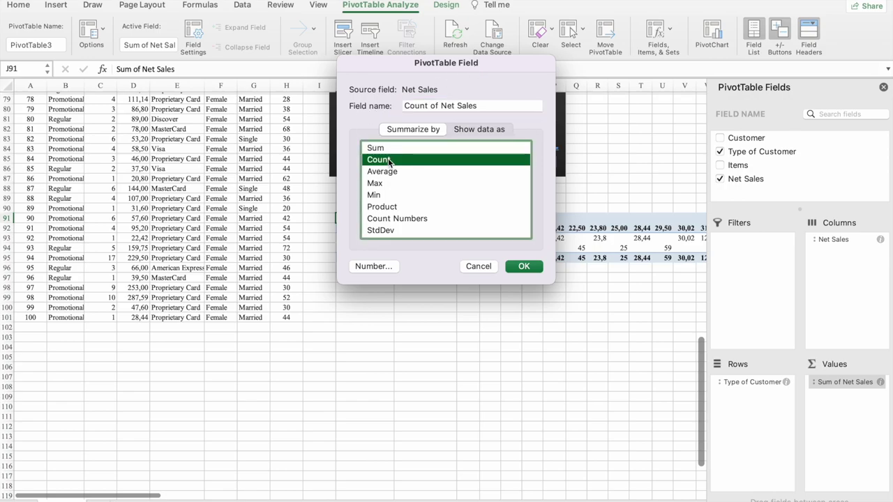
{"action": "left_click", "coordinate": [524, 266]}
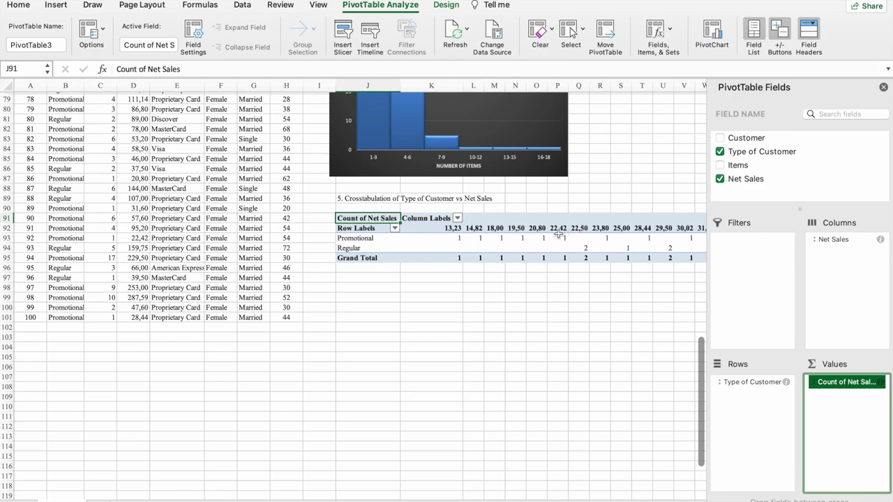
- Group the PivotTable's Net Sales column labels from 0 to 300 by 25 and close the field list
{"action": "left_click", "coordinate": [438, 229]}
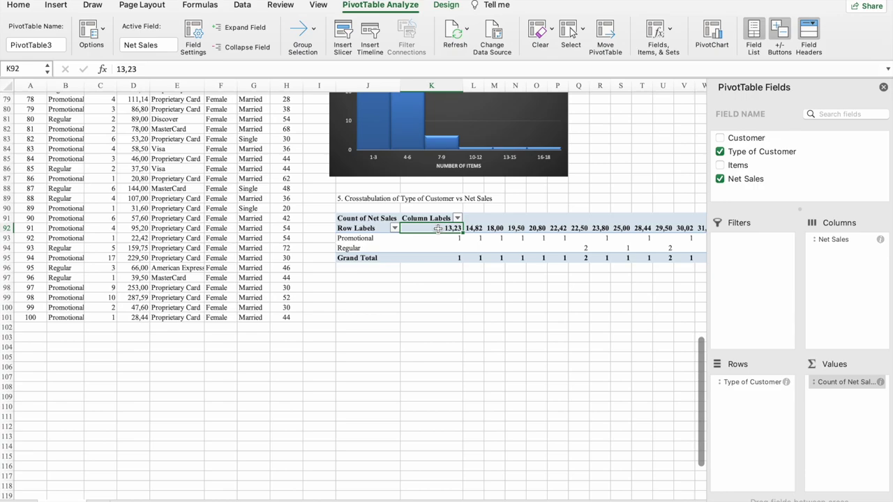
{"action": "right_click", "coordinate": [438, 228]}
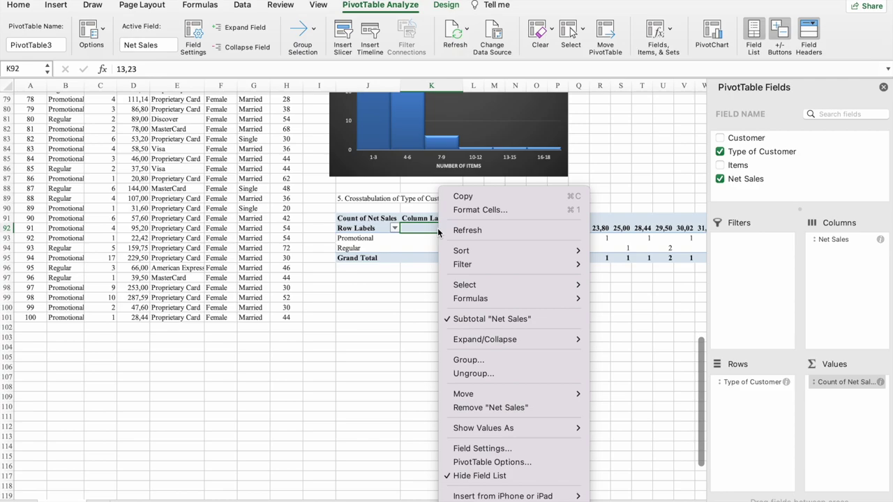
{"action": "left_click", "coordinate": [490, 362]}
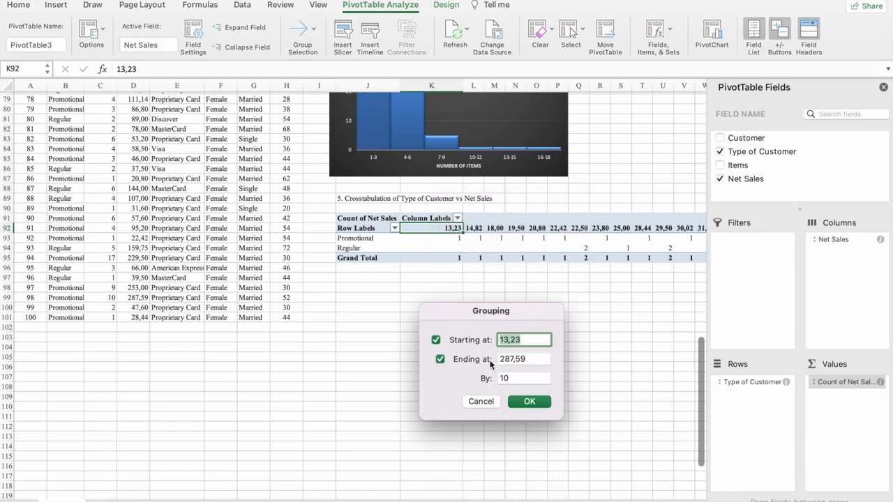
{"action": "left_click", "coordinate": [526, 340]}
{"action": "double_click", "coordinate": [516, 340]}
{"action": "type", "text": "0"}
{"action": "double_click", "coordinate": [537, 360]}
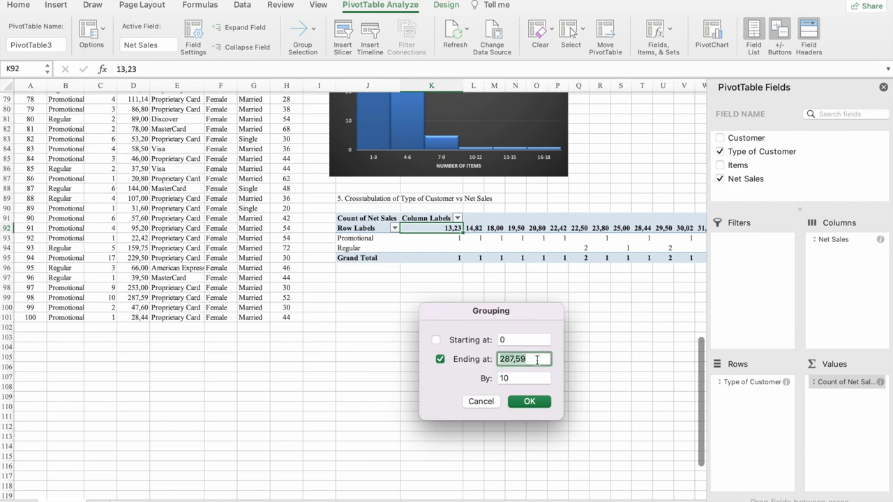
{"action": "type", "text": "300"}
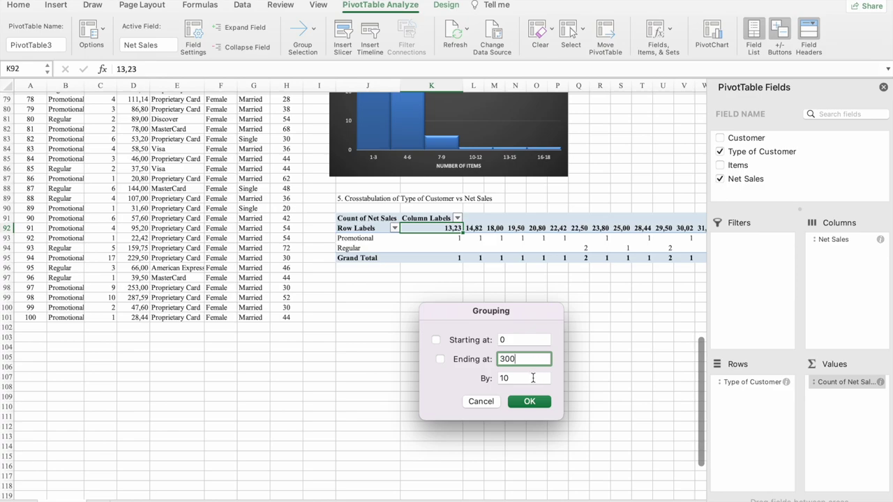
{"action": "double_click", "coordinate": [533, 379]}
{"action": "type", "text": "25"}
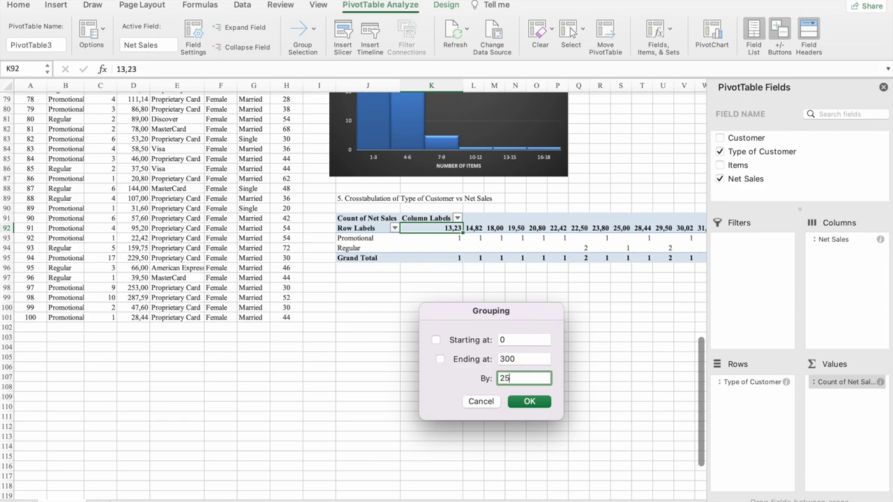
{"action": "left_click", "coordinate": [524, 404]}
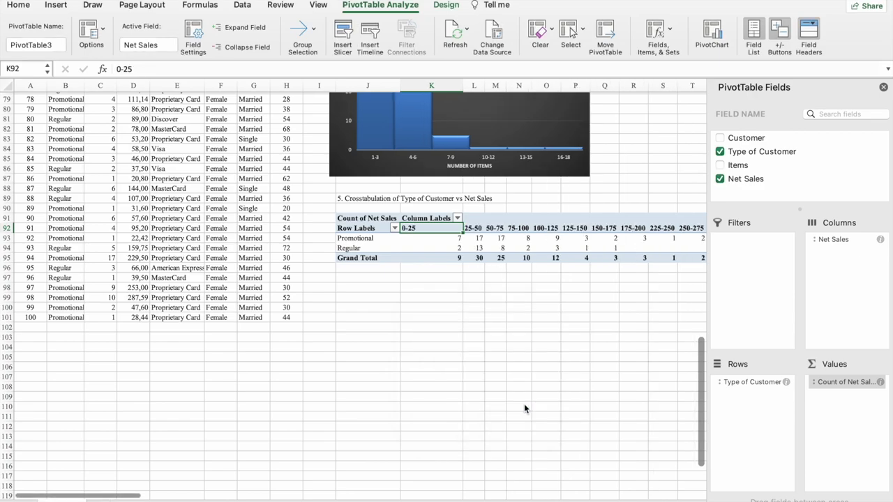
{"action": "left_click", "coordinate": [884, 87]}
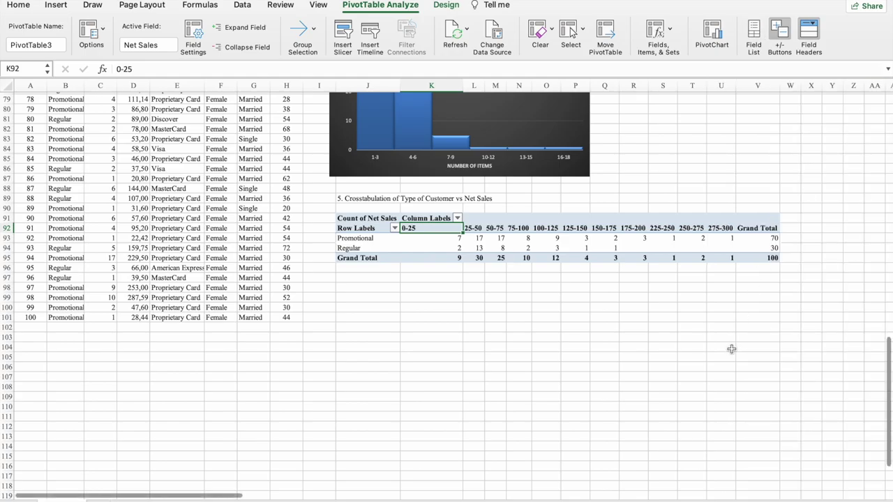
{"action": "scroll", "coordinate": [731, 349], "scroll_direction": "up", "scroll_amount": 3}
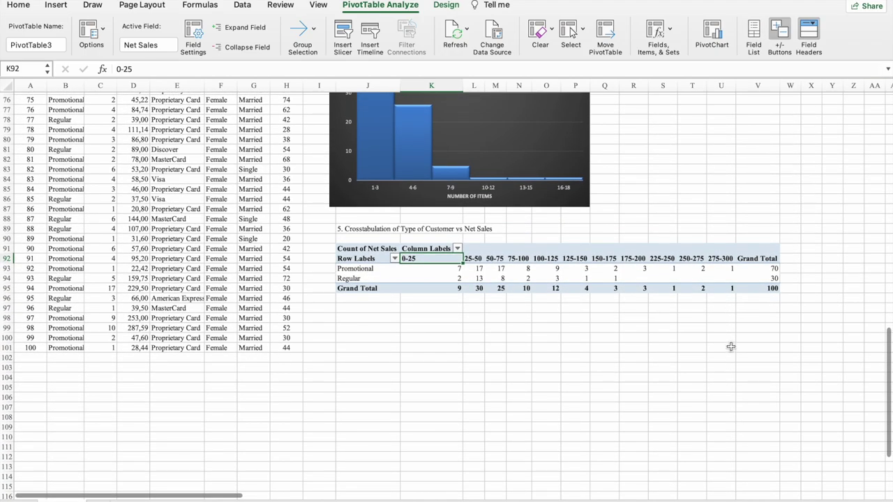
{"action": "scroll", "coordinate": [731, 349], "scroll_direction": "up", "scroll_amount": 5}
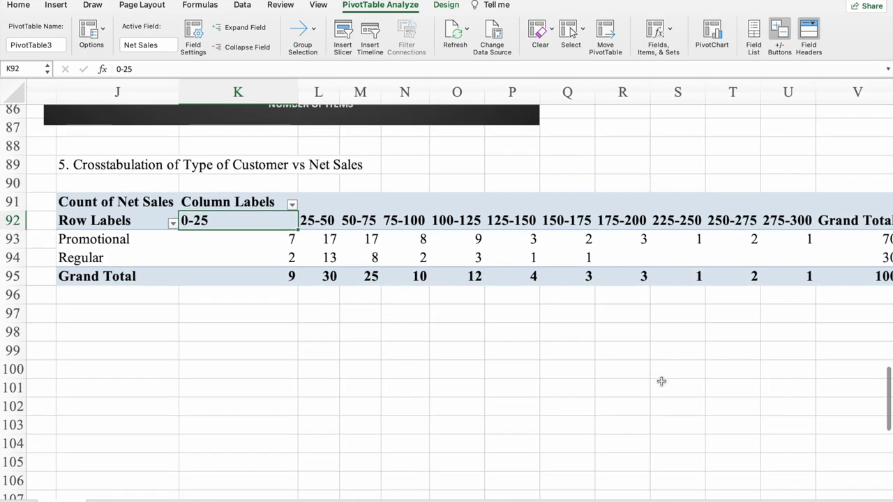
{"action": "scroll", "coordinate": [502, 344], "scroll_direction": "right", "scroll_amount": 2}
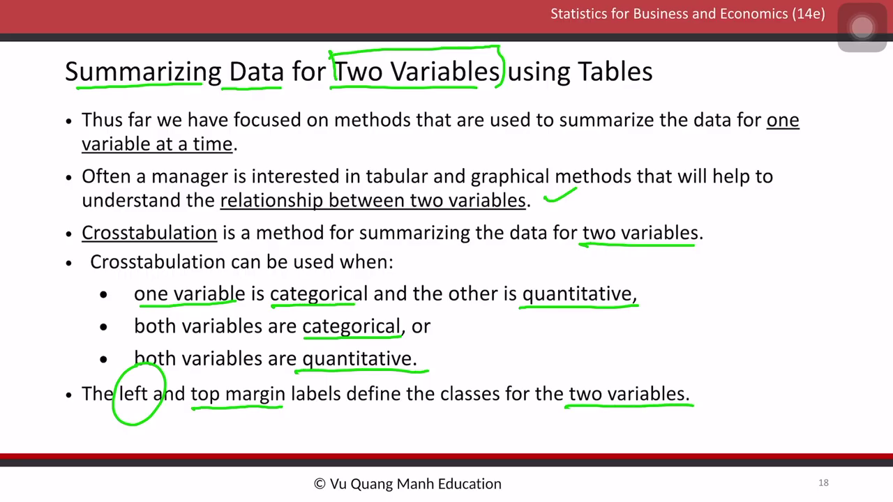
{"action": "key", "text": "Right"}
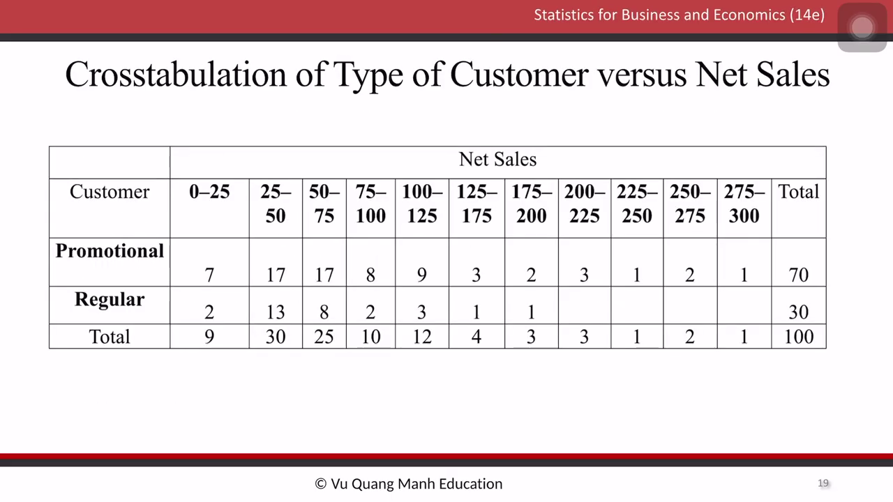
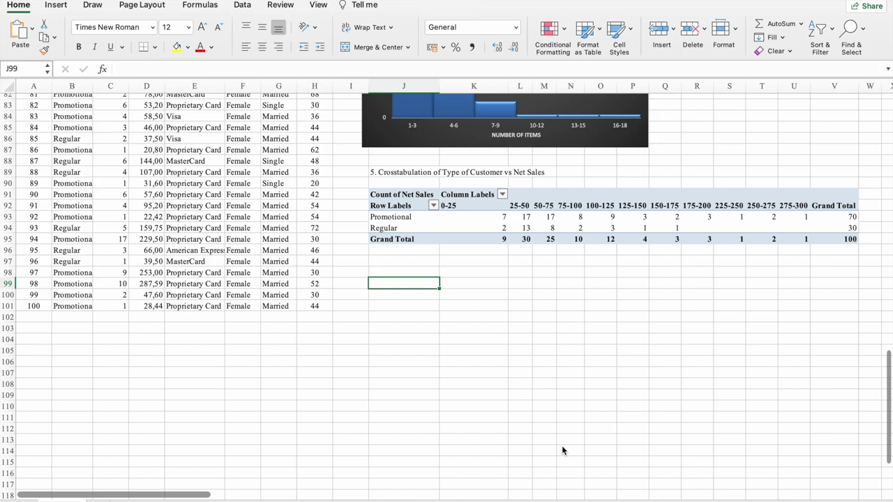
- Enter the heading "6. Scatter Diagram" in cell J99 below the crosstabulation
{"action": "type", "text": "6."}
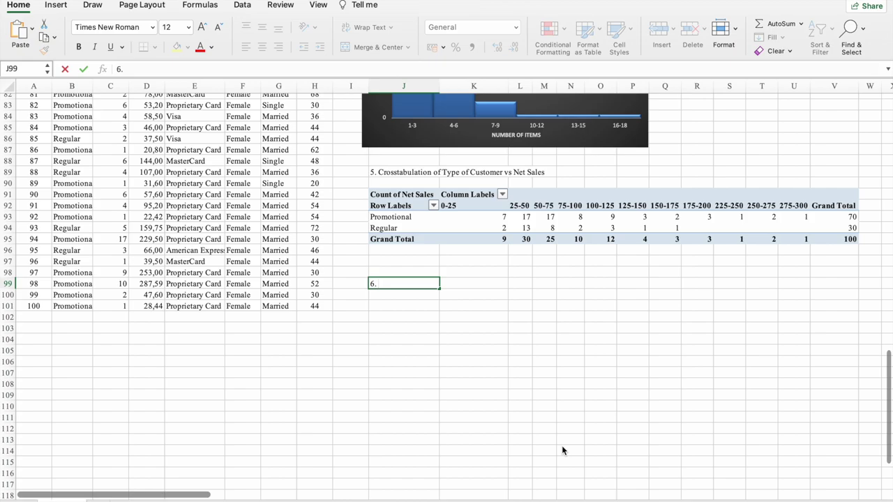
{"action": "type", "text": " Scatter Diagram"}
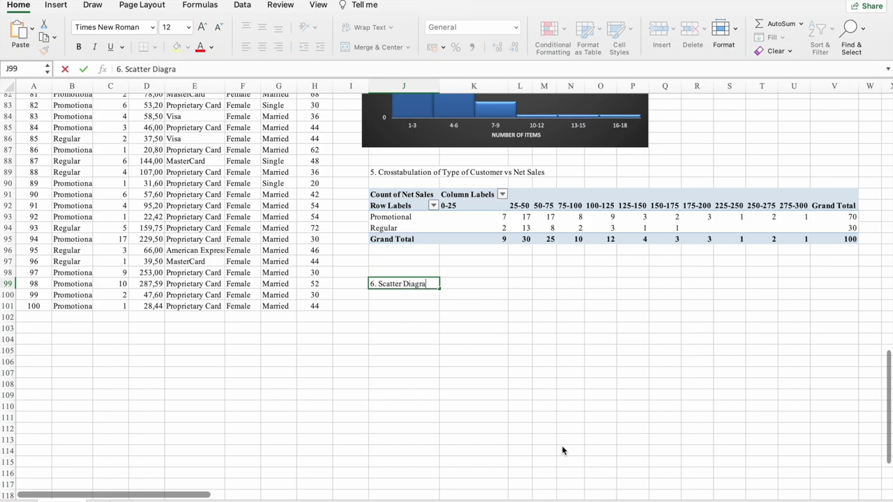
{"action": "left_click", "coordinate": [414, 307]}
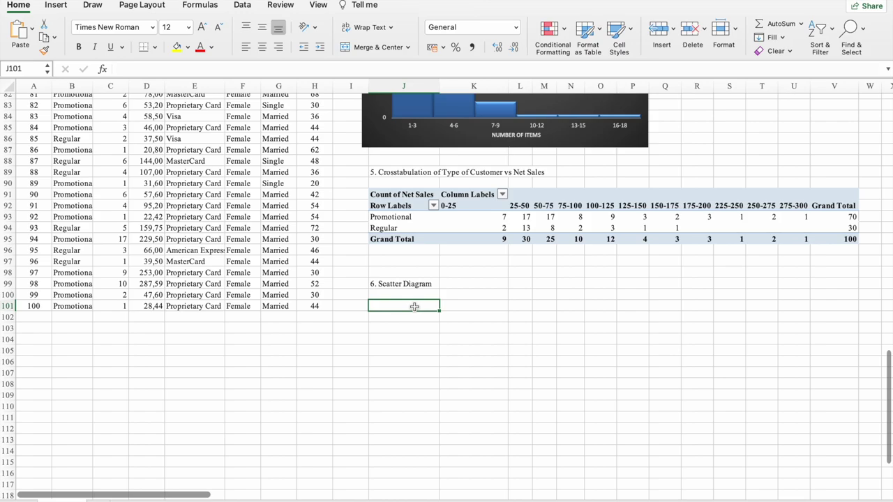
- Insert an empty markers-only scatter chart and place it under the "6. Scatter Diagram" heading, starting at about row 102
{"action": "left_click", "coordinate": [55, 6]}
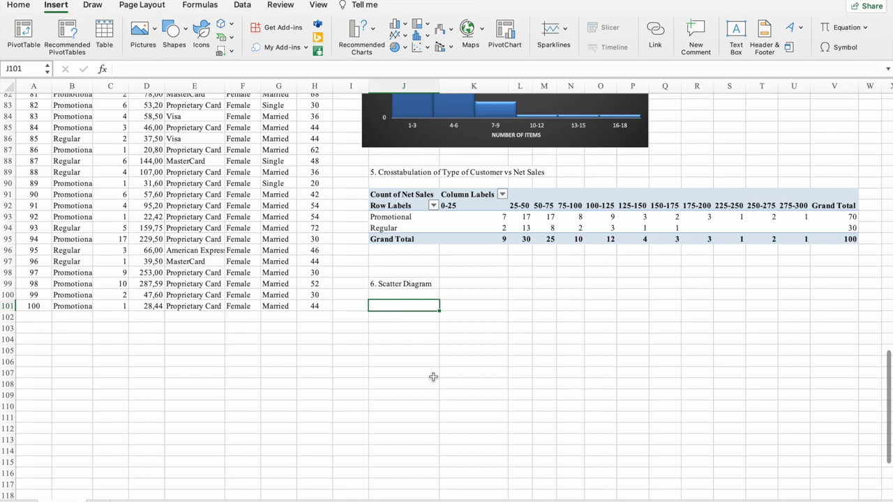
{"action": "left_click", "coordinate": [427, 51]}
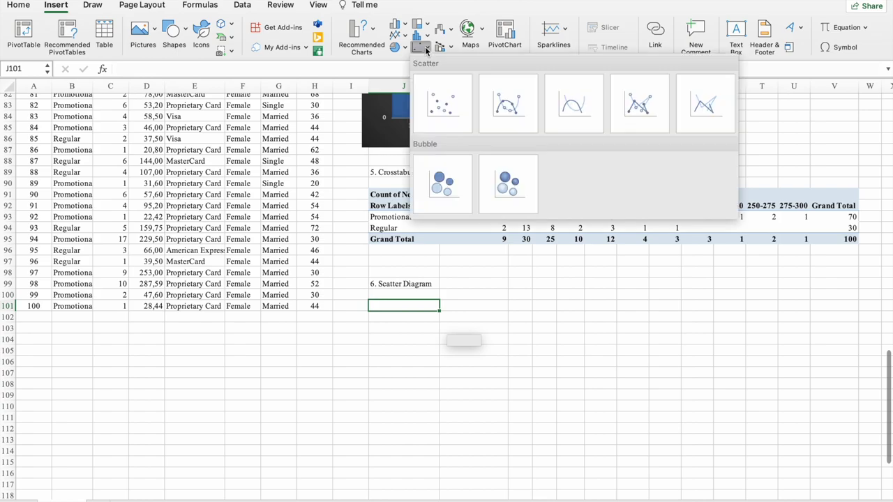
{"action": "left_click", "coordinate": [444, 112]}
{"action": "left_click_drag", "start_coordinate": [435, 225], "coordinate": [464, 324]}
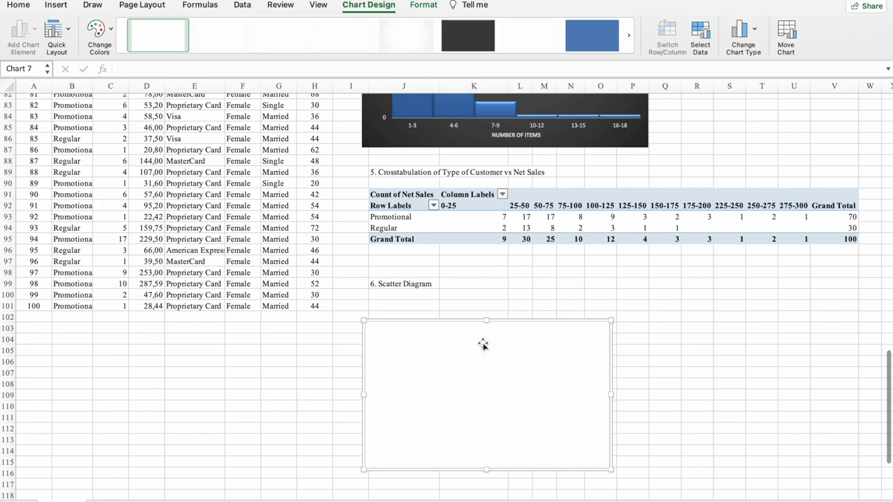
- Set the scatter chart's data range to =Data!$A$1:$H$101
{"action": "left_click", "coordinate": [701, 36]}
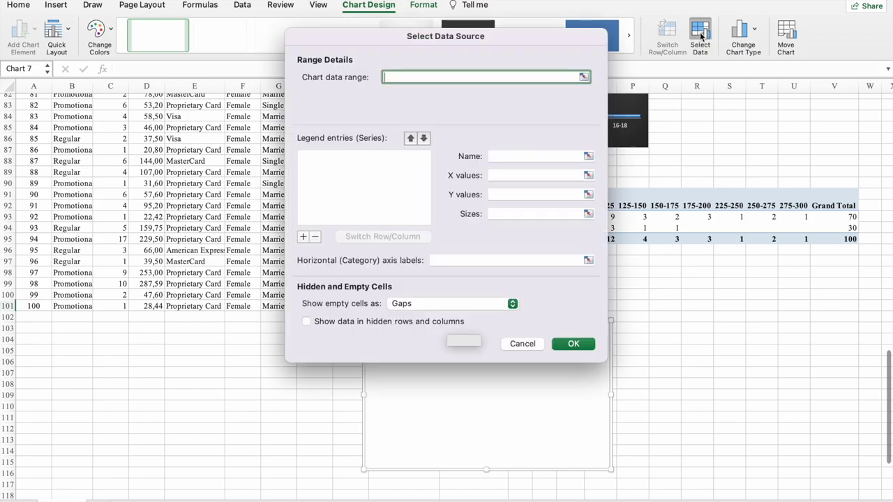
{"action": "left_click_drag", "start_coordinate": [518, 40], "coordinate": [591, 94]}
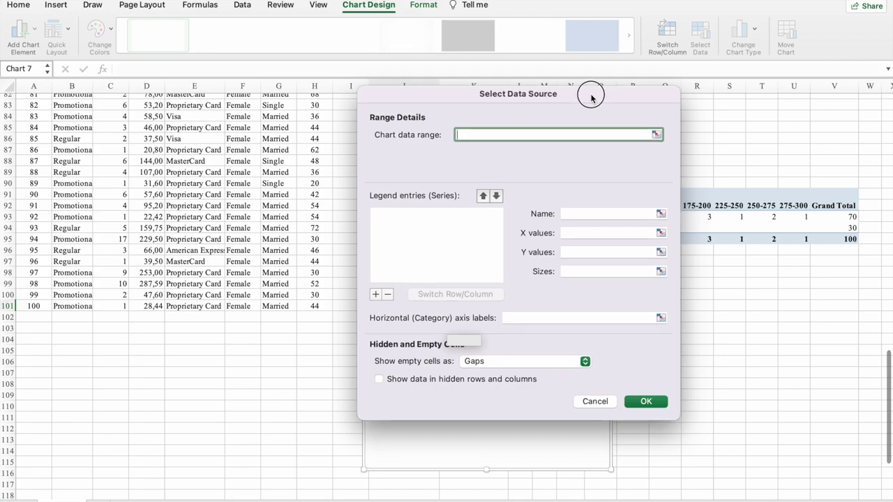
{"action": "scroll", "coordinate": [239, 261], "scroll_direction": "up", "scroll_amount": 6}
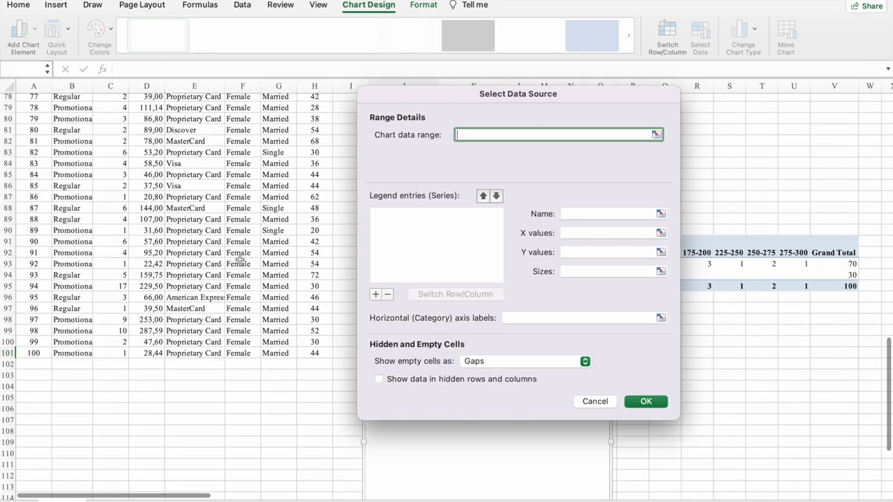
{"action": "scroll", "coordinate": [239, 261], "scroll_direction": "up", "scroll_amount": 15}
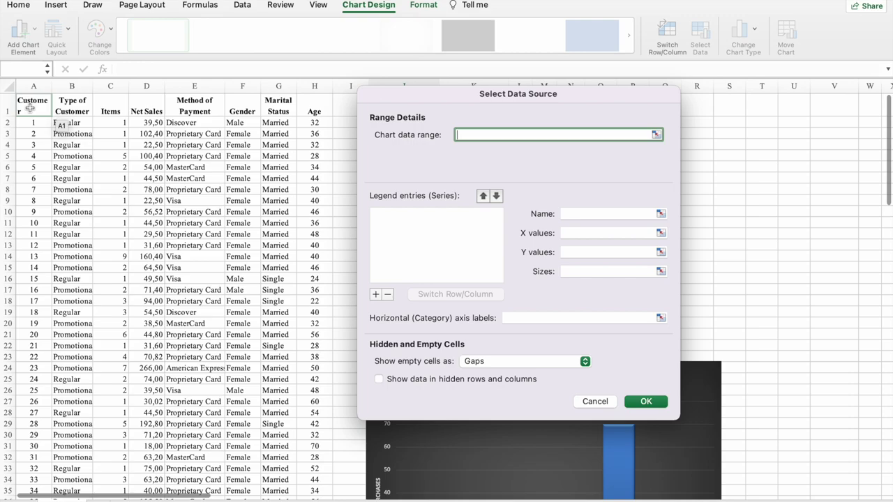
{"action": "left_click_drag", "start_coordinate": [30, 107], "coordinate": [310, 458]}
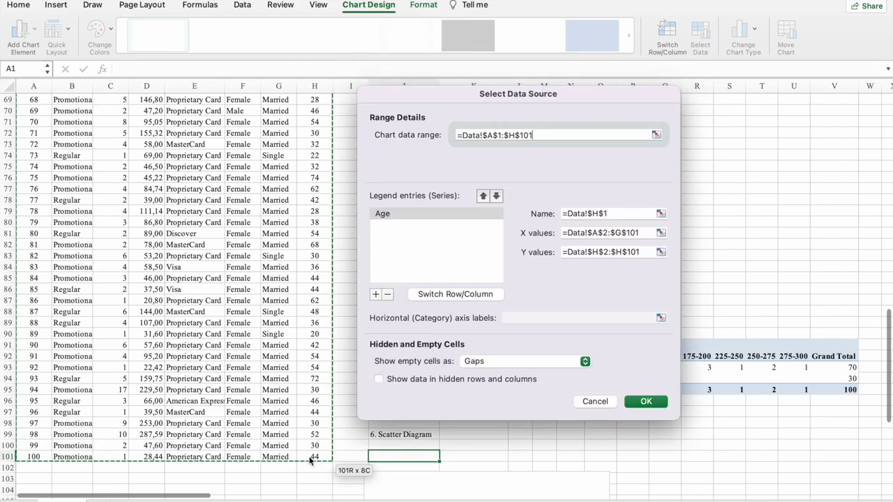
- Name the chart's data series "Scatter Diagram of Customer Age vs Net Sales"
{"action": "scroll", "coordinate": [307, 286], "scroll_direction": "up", "scroll_amount": 7}
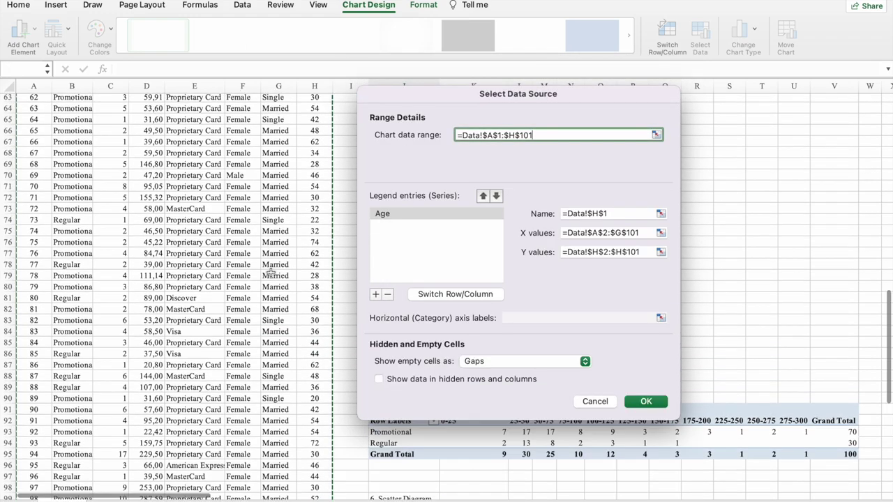
{"action": "left_click", "coordinate": [630, 214]}
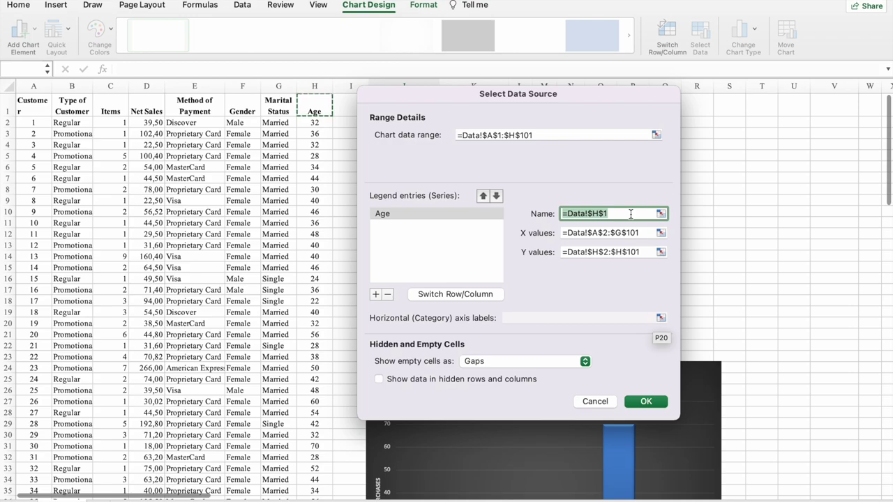
{"action": "type", "text": "Sal"}
{"action": "key", "text": "BackSpace"}
{"action": "key", "text": "BackSpace"}
{"action": "type", "text": "al"}
{"action": "key", "text": "BackSpace"}
{"action": "key", "text": "BackSpace"}
{"action": "type", "text": "ca"}
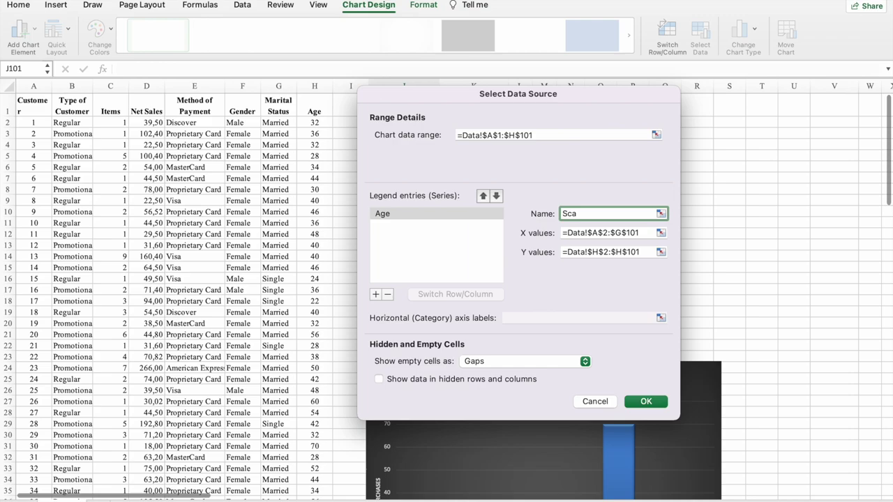
{"action": "type", "text": "tter d"}
{"action": "key", "text": "BackSpace"}
{"action": "type", "text": "Diagram of cUS"}
{"action": "key", "text": "BackSpace"}
{"action": "key", "text": "BackSpace"}
{"action": "key", "text": "BackSpace"}
{"action": "type", "text": "Customer"}
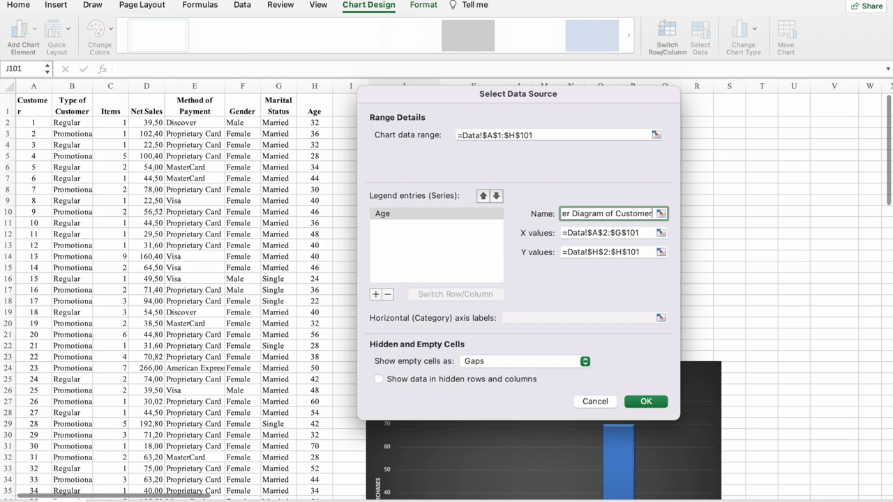
{"action": "type", "text": " Age vs"}
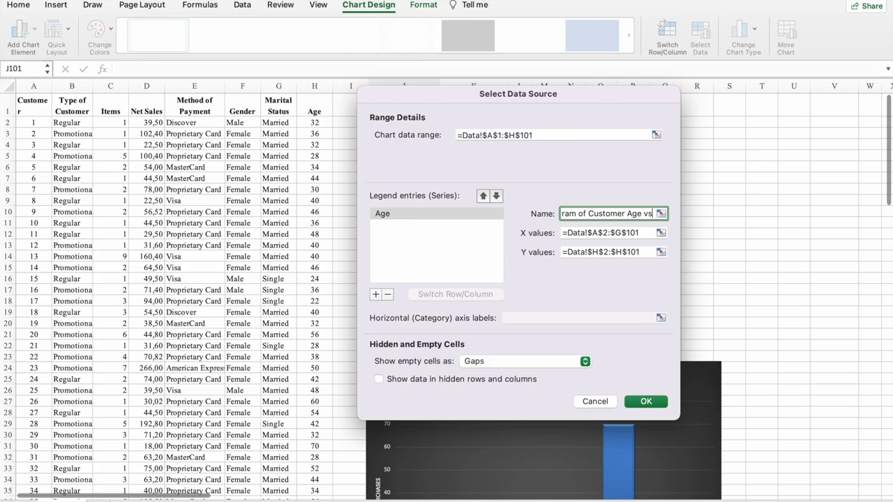
{"action": "type", "text": " Net sales"}
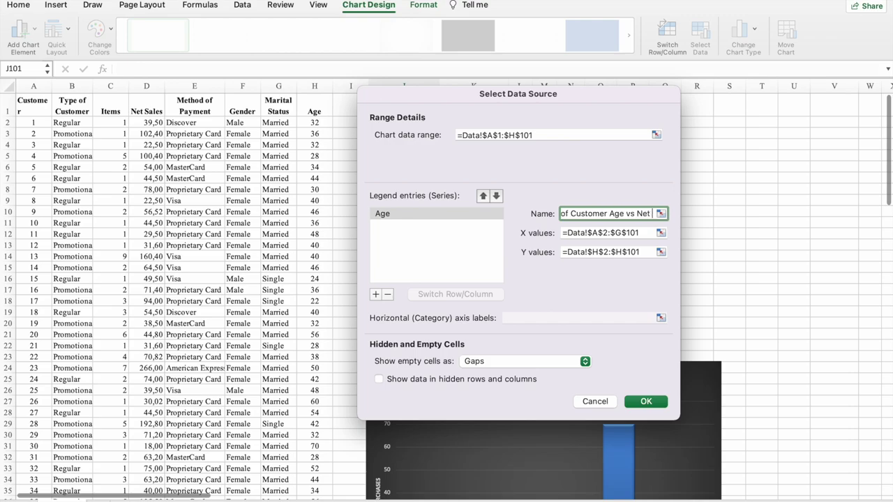
{"action": "key", "text": "Home"}
{"action": "key", "text": "Right"}
{"action": "key", "text": "Right"}
{"action": "key", "text": "Right"}
{"action": "key", "text": "Right"}
{"action": "key", "text": "Right"}
{"action": "key", "text": "Right"}
{"action": "key", "text": "Right"}
{"action": "key", "text": "Right"}
{"action": "key", "text": "Right"}
{"action": "key", "text": "Right"}
{"action": "key", "text": "Right"}
{"action": "key", "text": "Right"}
{"action": "key", "text": "Right"}
{"action": "key", "text": "Right"}
{"action": "key", "text": "Right"}
{"action": "key", "text": "Right"}
{"action": "key", "text": "Right"}
{"action": "key", "text": "Right"}
{"action": "key", "text": "Right"}
{"action": "key", "text": "Right"}
{"action": "key", "text": "Delete"}
{"action": "type", "text": "S"}
{"action": "key", "text": "Right"}
{"action": "key", "text": "Right"}
{"action": "key", "text": "Right"}
{"action": "key", "text": "Right"}
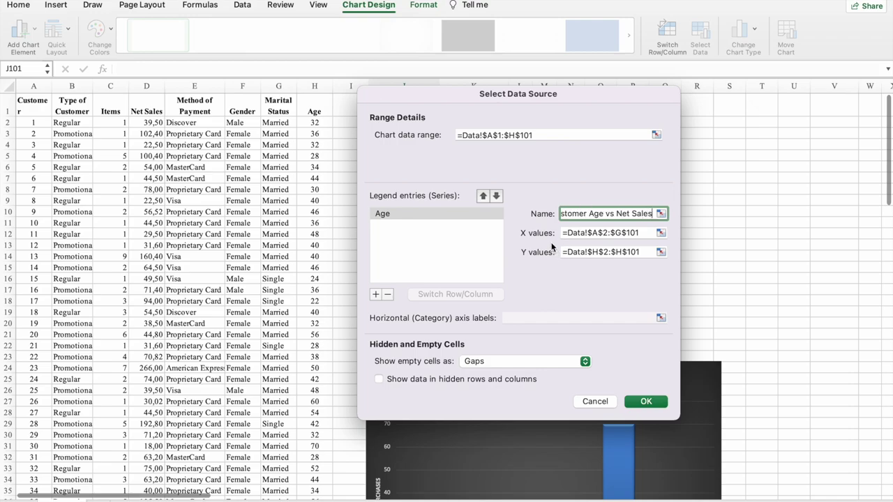
- Replace the series' X values with the Age data, =Data!$H$2:$H$101
{"action": "left_click", "coordinate": [646, 233]}
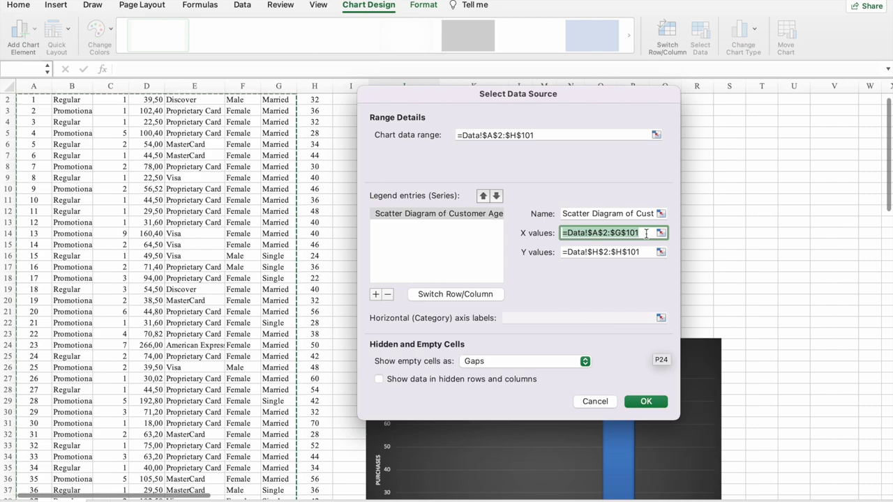
{"action": "key", "text": "BackSpace"}
{"action": "scroll", "coordinate": [300, 195], "scroll_direction": "up", "scroll_amount": 1}
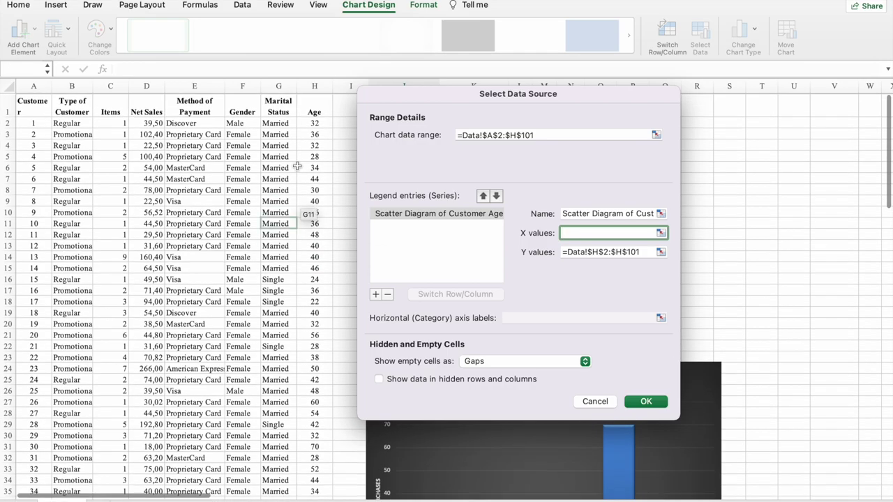
{"action": "left_click_drag", "start_coordinate": [313, 124], "coordinate": [314, 469]}
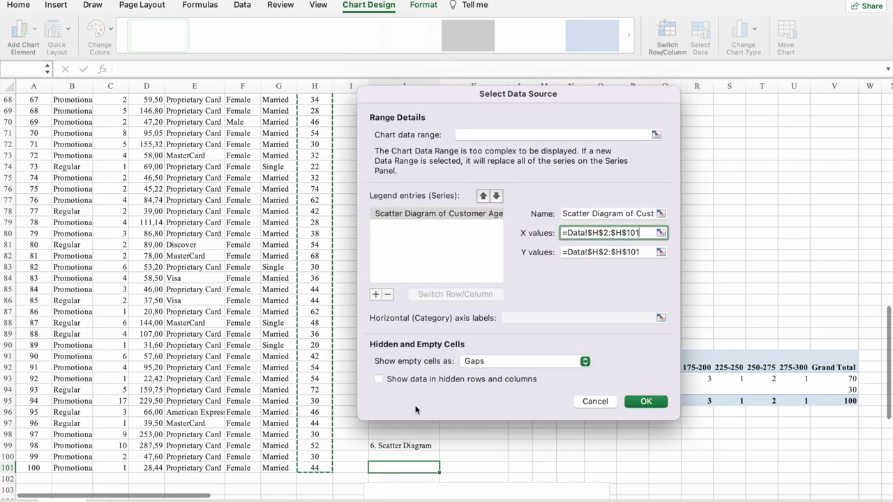
- Replace the series' Y values with the Net Sales data, =Data!$D$2:$D$101, and apply the chart's data source settings
{"action": "double_click", "coordinate": [642, 251]}
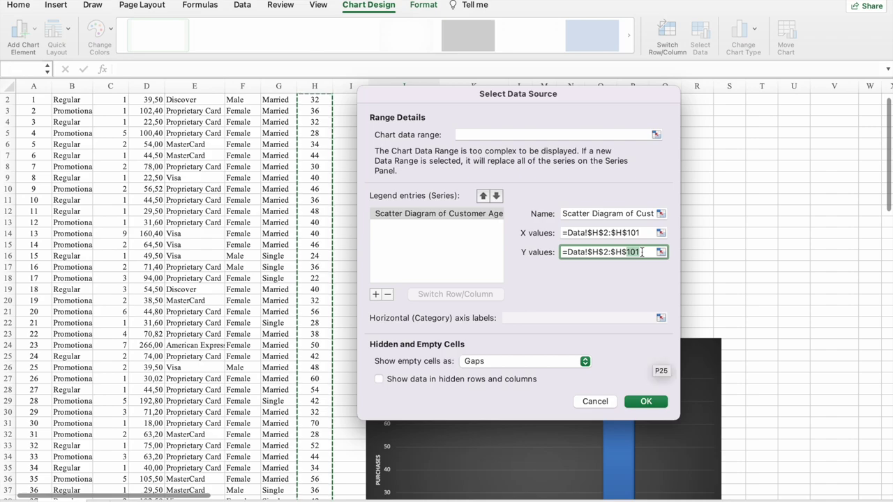
{"action": "triple_click", "coordinate": [642, 251]}
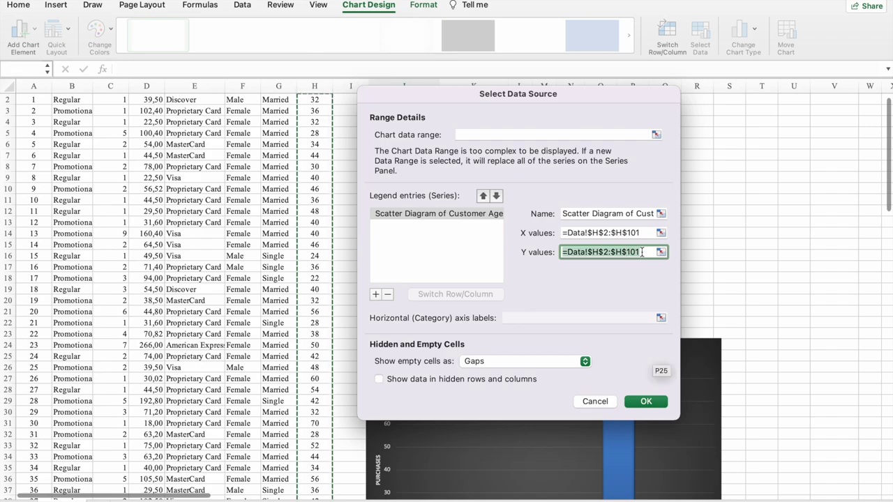
{"action": "key", "text": "BackSpace"}
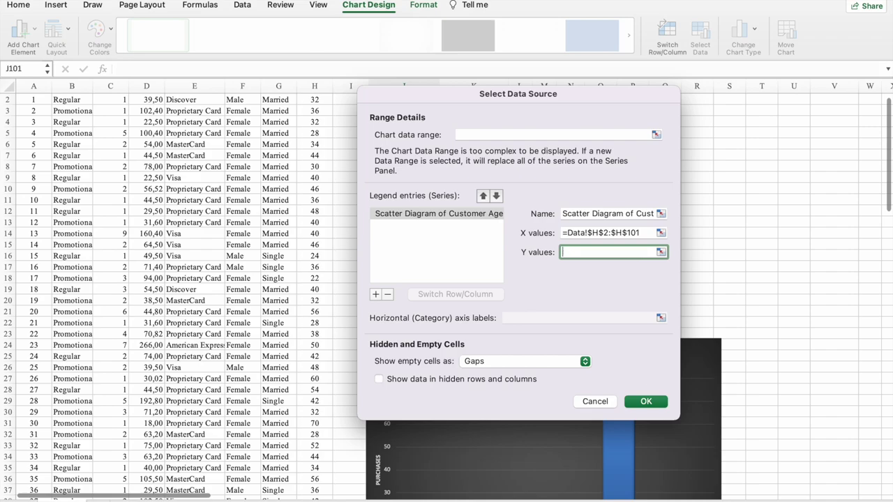
{"action": "scroll", "coordinate": [190, 295], "scroll_direction": "up", "scroll_amount": 3}
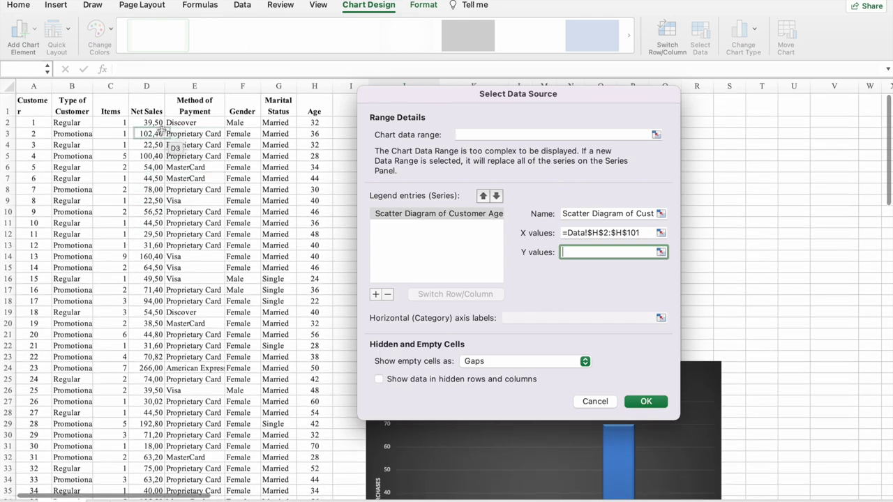
{"action": "left_click_drag", "start_coordinate": [149, 122], "coordinate": [152, 434]}
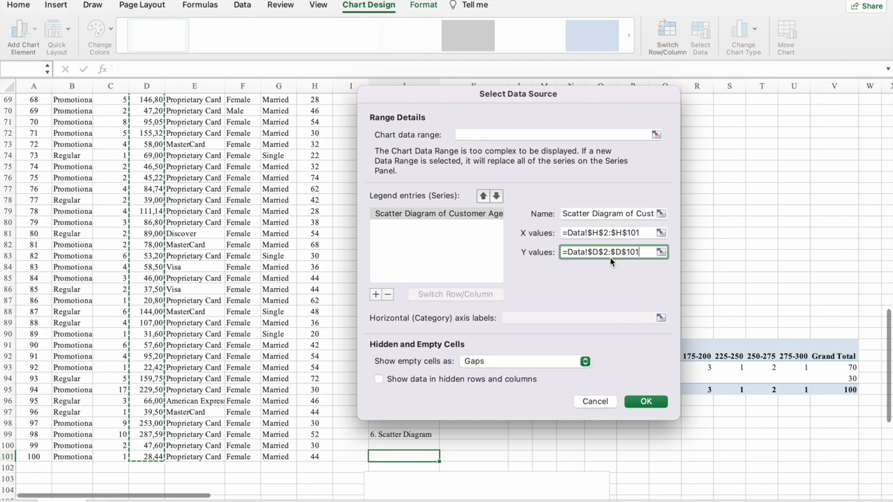
{"action": "left_click", "coordinate": [646, 401]}
{"action": "scroll", "coordinate": [647, 403], "scroll_direction": "down", "scroll_amount": 5}
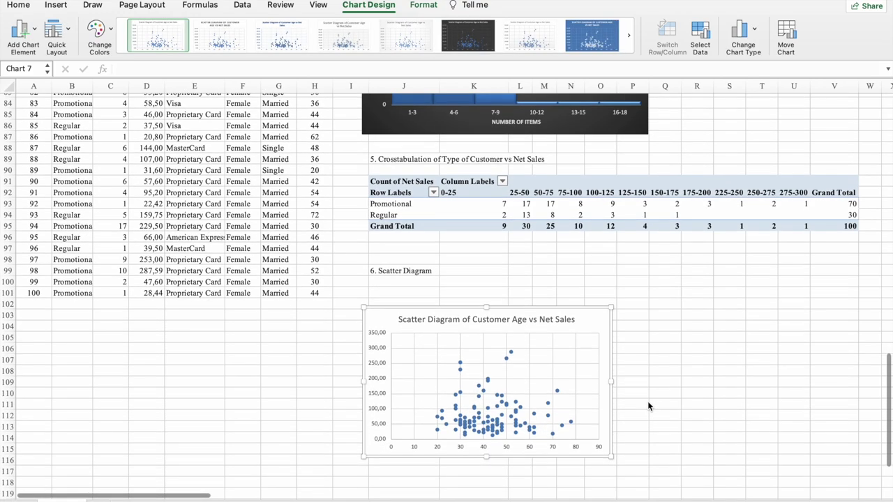
- Add a primary horizontal axis title to the scatter chart and set its text to "Age"
{"action": "scroll", "coordinate": [648, 401], "scroll_direction": "up", "scroll_amount": 2}
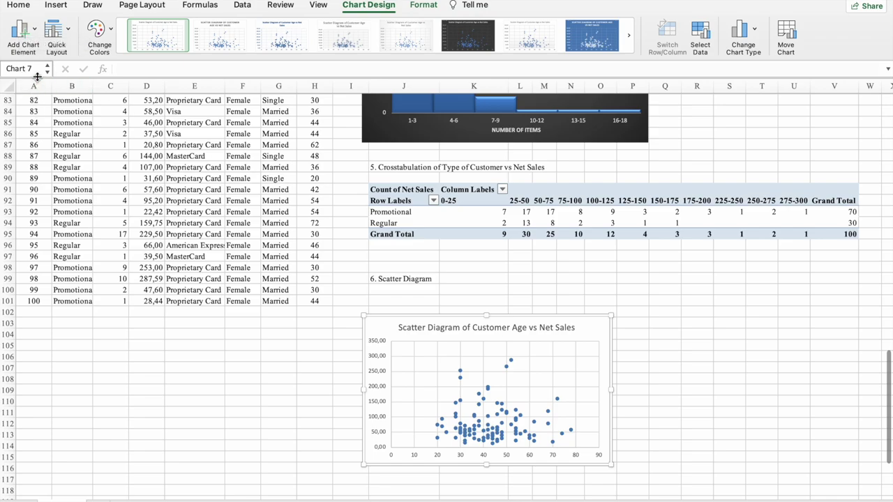
{"action": "left_click", "coordinate": [25, 33]}
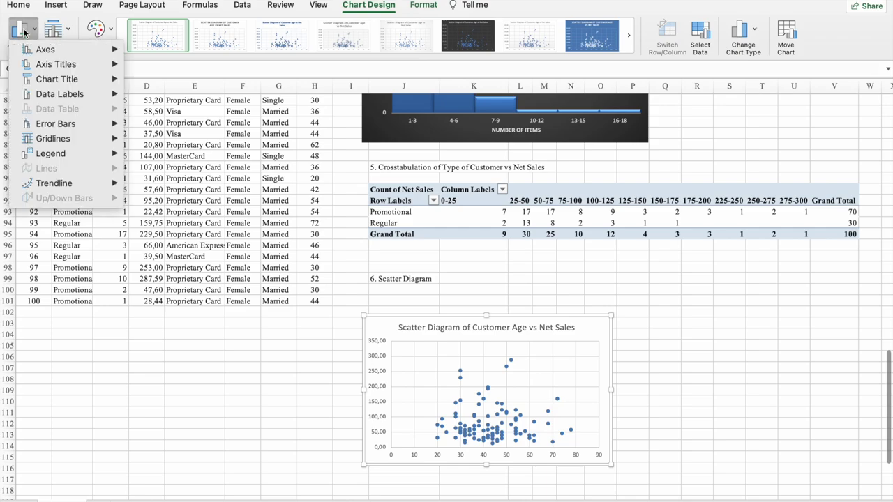
{"action": "mouse_move", "coordinate": [57, 66]}
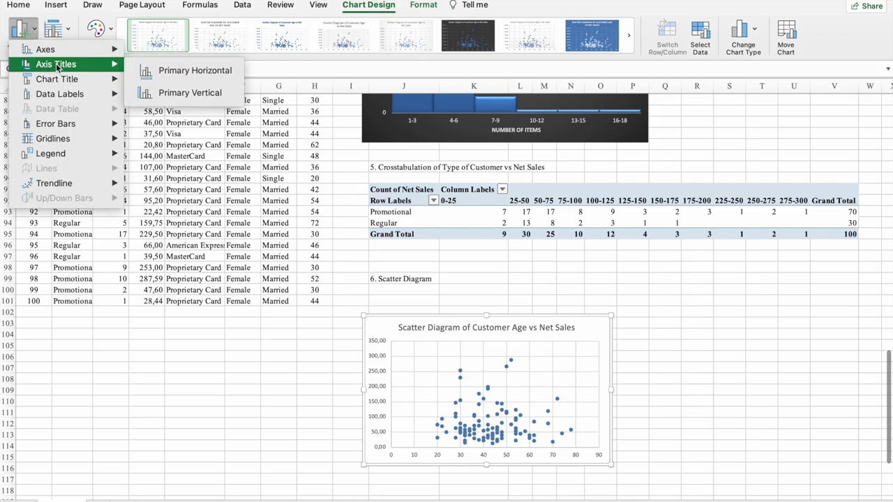
{"action": "left_click", "coordinate": [176, 76]}
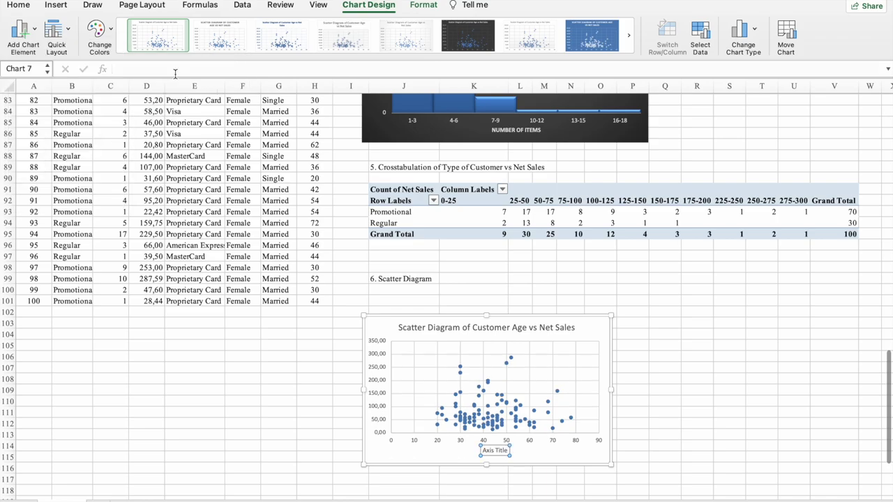
{"action": "triple_click", "coordinate": [495, 450]}
{"action": "key", "text": "BackSpace"}
{"action": "type", "text": "Age"}
- Add a primary vertical axis title to the scatter chart and set its text to "Net Sales"
{"action": "left_click", "coordinate": [32, 37]}
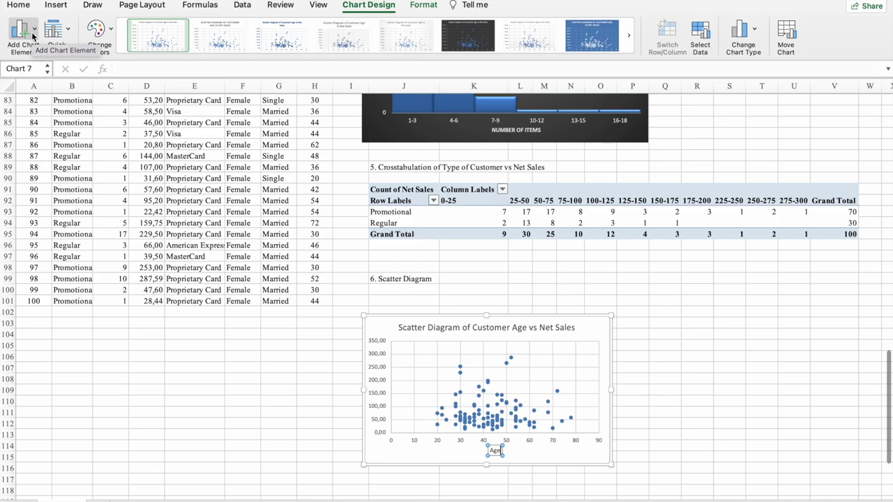
{"action": "mouse_move", "coordinate": [54, 67]}
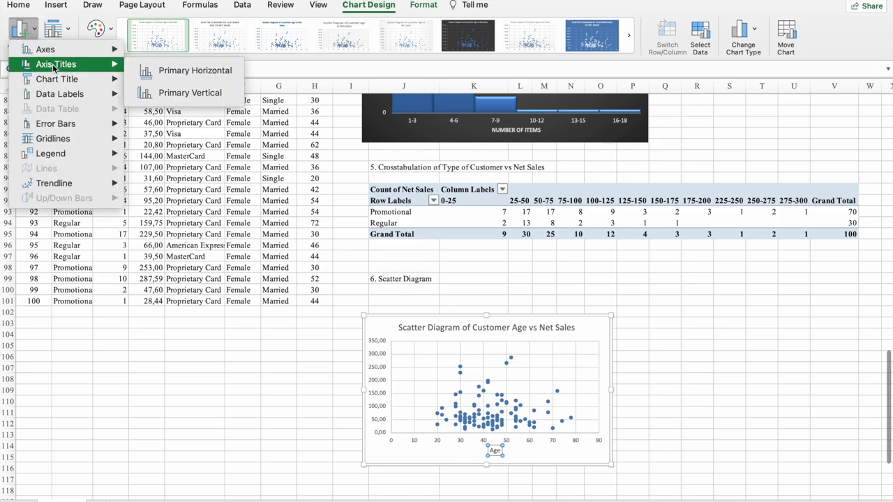
{"action": "left_click", "coordinate": [190, 95]}
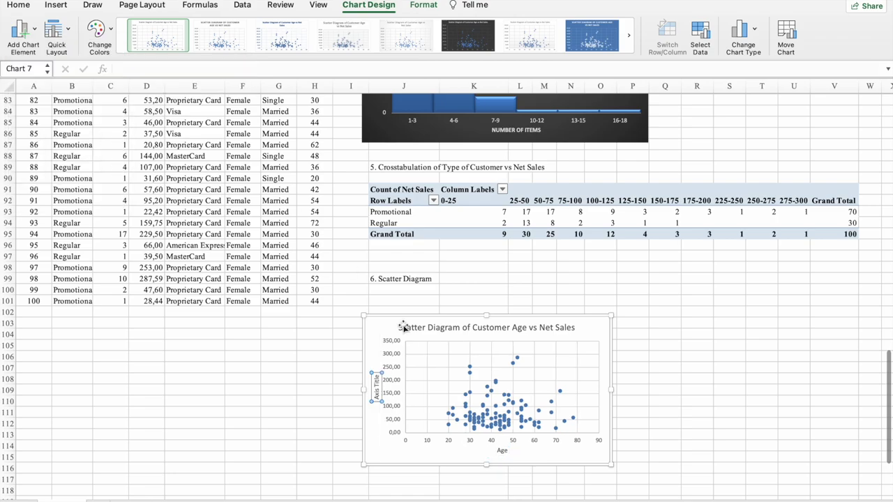
{"action": "double_click", "coordinate": [377, 394]}
{"action": "triple_click", "coordinate": [377, 395]}
{"action": "type", "text": "Net Sales"}
{"action": "left_click", "coordinate": [664, 361]}
- Enlarge the scatter chart from its lower-right corner so it extends to about column S and row 123
{"action": "scroll", "coordinate": [649, 349], "scroll_direction": "down", "scroll_amount": 5}
{"action": "left_click", "coordinate": [565, 251]}
{"action": "left_click_drag", "start_coordinate": [611, 307], "coordinate": [726, 387]}
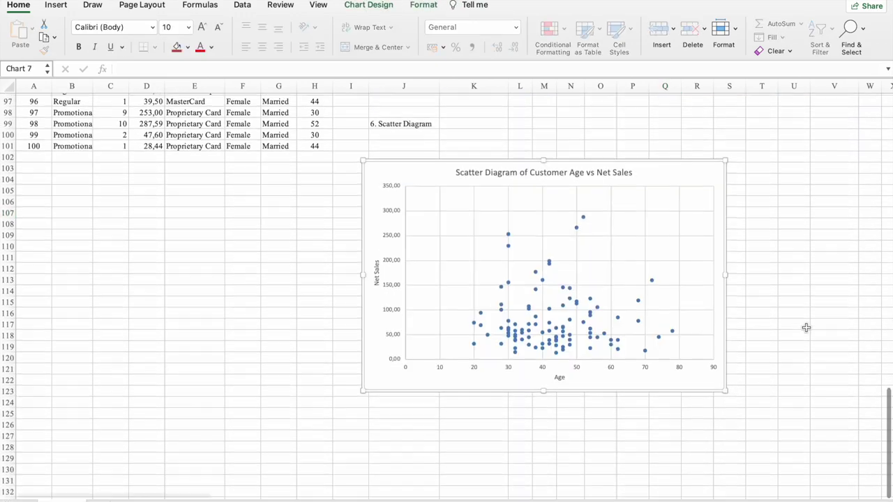
{"action": "scroll", "coordinate": [806, 327], "scroll_direction": "up", "scroll_amount": 3}
{"action": "scroll", "coordinate": [806, 327], "scroll_direction": "up", "scroll_amount": 2}
{"action": "scroll", "coordinate": [806, 327], "scroll_direction": "down", "scroll_amount": 2}
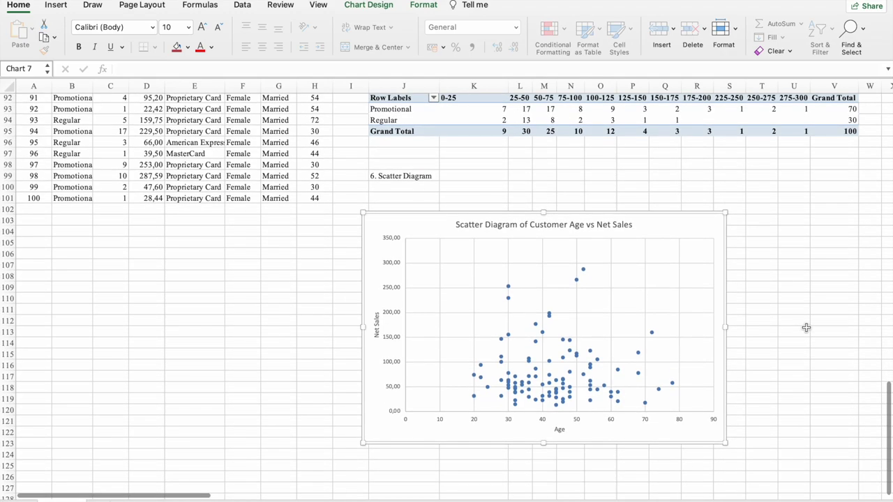